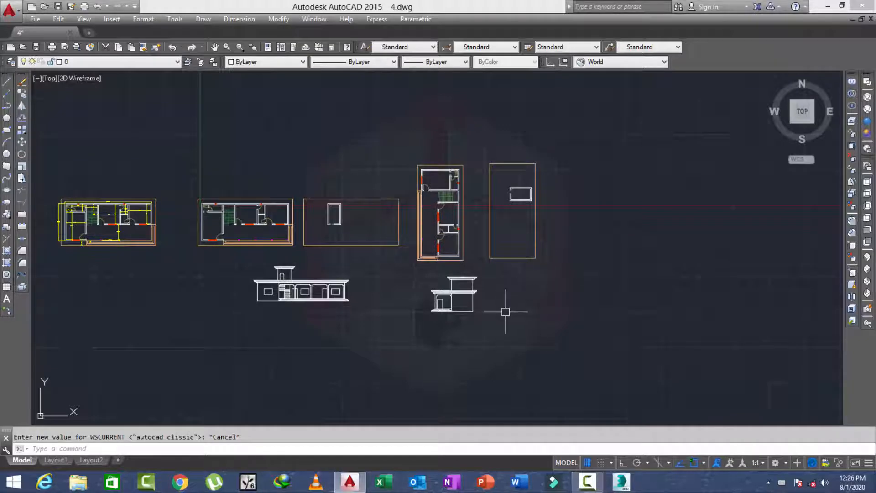
Examine the house elevations below the floor plans, finishing at the entrance door of the side elevation
mouse_move(458, 301)
middle_mouse_down()
mouse_move(448, 294)
mouse_move(433, 303)
middle_mouse_up()
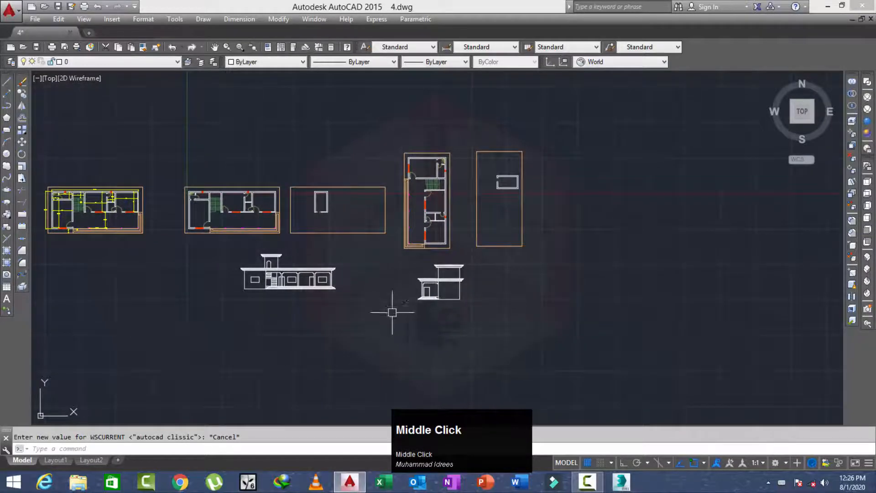
scroll(283, 309, "up", 2)
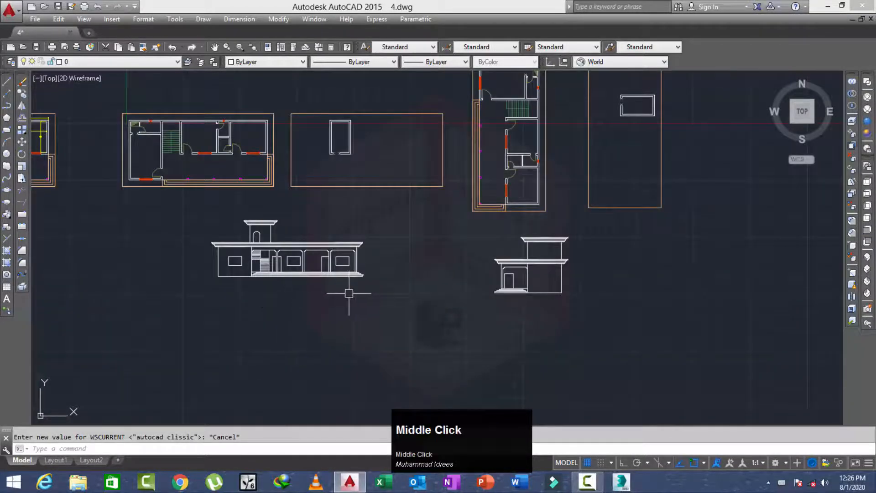
middle_click_drag(428, 292, 407, 297)
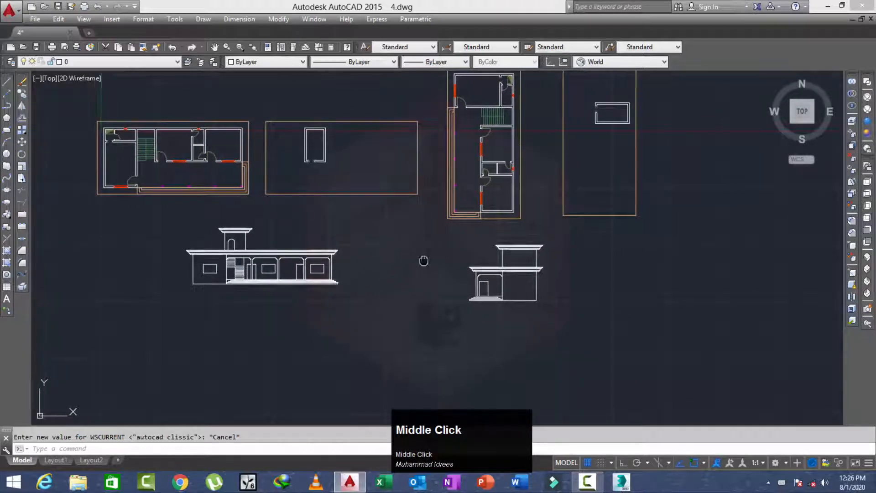
middle_click_drag(423, 260, 414, 266)
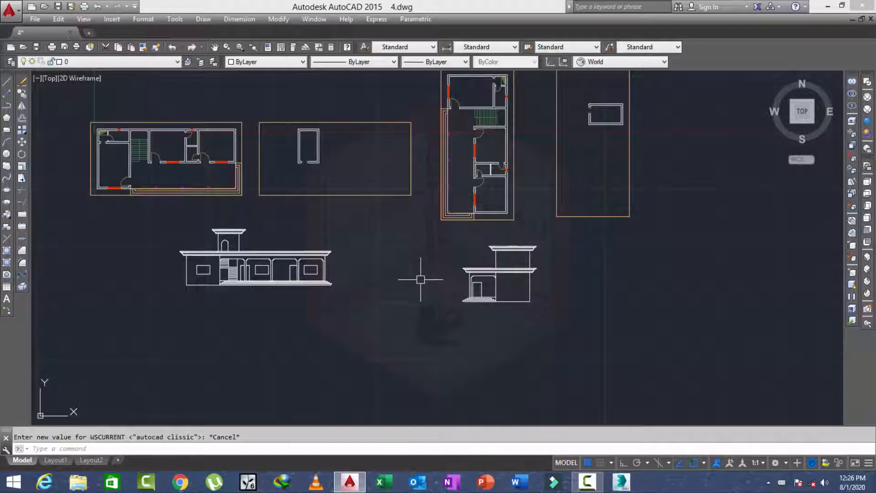
middle_click_drag(421, 280, 385, 274)
middle_click_drag(462, 293, 407, 274)
scroll(320, 216, "up", 3)
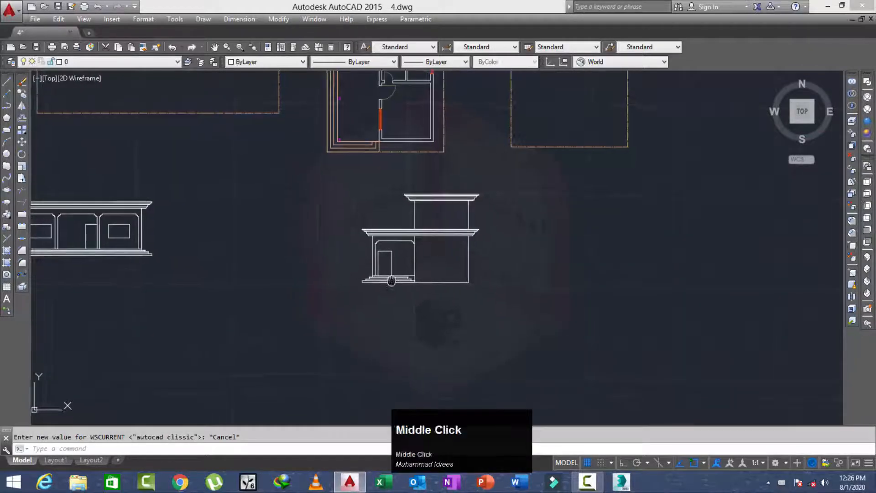
middle_click(321, 217)
scroll(337, 241, "up", 5)
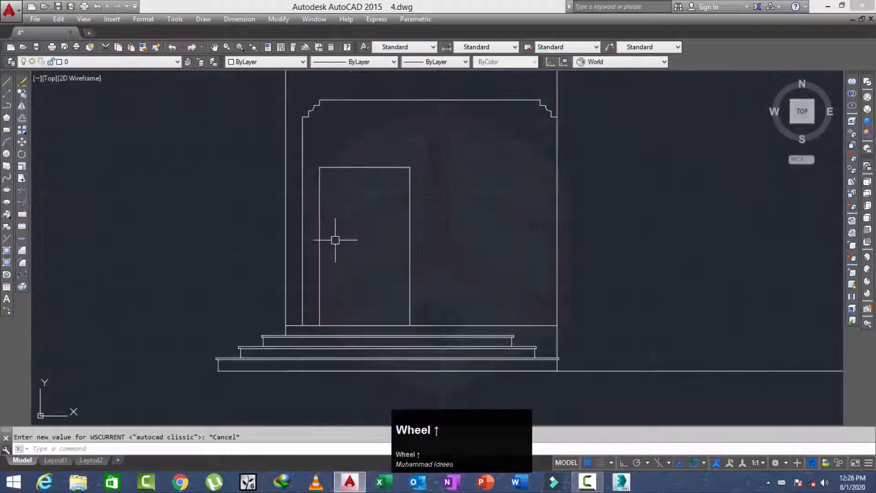
middle_click_drag(324, 247, 315, 205)
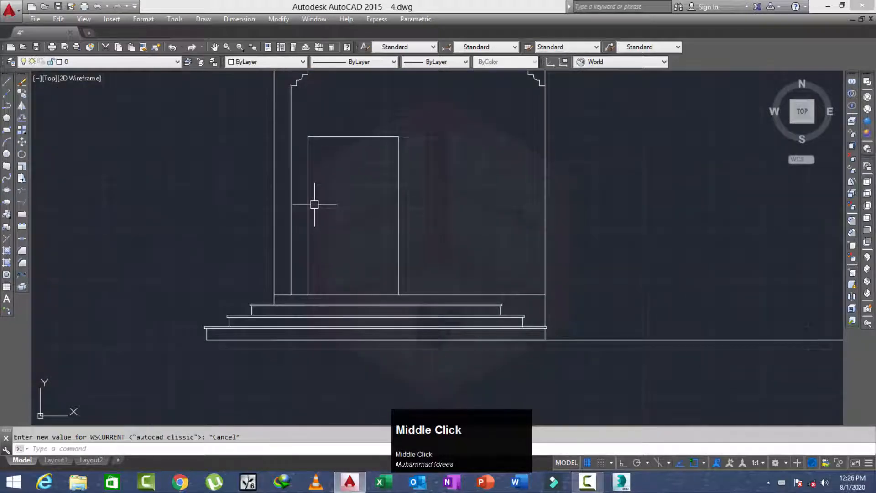
key("space")
type("4")
key("space")
key("Escape")
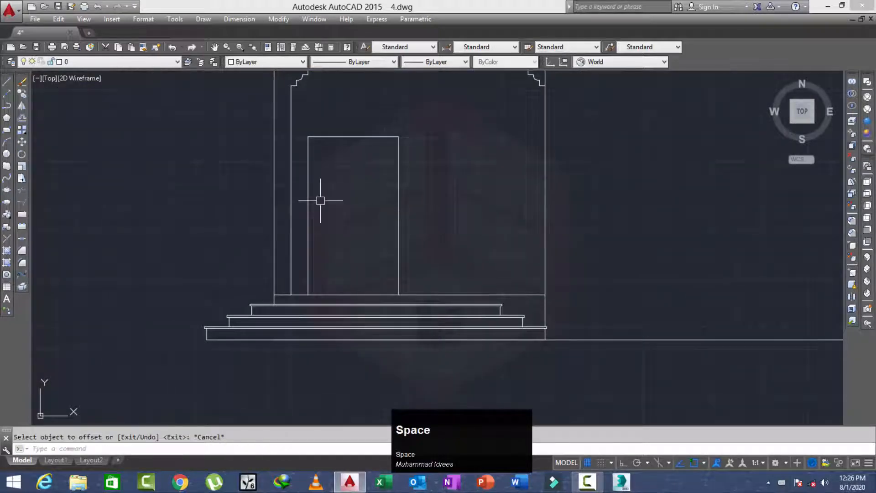
Offset the top and both side lines of the side elevation's door 3" inward to form the frame
key("space")
type("3")
key("space")
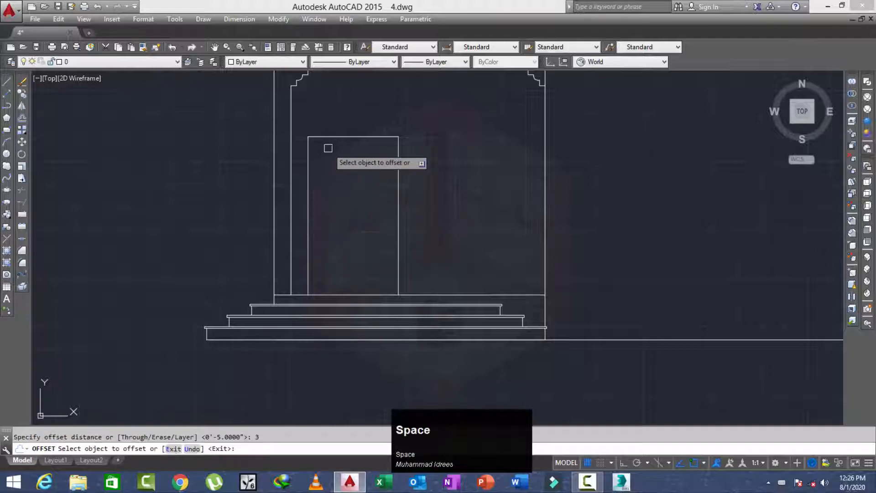
left_click(339, 137)
left_click(344, 222)
left_click(307, 248)
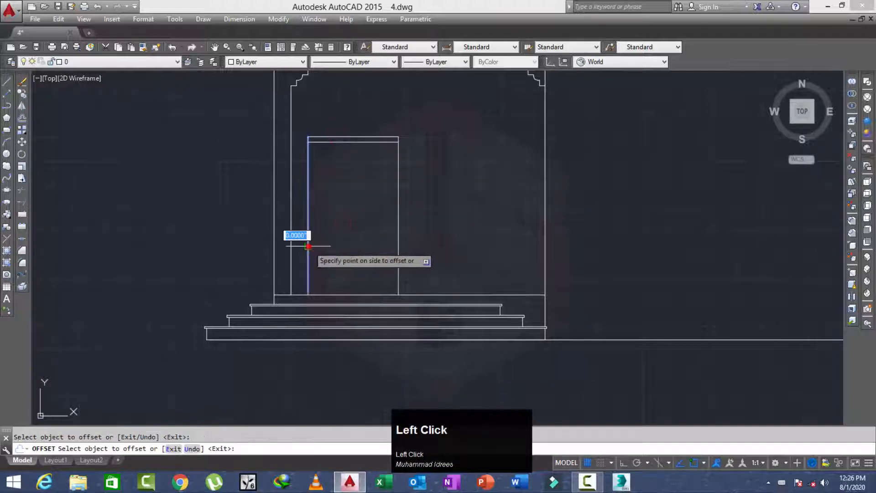
left_click(432, 247)
scroll(355, 208, "up", 2)
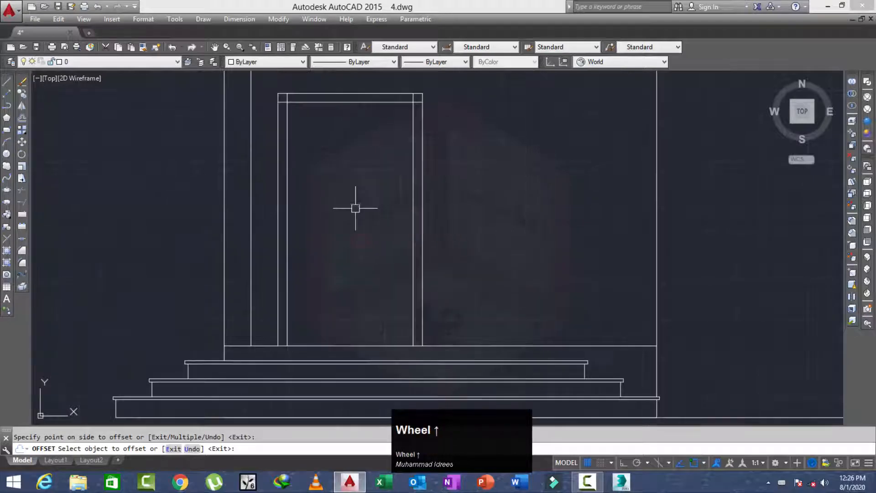
Trim the overlapping line ends at both upper corners of the door frame
key("space")
scroll(332, 161, "up", 2)
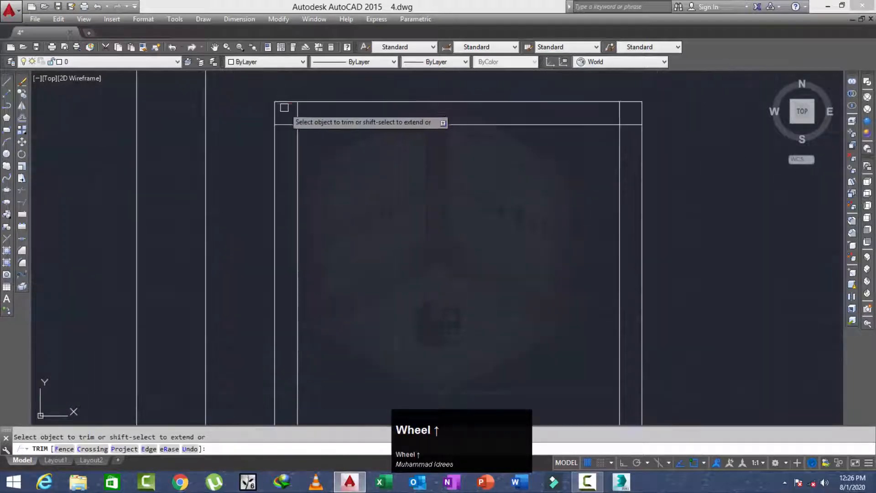
left_click(299, 109)
left_click(289, 133)
scroll(442, 170, "down", 3)
scroll(388, 172, "up", 4)
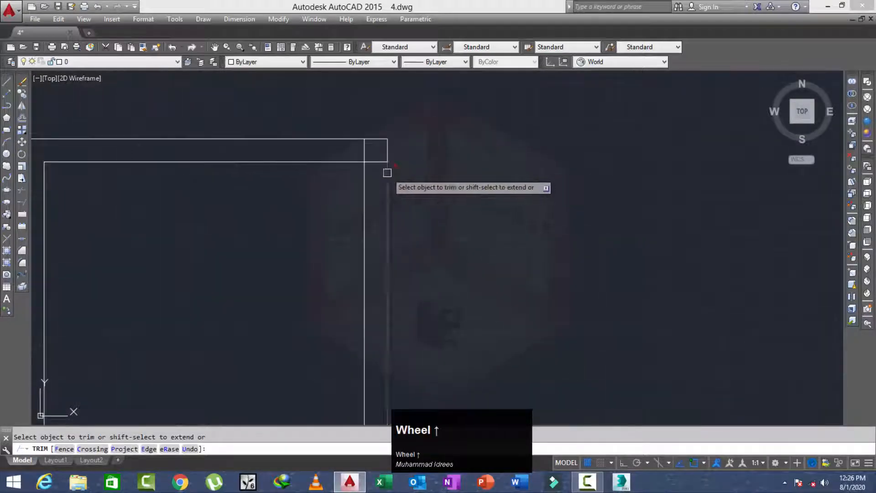
left_click(379, 149)
left_click(364, 186)
scroll(347, 146, "down", 3)
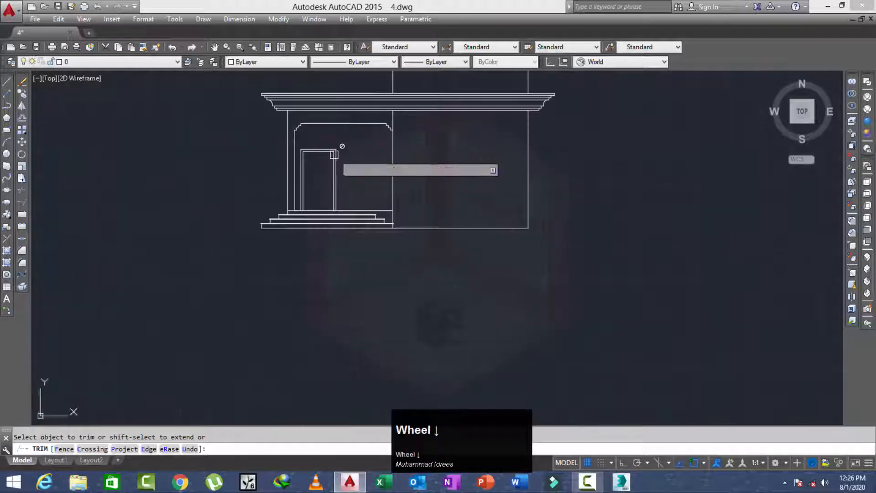
key("Escape")
Offset the frame's inner top line 5" downward and the door's floor line 5" upward
scroll(313, 185, "up", 2)
key("space")
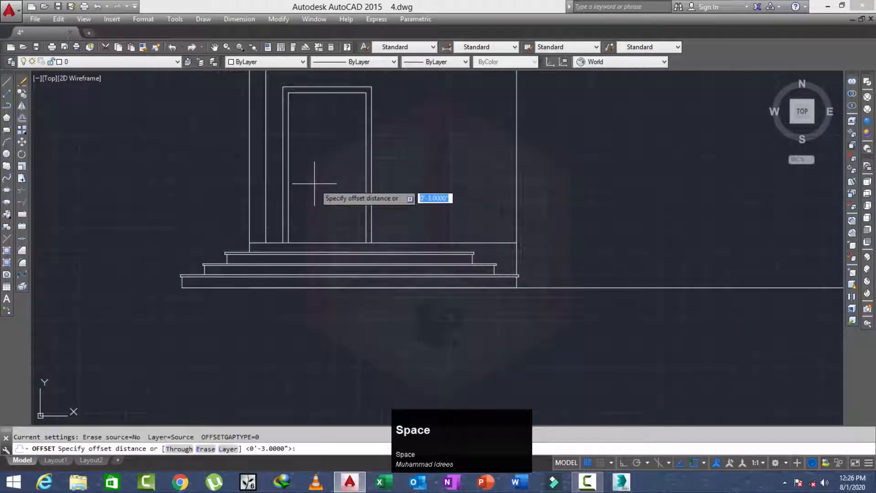
key("space")
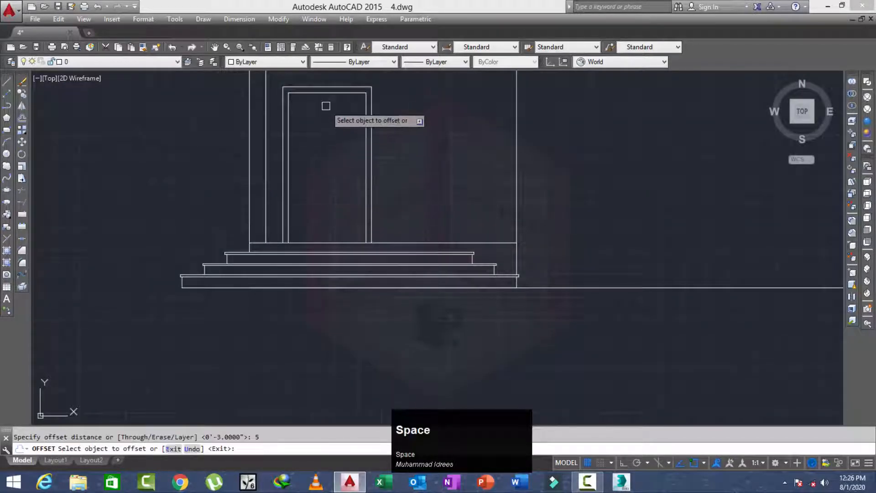
scroll(322, 96, "up", 1)
left_click(320, 90)
left_click(317, 162)
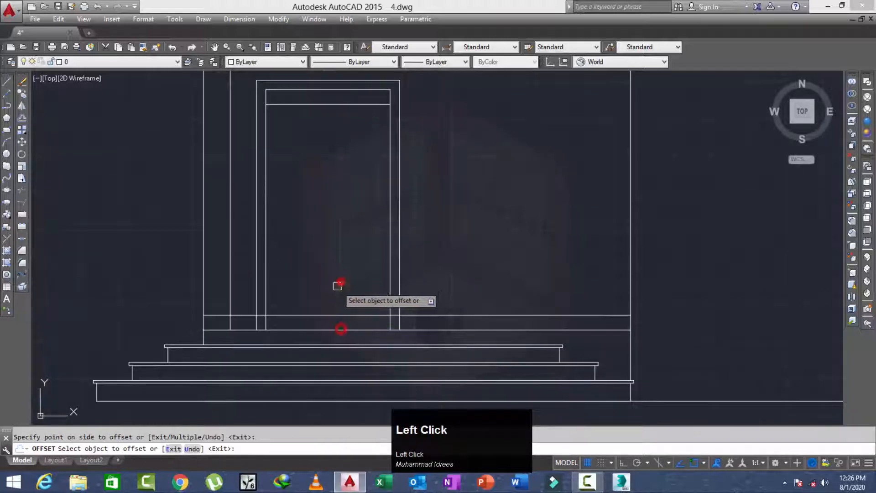
scroll(321, 325, "up", 1)
key("Escape")
Trim the raised lower line where it crosses the two vertical members of the door frame
type("tr")
key("space")
key("space")
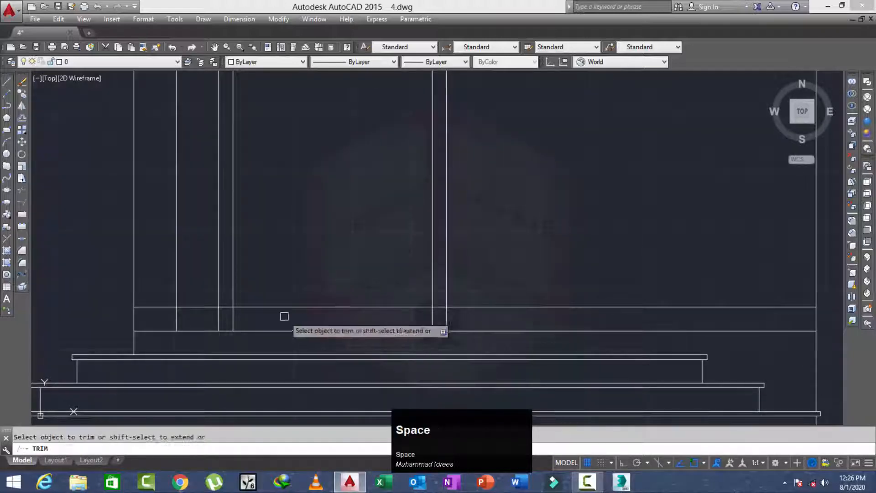
scroll(186, 311, "up", 2)
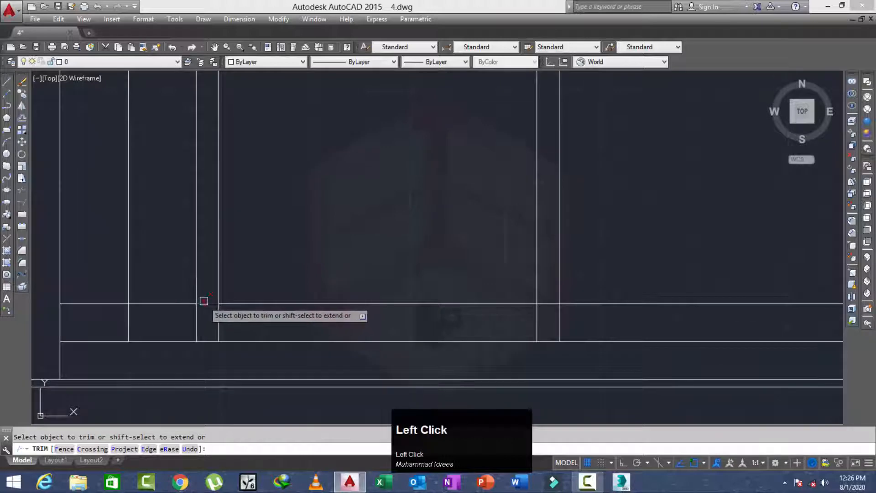
left_click(203, 302)
key("Escape")
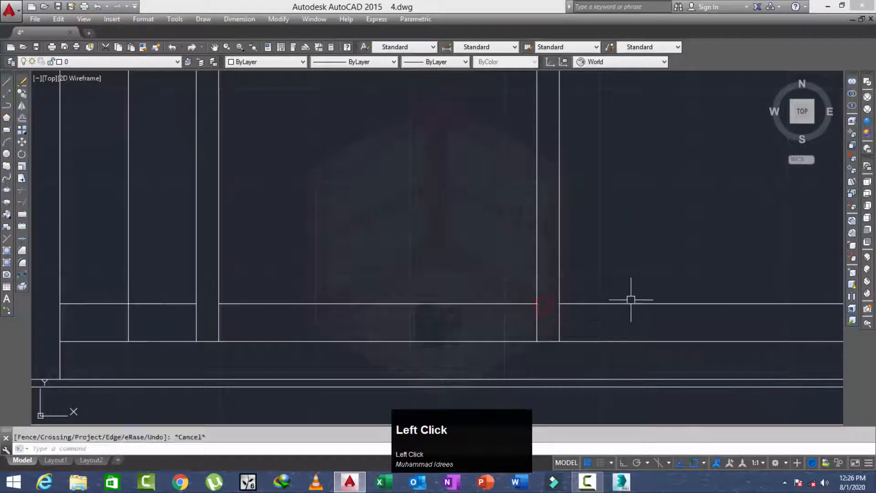
Delete the leftover lower line segments outside the door frame on both sides
left_click(630, 300)
left_click(612, 311)
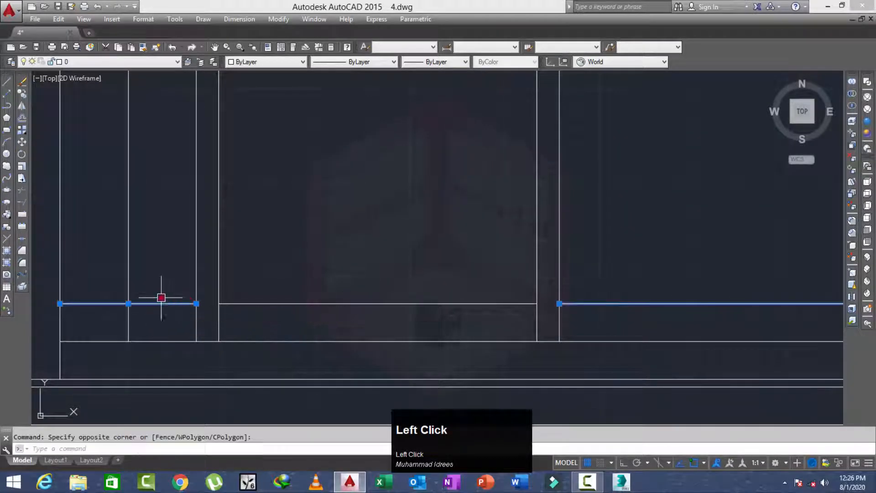
key("Escape")
scroll(171, 272, "down", 2)
middle_click_drag(176, 274, 236, 284)
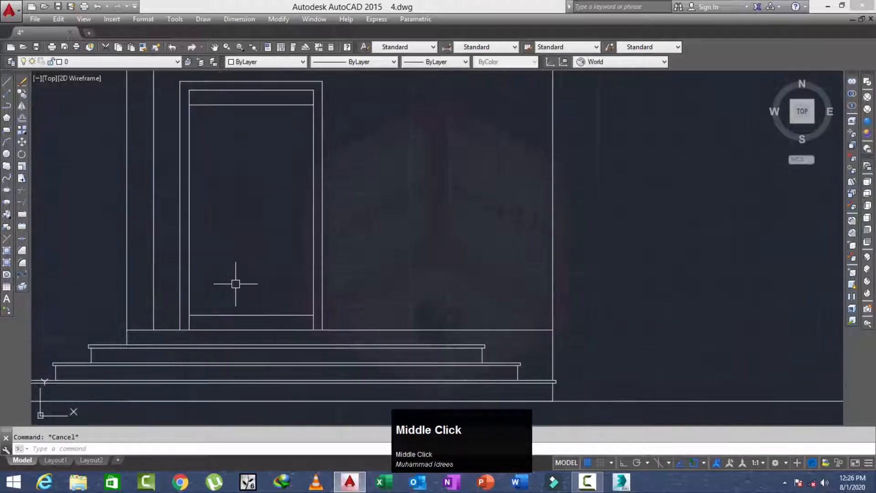
Offset the frame's two inner side lines 4" into the door opening
type("o")
key("space")
type("4")
key("space")
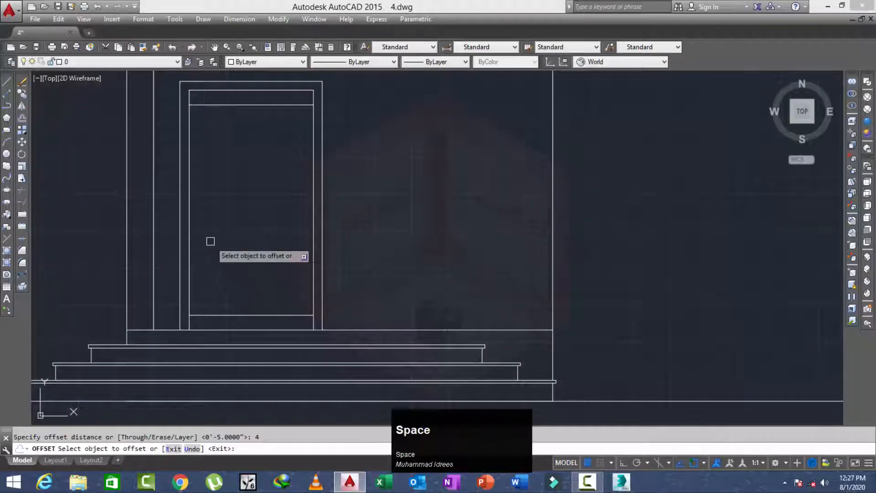
scroll(183, 255, "up", 2)
left_click(177, 253)
left_click(267, 263)
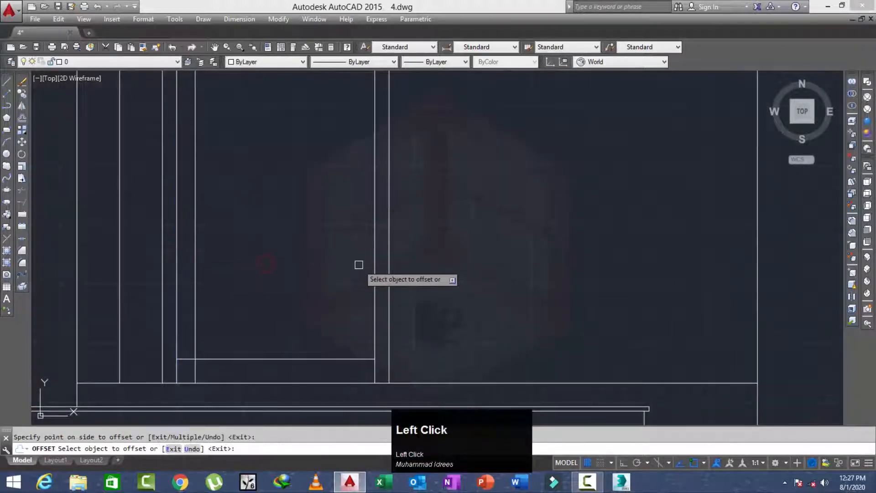
left_click(374, 267)
left_click(291, 274)
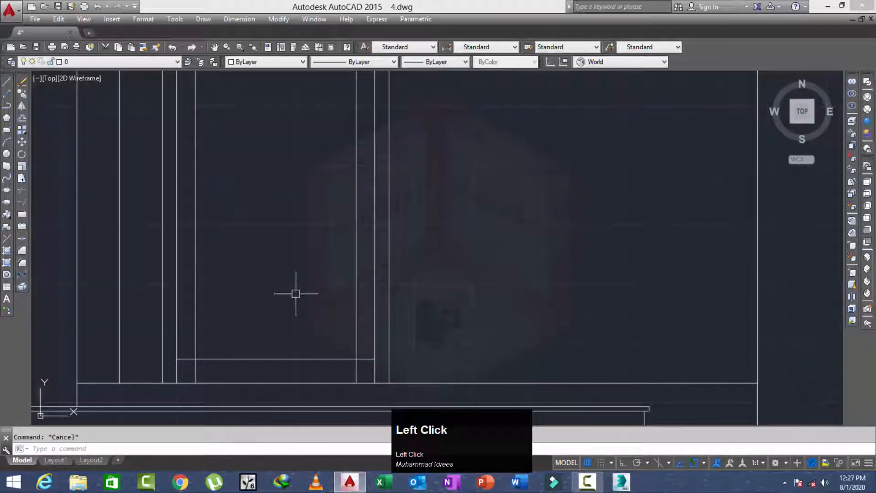
Trim the overlapping line ends at the lower-right corner of the door's inner panel
key("space")
scroll(347, 352, "up", 2)
left_click(399, 360)
left_click(391, 378)
middle_click_drag(387, 379, 401, 251)
left_click(398, 265)
left_click(342, 273)
scroll(342, 273, "down", 4)
Trim the overlapping line ends at the lower-left corner of the door's inner panel
middle_click_drag(292, 276, 316, 273)
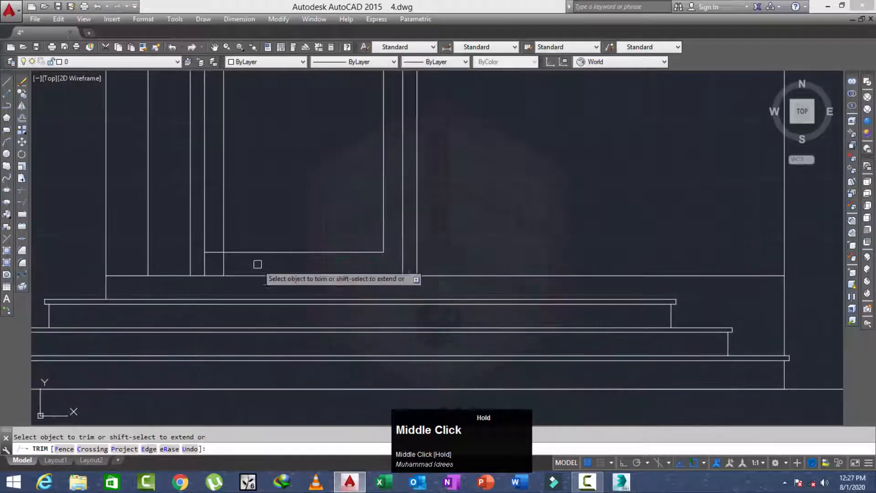
scroll(229, 260, "up", 2)
left_click(223, 266)
left_click(213, 270)
left_click(211, 255)
left_click(209, 245)
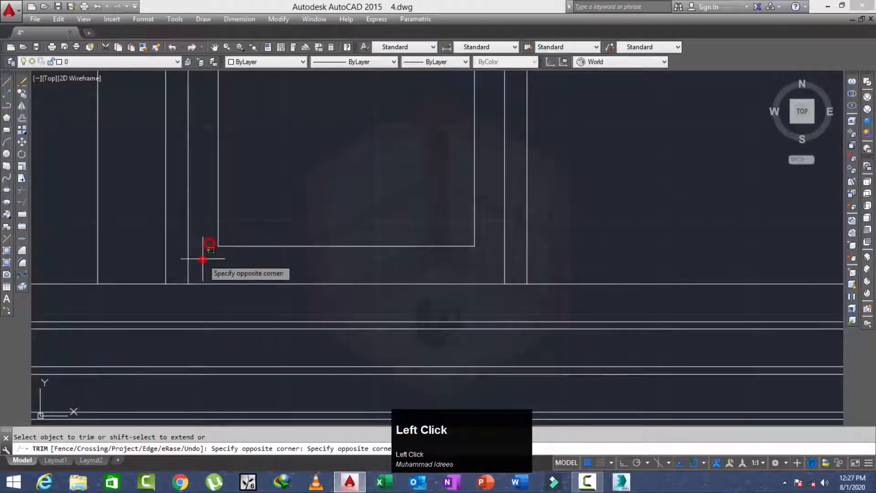
left_click(218, 264)
Trim the overlapping line ends at both upper corners of the door's inner panel
scroll(231, 219, "down", 3)
middle_click_drag(234, 151, 235, 211)
scroll(206, 248, "up", 3)
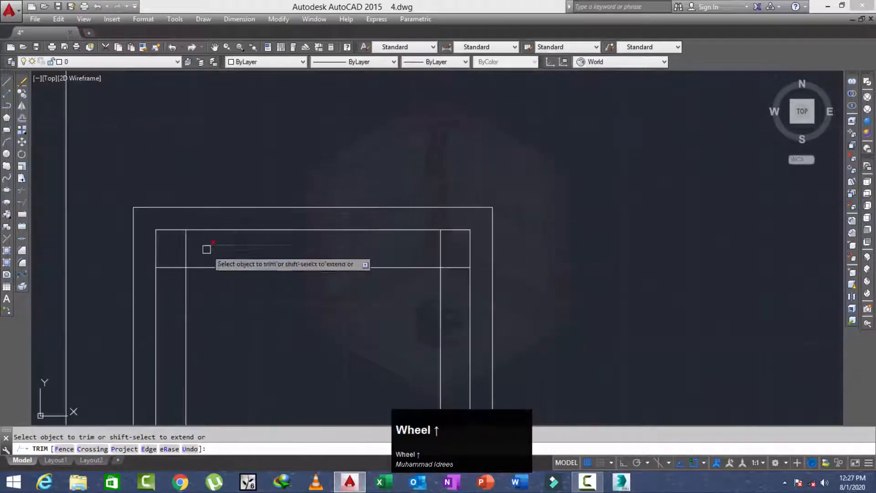
left_click(185, 250)
scroll(192, 253, "down", 3)
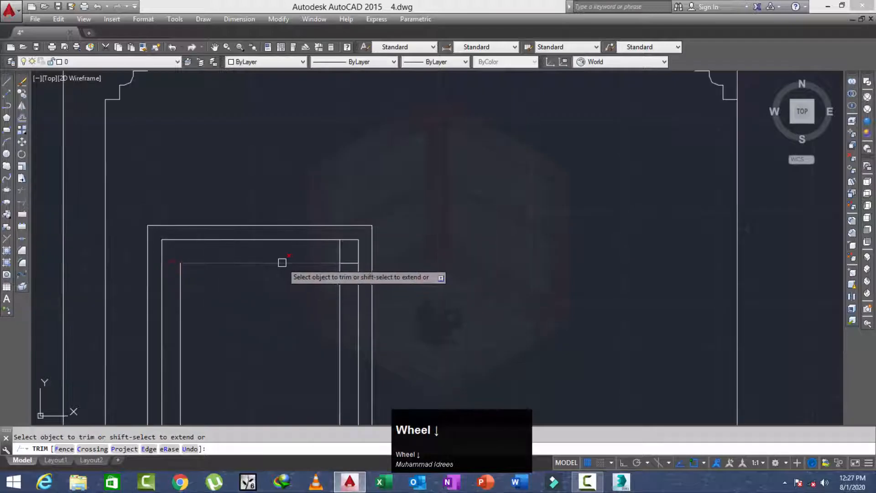
scroll(373, 262, "up", 3)
left_click(385, 236)
left_click(396, 250)
left_click(389, 289)
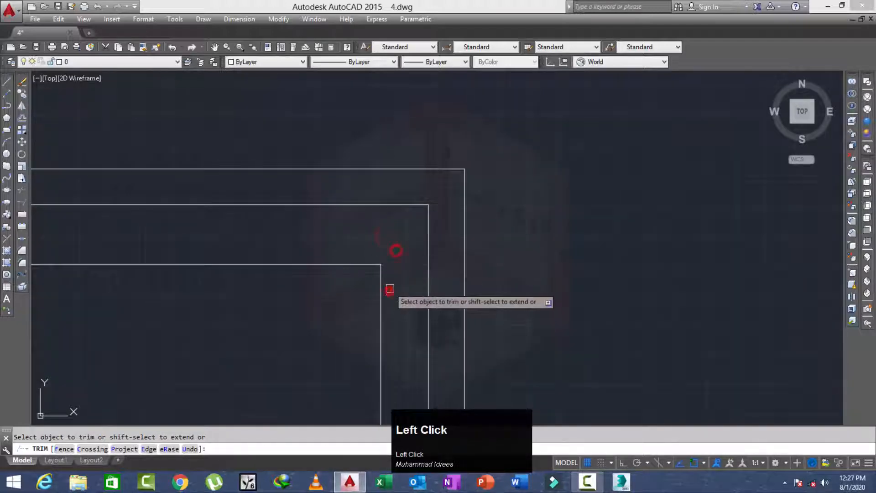
scroll(379, 294, "down", 5)
middle_click_drag(341, 316, 337, 251)
key("Escape")
Offset the top line of the door's inner panel 2' downward to divide the panel
scroll(337, 251, "down", 3)
scroll(323, 268, "up", 3)
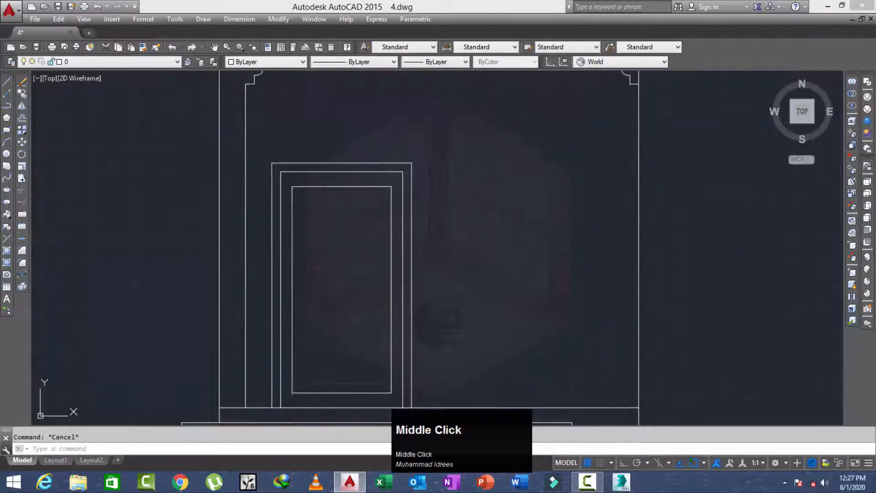
type("o")
key("space")
type("2")
key("space")
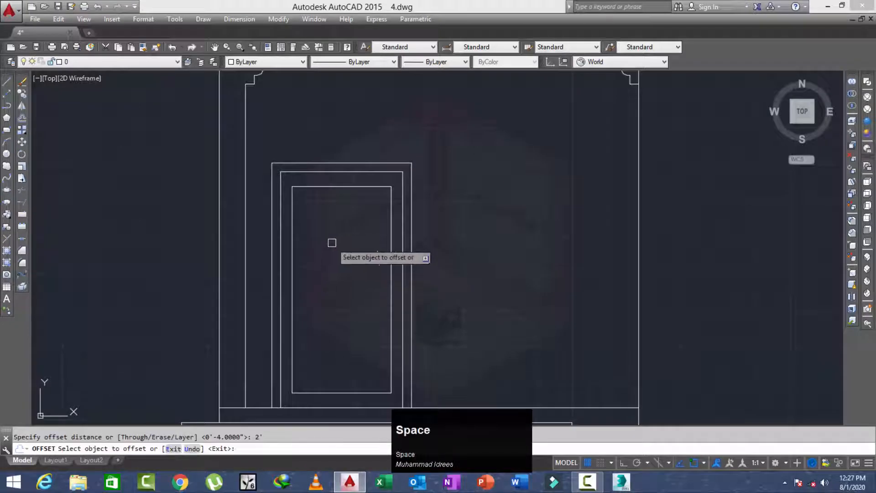
left_click(345, 187)
left_click(343, 226)
mouse_move(347, 266)
middle_mouse_down()
mouse_move(348, 255)
mouse_move(337, 281)
mouse_move(341, 262)
middle_mouse_up()
scroll(342, 270, "up", 2)
key("Escape")
key("Escape")
Move the horizontal dividing line of the door panel 6" straight down
scroll(337, 274, "down", 1)
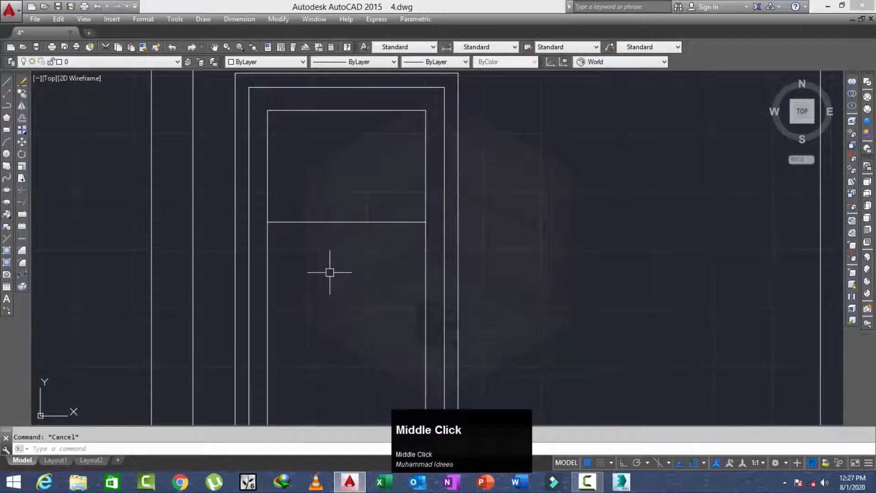
key("space")
left_click(352, 205)
left_click(325, 284)
key("space")
left_click(339, 274)
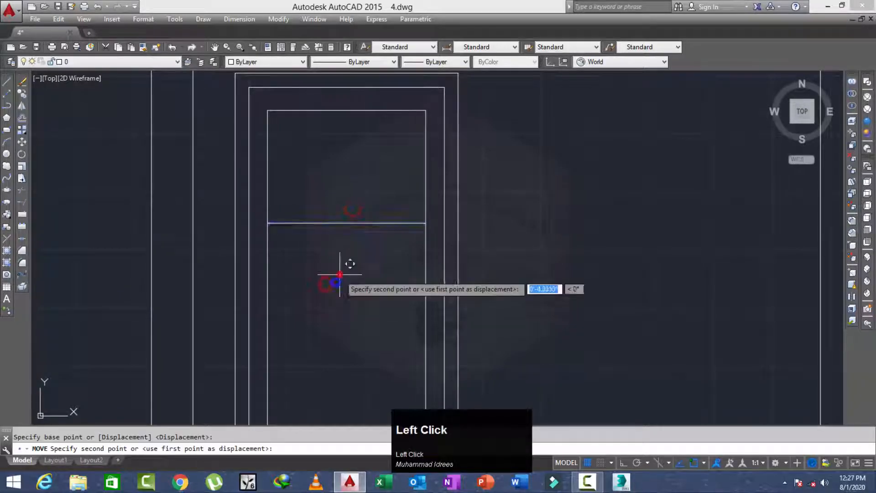
type("6")
key("space")
middle_click(339, 299)
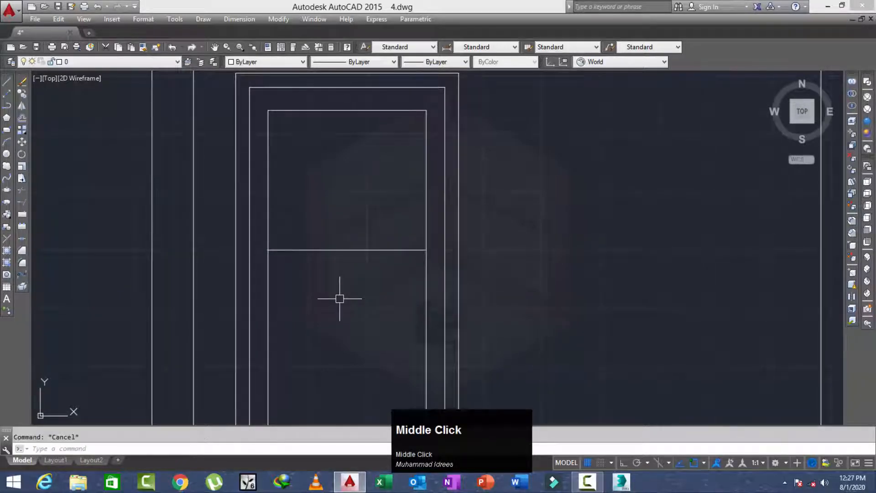
Offset the horizontal dividing line of the door panel 5" downward
type("o")
key("space")
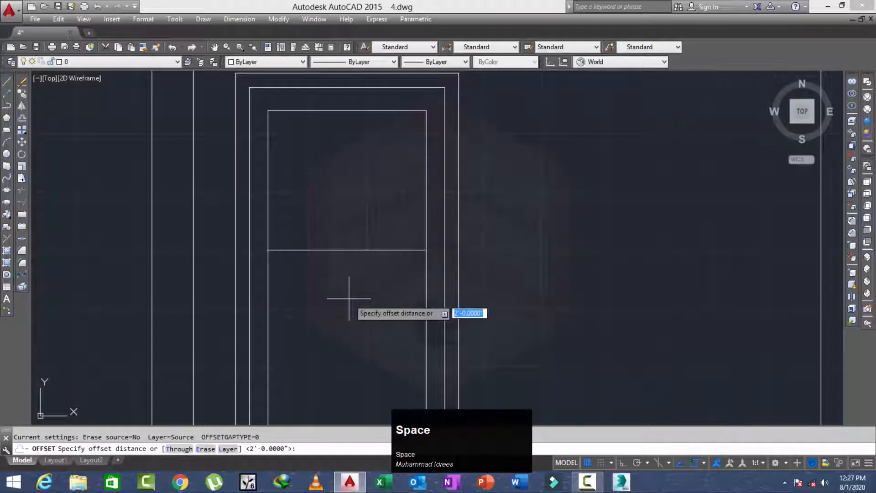
type("6")
key("space")
left_click(349, 251)
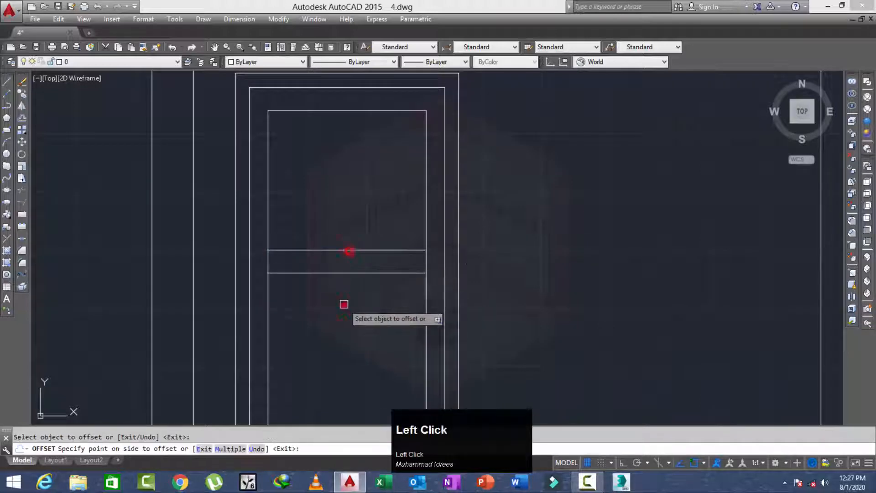
scroll(344, 304, "down", 2)
middle_click(345, 274)
key("Escape")
scroll(338, 262, "up", 2)
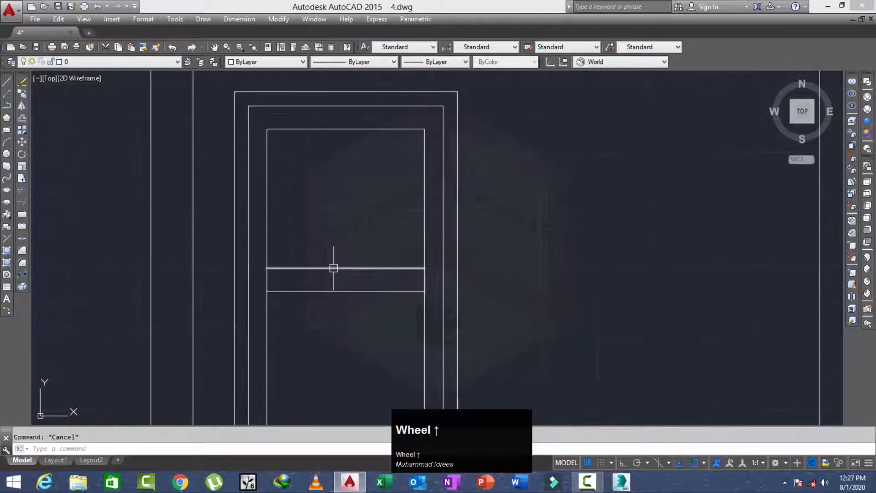
Draw a vertical line from the midpoint of the upper dividing line to the top line of the door's inner panel
type("l")
key("space")
left_click(346, 268)
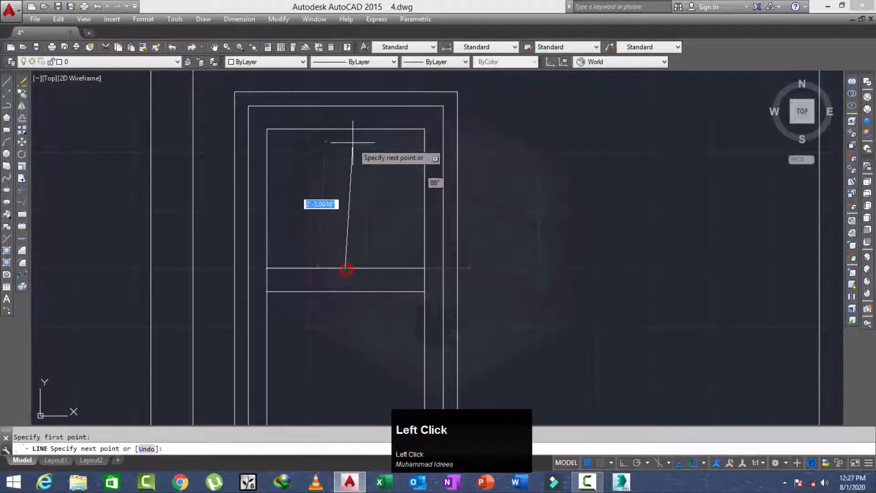
left_click(346, 130)
key("Escape")
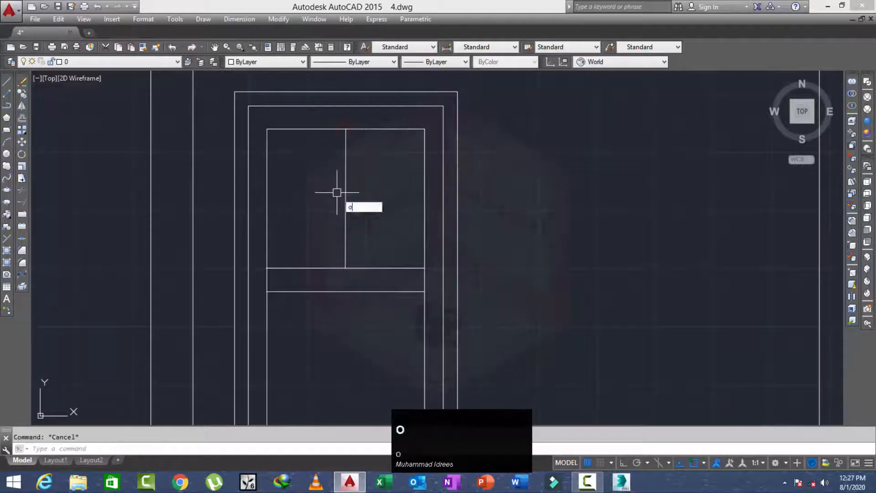
Offset the upper panel's vertical centre line 1.5" to both sides and erase the original centre line
key("space")
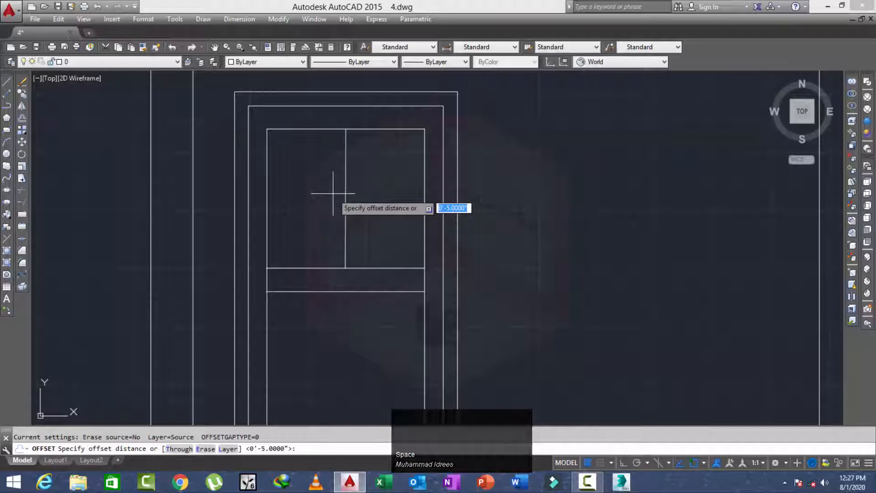
type("1.5")
key("space")
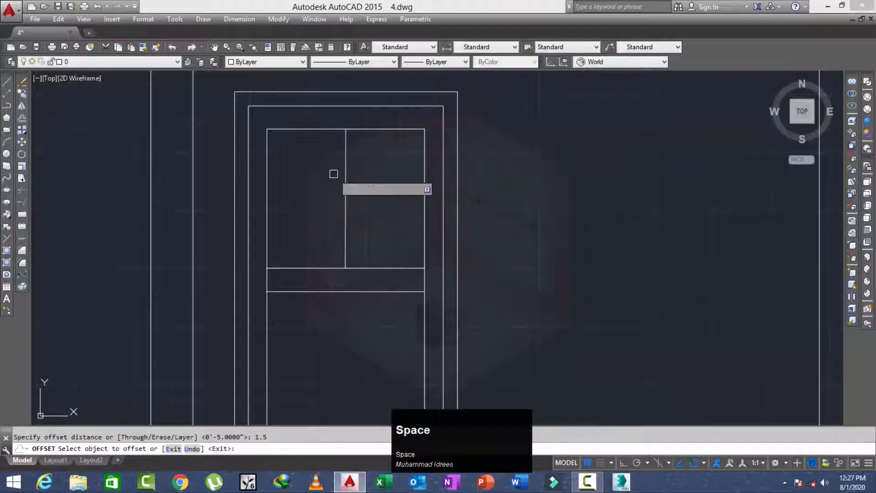
left_click(346, 179)
left_click(348, 187)
scroll(272, 217, "up", 4)
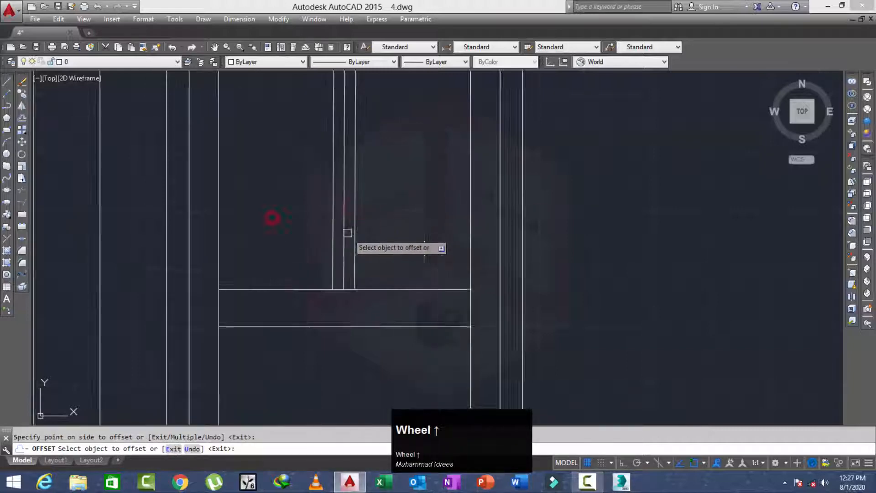
key("Escape")
left_click(344, 238)
scroll(316, 291, "down", 4)
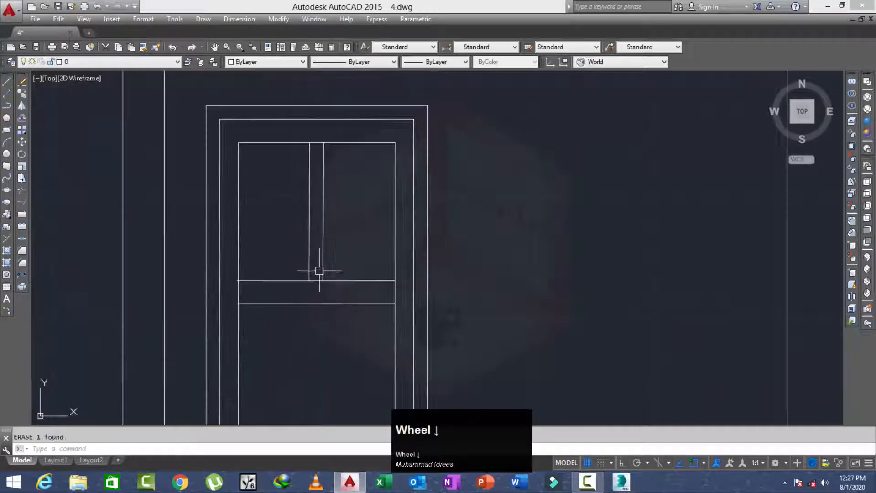
middle_click(311, 277)
Try to trim the panel's left edge between the two horizontal dividing lines and the overshooting line ends there
key("space")
scroll(219, 251, "up", 3)
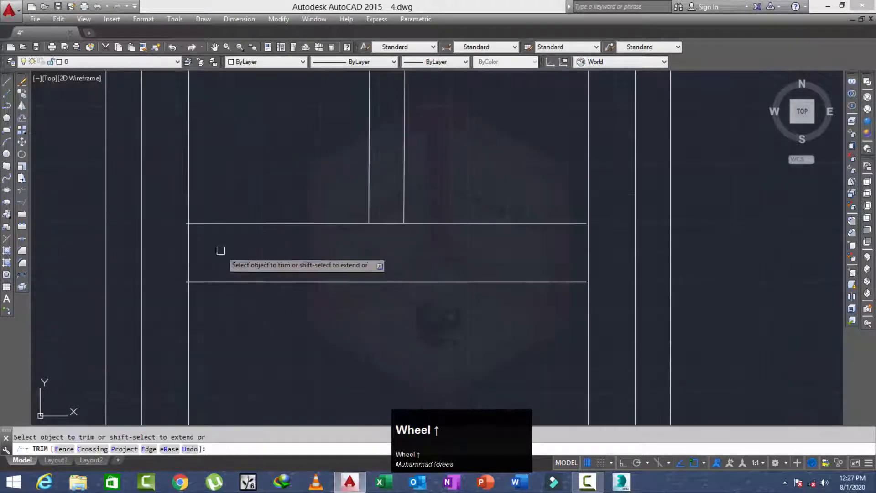
left_click(219, 245)
scroll(188, 225, "up", 4)
left_click(182, 200)
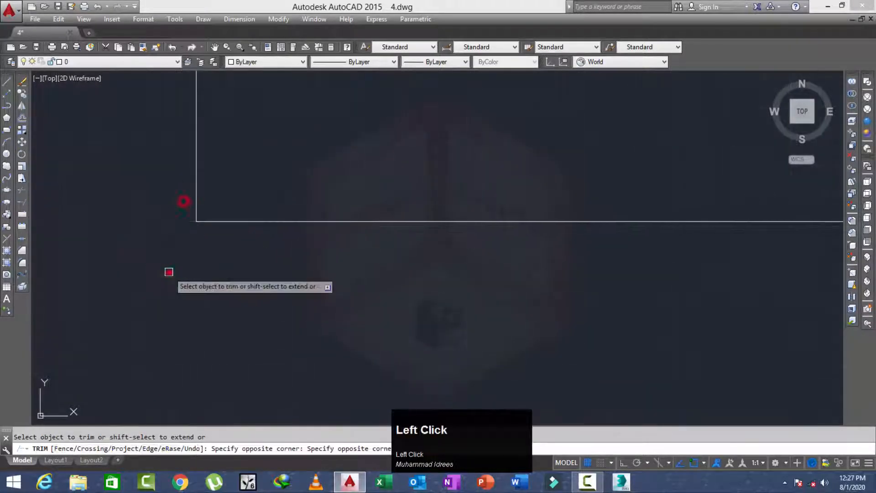
scroll(162, 282, "down", 2)
scroll(190, 262, "up", 2)
left_click(217, 248)
scroll(200, 284, "down", 2)
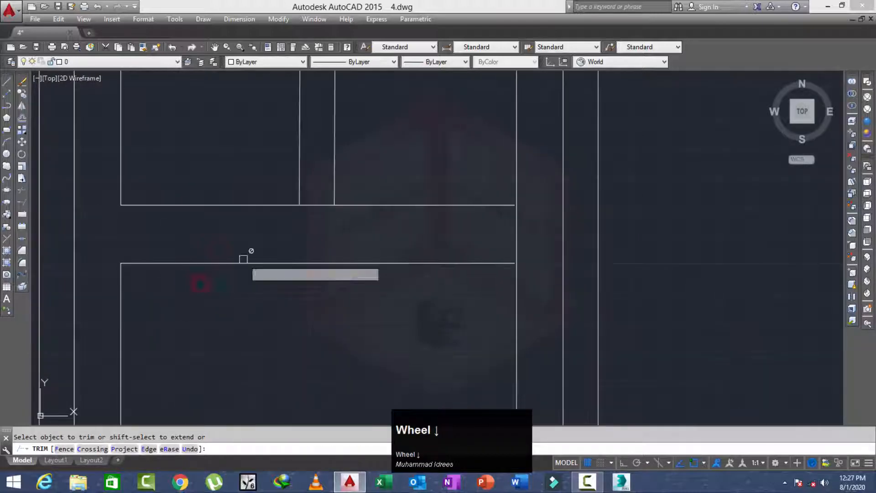
Try to extend both horizontal dividing lines past the panel's right edge and trim the excess together with the edge between them
left_click(524, 227)
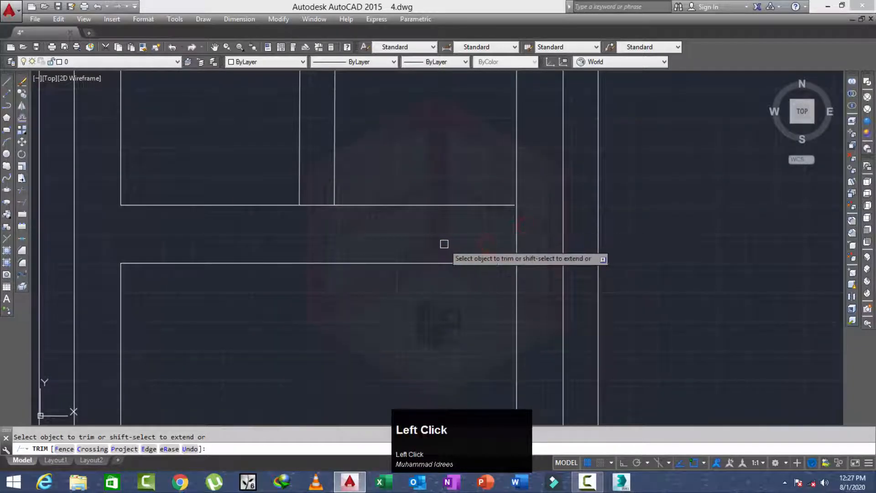
left_click(475, 249, "shift")
left_click(470, 274, "shift")
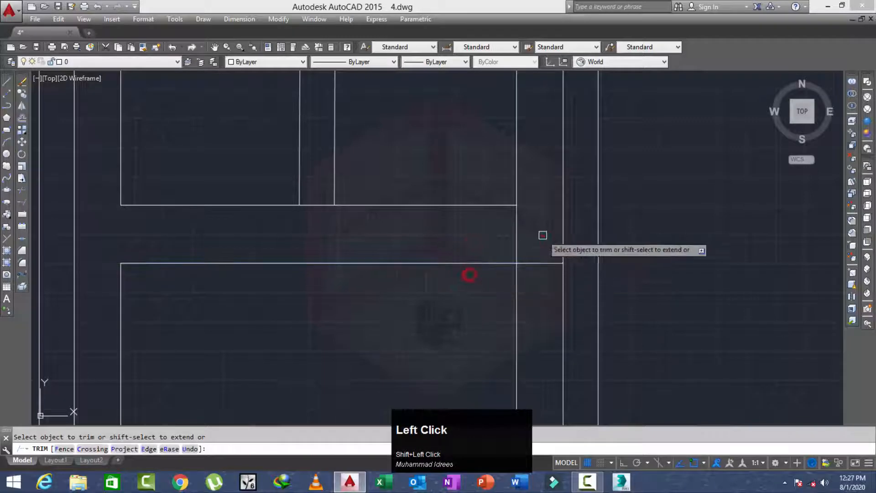
left_click(538, 248)
left_click(537, 284)
left_click(531, 233)
left_click(478, 252)
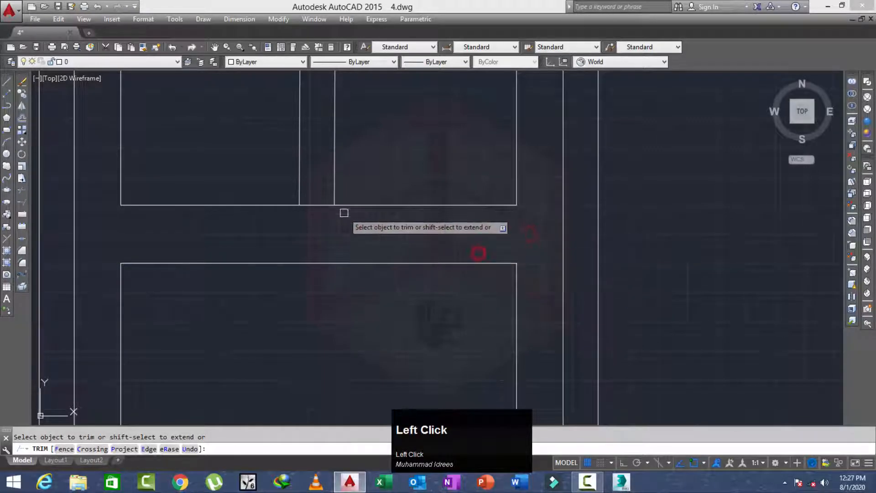
Try to trim the upper dividing line between the two vertical divider lines, undoing each attempt
left_click(321, 195)
left_click(313, 230)
scroll(314, 229, "down", 2)
key("ctrl+z")
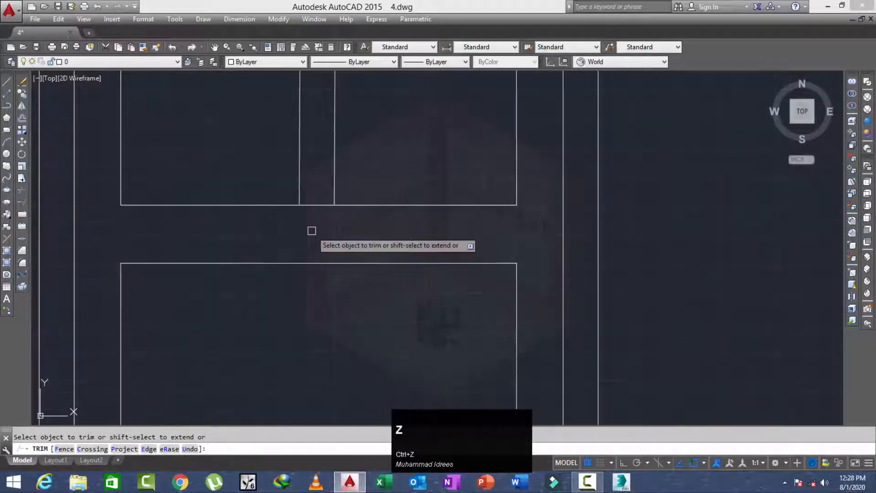
left_click(313, 190)
left_click(308, 242)
scroll(287, 228, "up", 2)
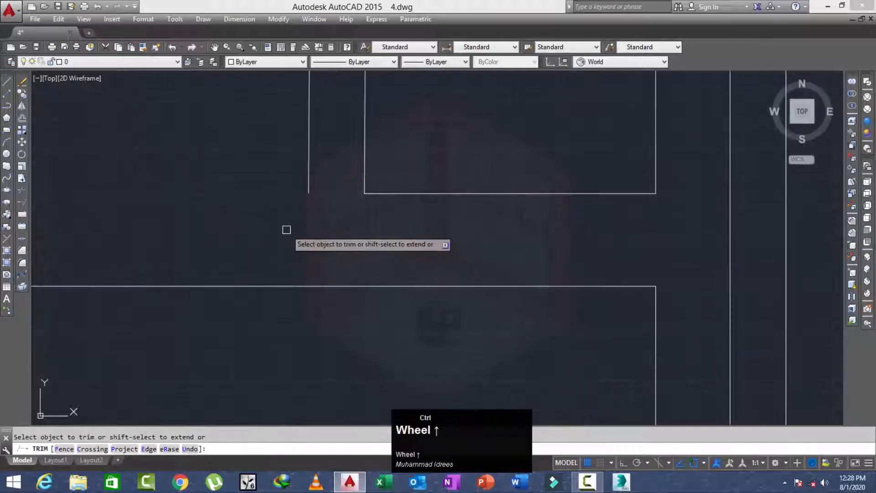
key("ctrl+z")
scroll(299, 212, "up", 3)
middle_click_drag(342, 180, 470, 233)
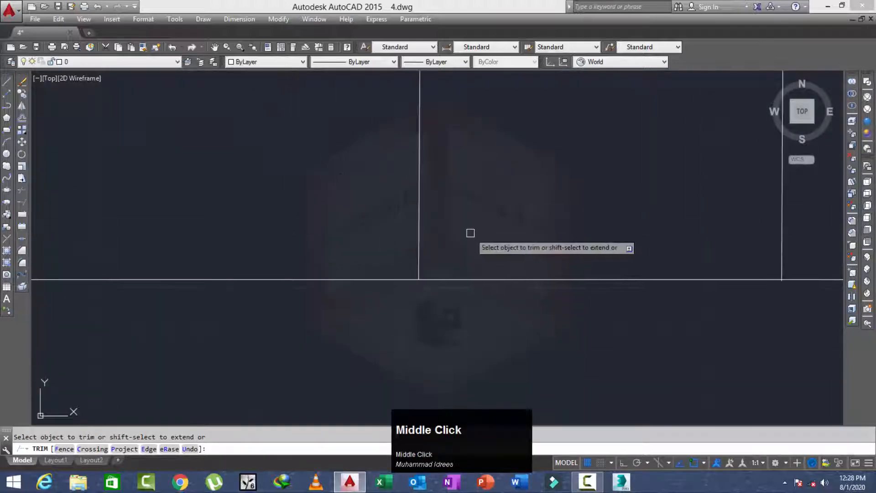
Try extending the upper dividing line to the left and trimming it near the vertical dividers, and undo all the trims
scroll(470, 233, "down", 2, "shift")
left_click(481, 206, "shift")
left_click(172, 218, "shift")
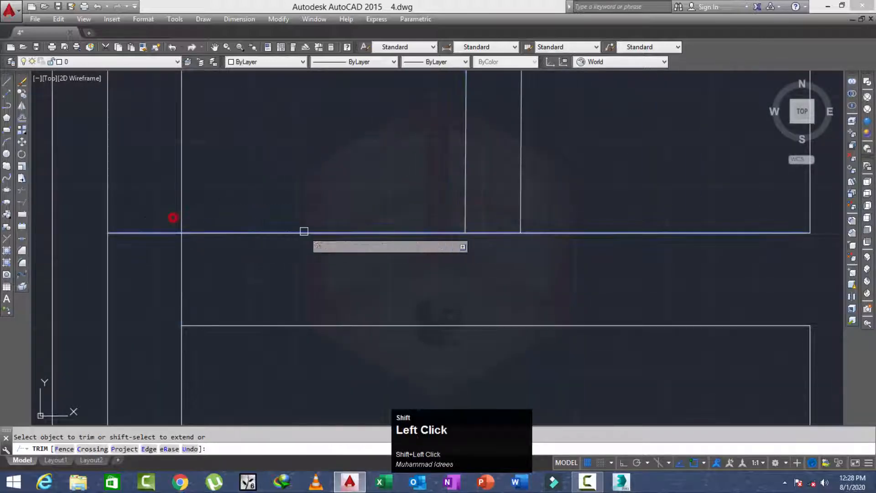
left_click(372, 206)
left_click(348, 260)
left_click(256, 259)
left_click(255, 269)
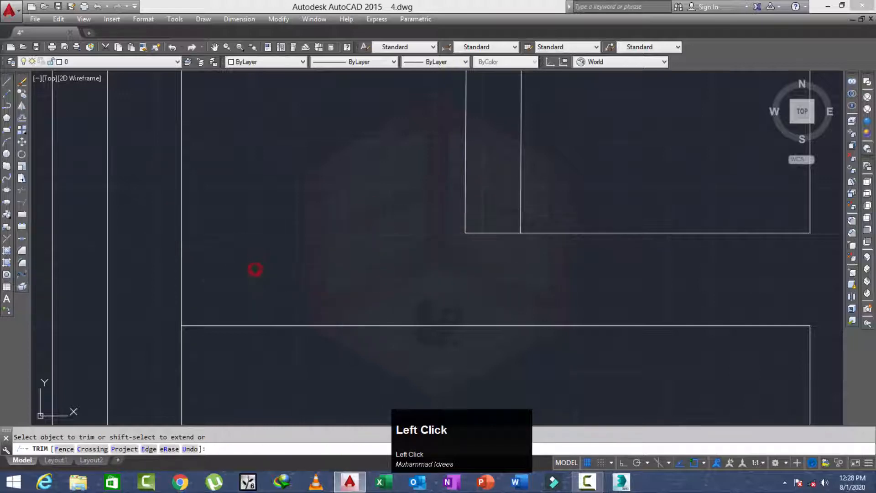
key("ctrl+z")
scroll(240, 284, "up", 2)
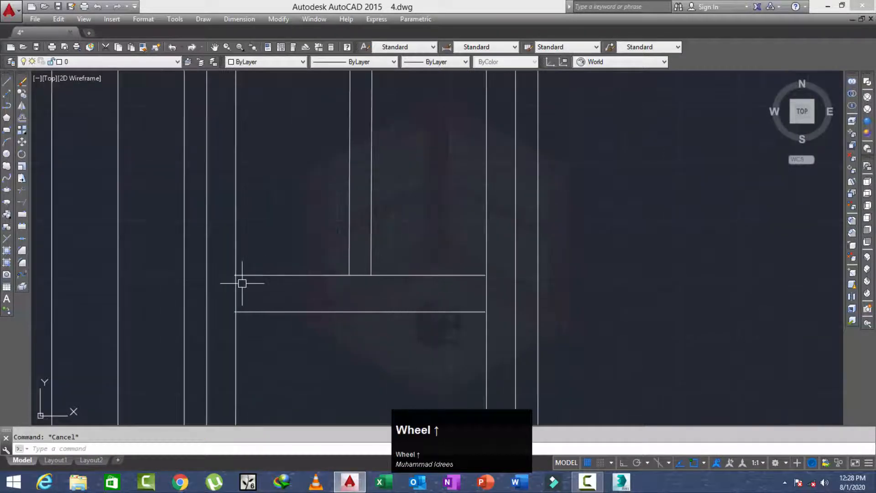
Extend the upper dividing line leftward to the door frame line and trim it back to the panel's left edge
key("space")
left_click(254, 276)
scroll(246, 297, "up", 2)
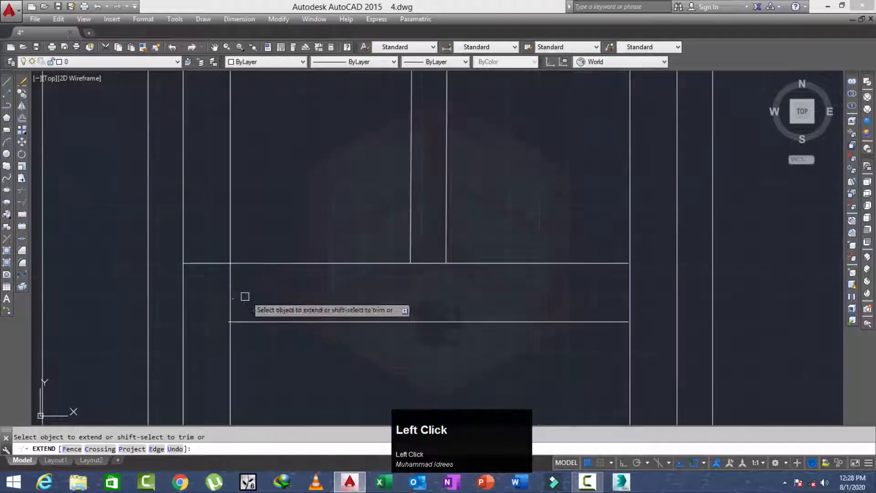
scroll(265, 292, "down", 2)
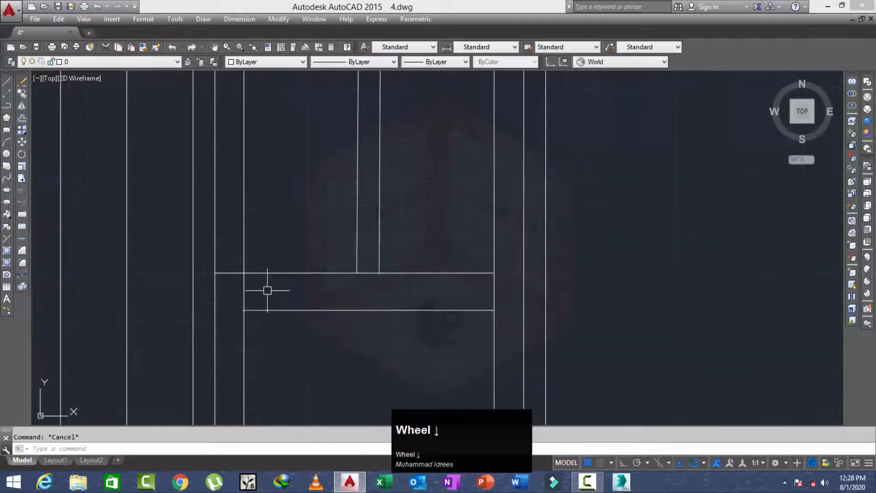
type("tr")
key("space")
key("space")
scroll(231, 277, "up", 2)
left_click(236, 270)
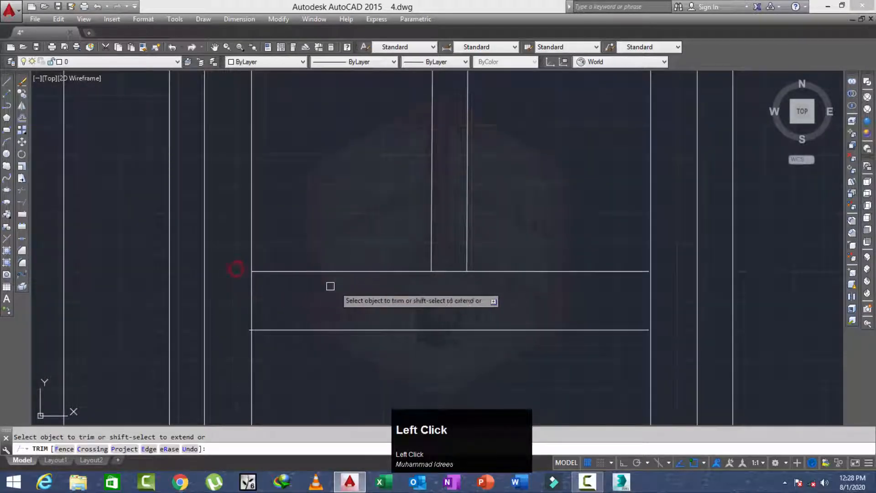
Trim the upper dividing line between the two vertical divider lines
left_click(445, 270)
left_click(432, 278)
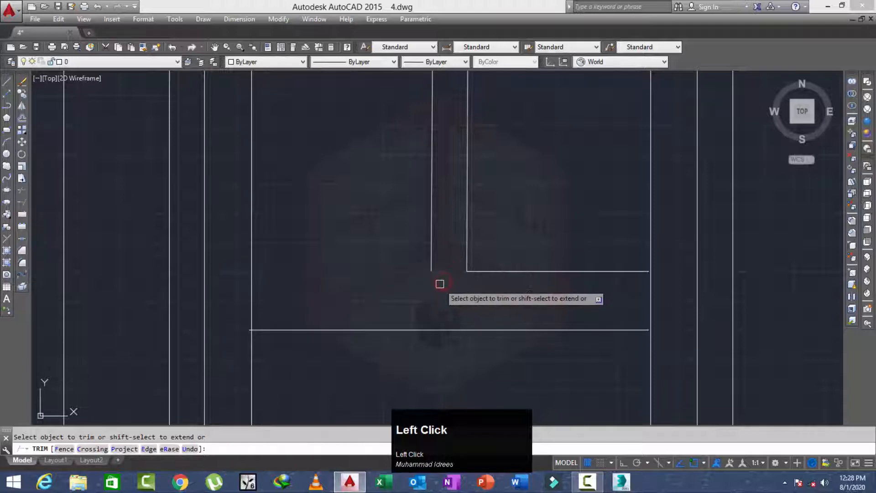
scroll(427, 286, "up", 5)
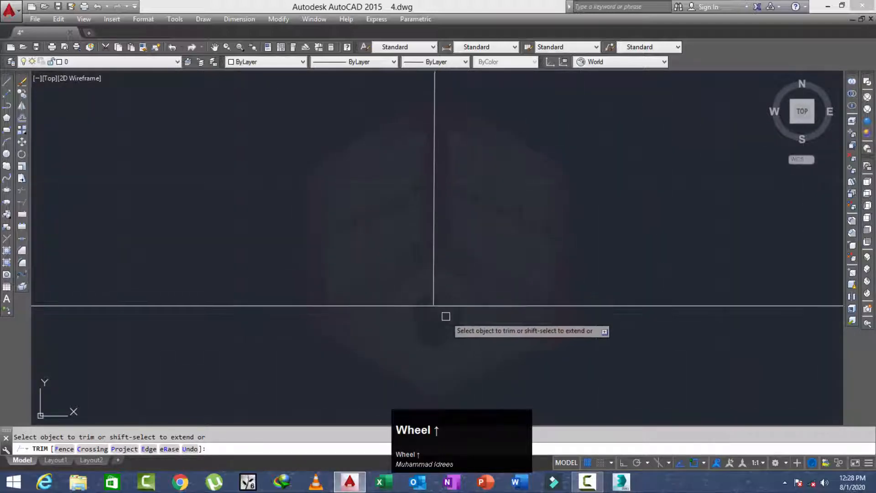
left_click(474, 207)
left_click(366, 253)
scroll(278, 278, "down", 6)
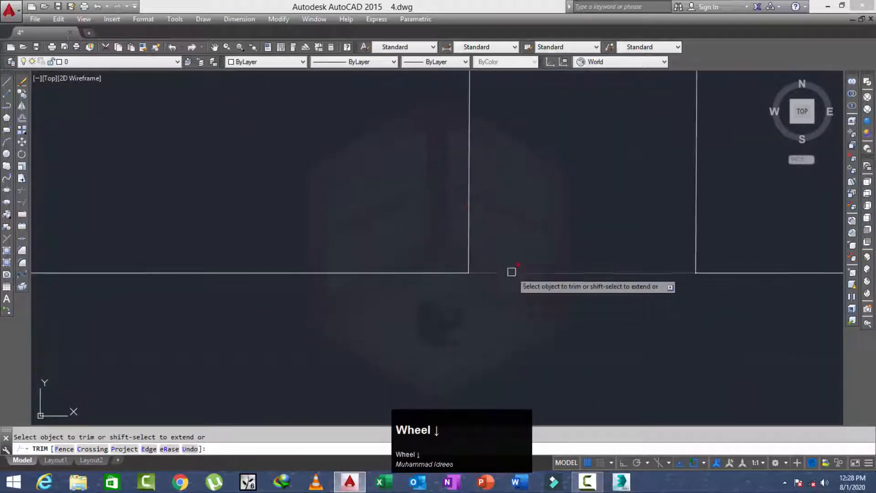
left_click(556, 287)
left_click(308, 320)
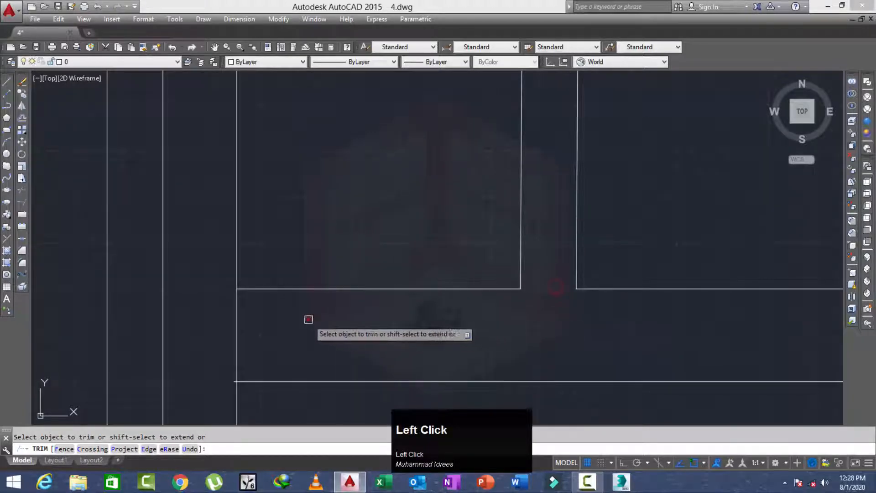
Trim the panel's left edge between the two horizontal dividing lines and the lower line's overshooting left end
left_click(221, 351)
scroll(238, 394, "up", 6)
left_click(218, 336)
left_click(216, 350)
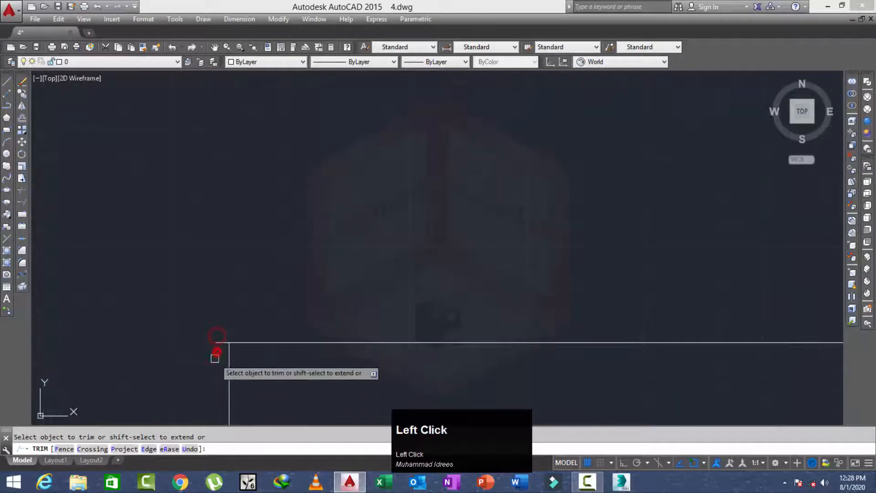
left_click(219, 344)
scroll(327, 299, "down", 3)
scroll(375, 292, "up", 3)
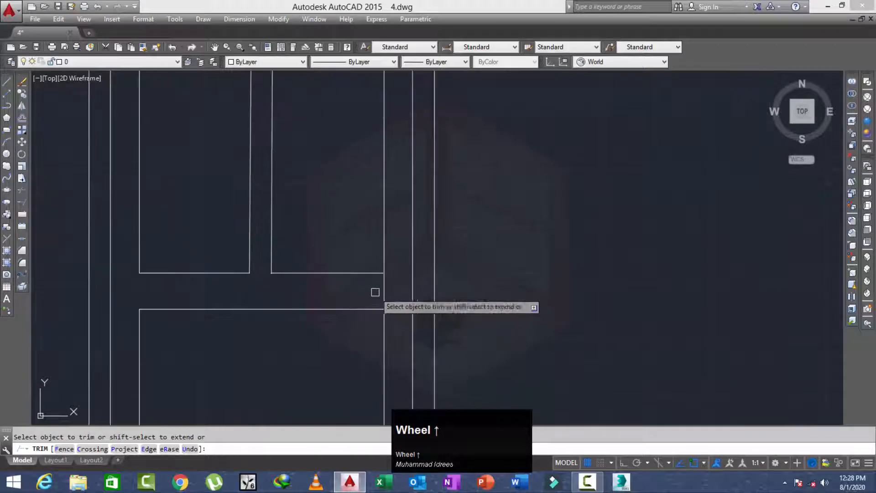
Extend the right ends of both horizontal dividing lines to the panel's right edge
key("Escape")
left_click(384, 288)
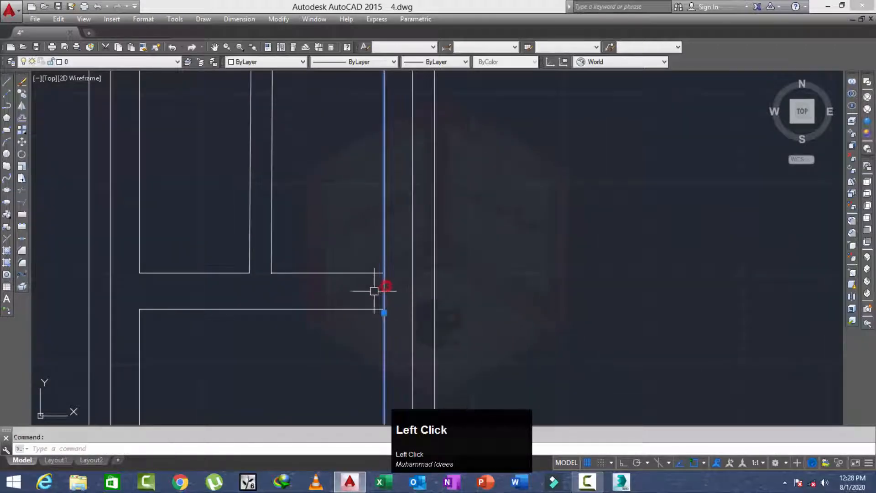
type("ex")
key("space")
key("space")
left_click(371, 242)
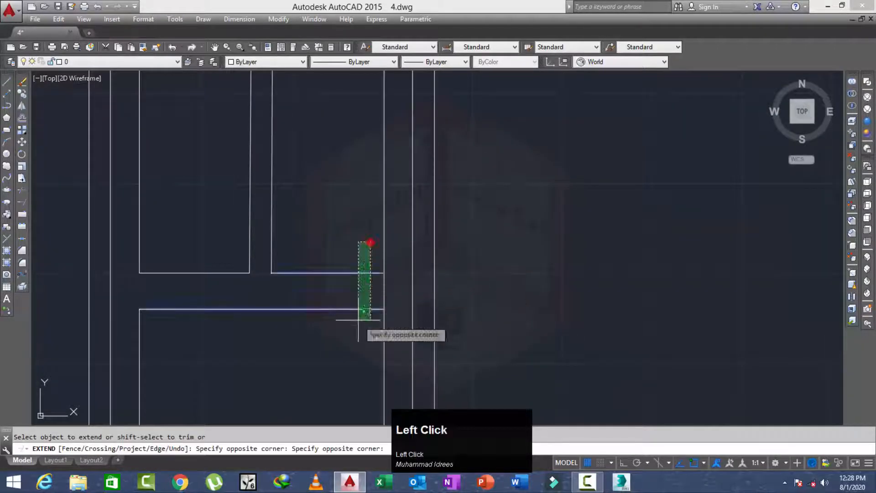
left_click(352, 340)
key("Escape")
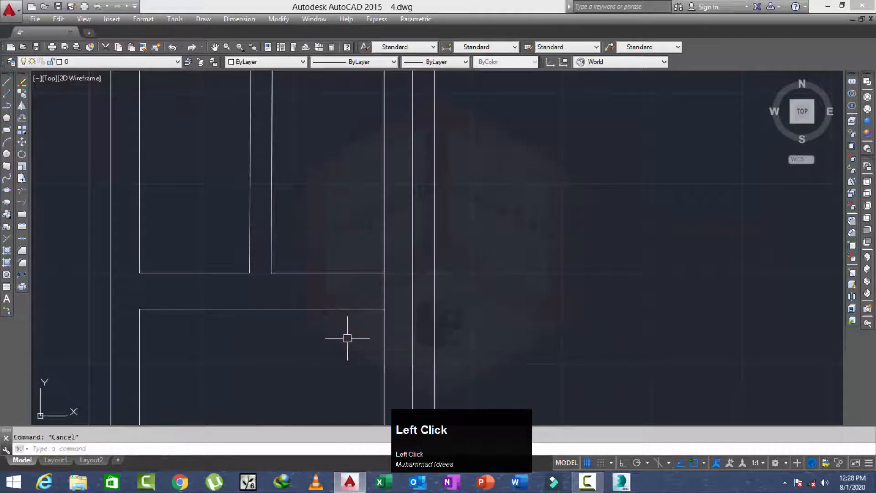
Trim the panel's right edge between the two horizontal dividing lines
key("space")
left_click(356, 294)
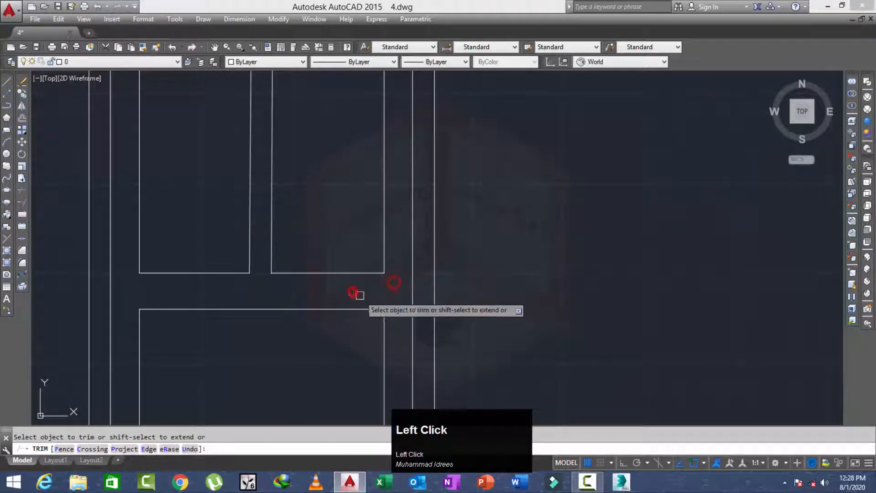
scroll(352, 295, "down", 3)
type("t")
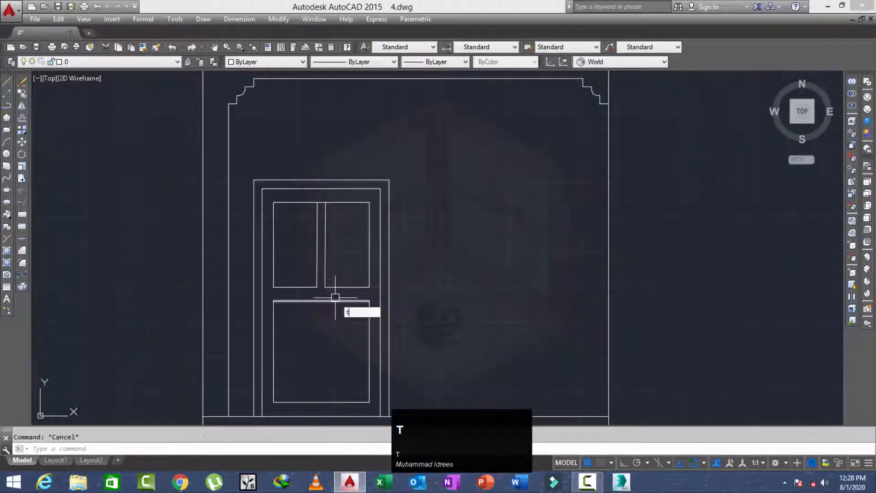
Try to trim the upper panel's top edge between the two vertical divider lines, and undo the trim
type("r")
key("space")
key("space")
scroll(328, 220, "up", 5)
left_click(300, 131)
left_click(297, 180)
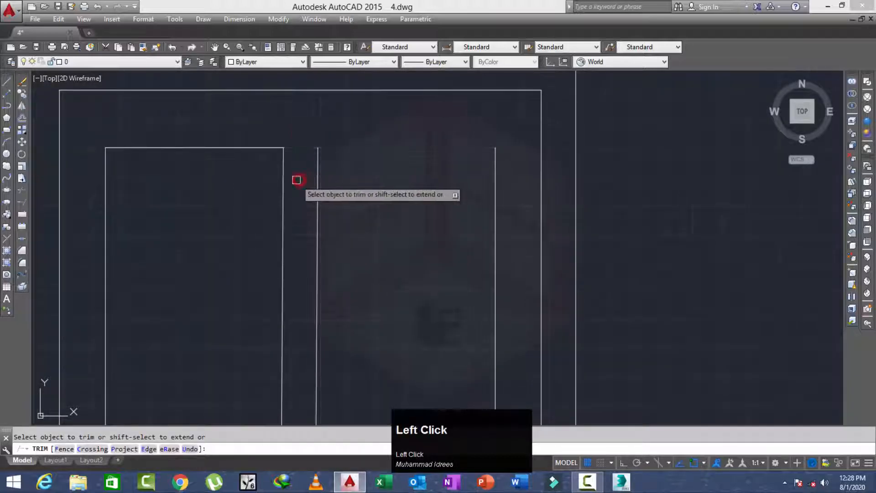
key("Escape")
key("ctrl+z")
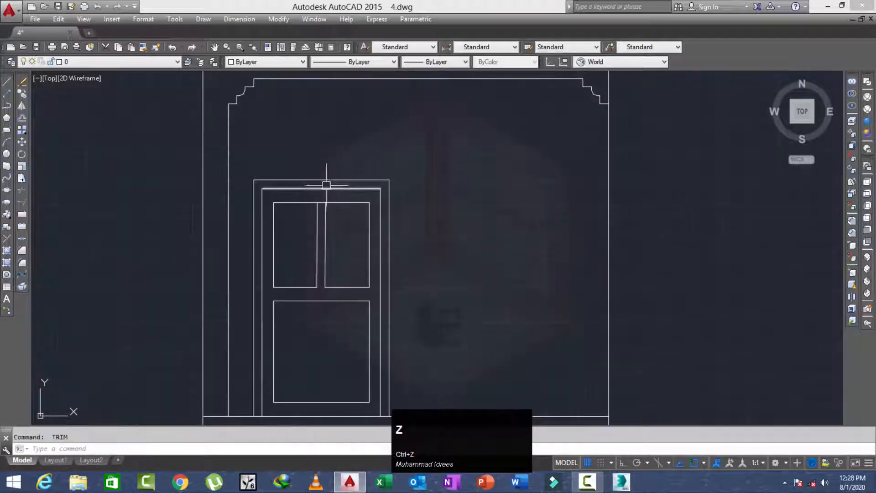
Extend the right divider line to the upper panel's top edge and the panel's right edge up to the inner frame line
scroll(326, 185, "up", 5)
key("space")
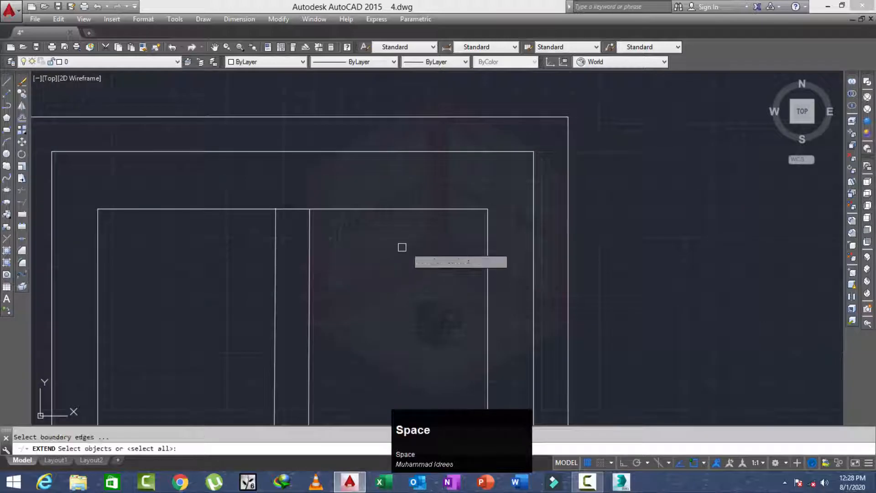
key("space")
left_click(508, 238)
left_click(309, 269)
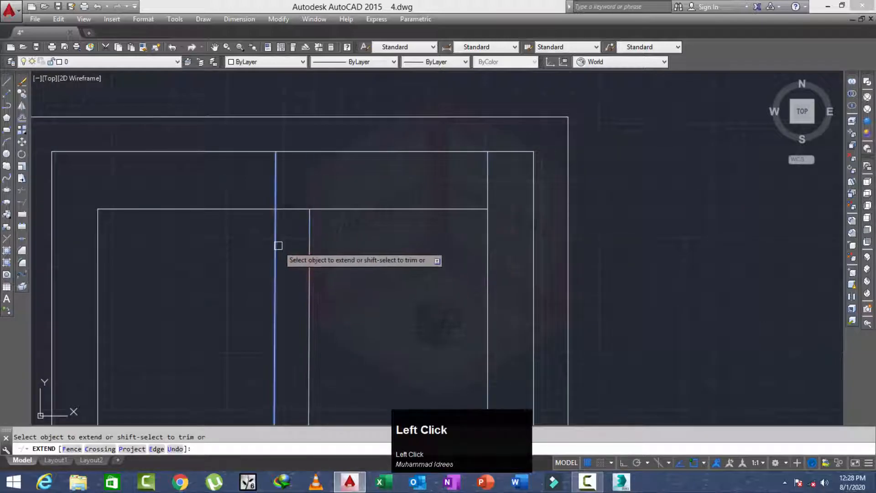
key("Escape")
Trim the upper panel's top edge between the two divider lines, plus the line ends overshooting above the panels
type("tr")
key("space")
key("space")
left_click(295, 208)
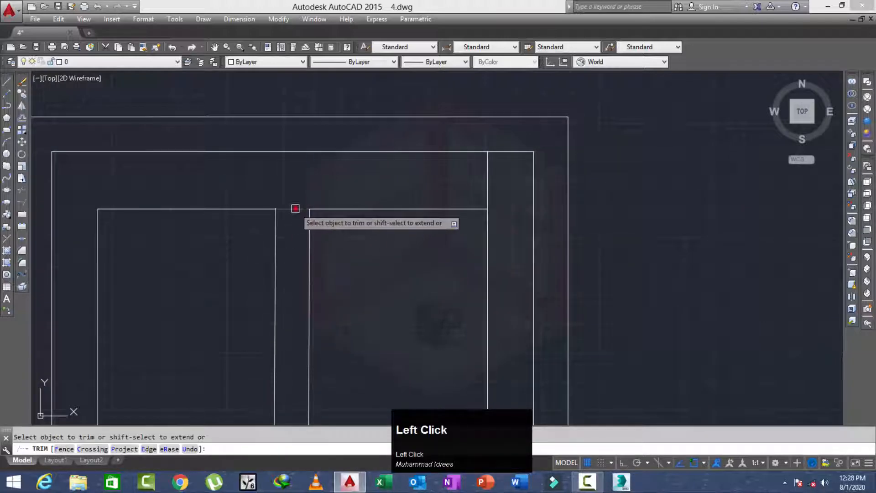
left_click(483, 187)
left_click(495, 195)
scroll(270, 202, "up", 5)
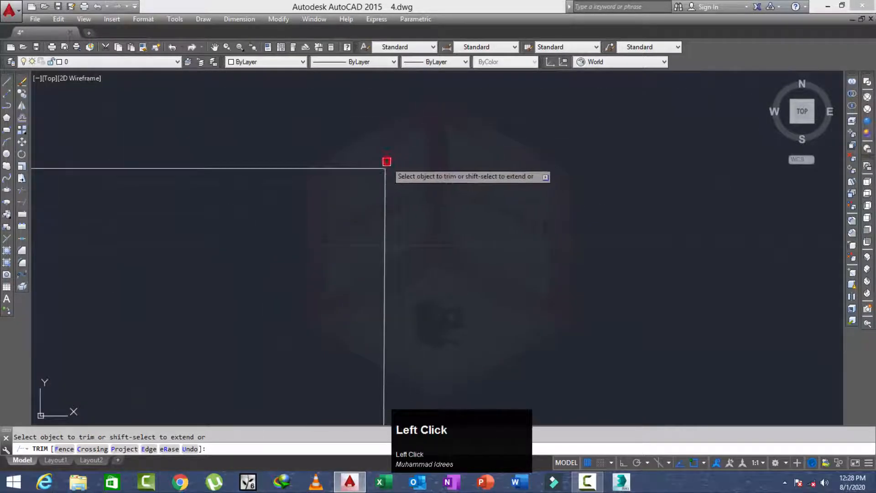
scroll(387, 161, "down", 5)
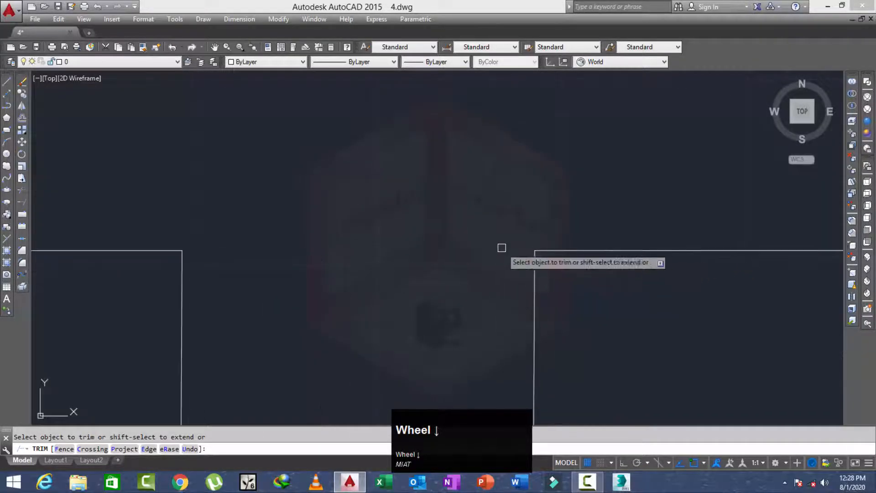
scroll(502, 248, "down", 2)
scroll(143, 250, "up", 3)
scroll(161, 204, "down", 3)
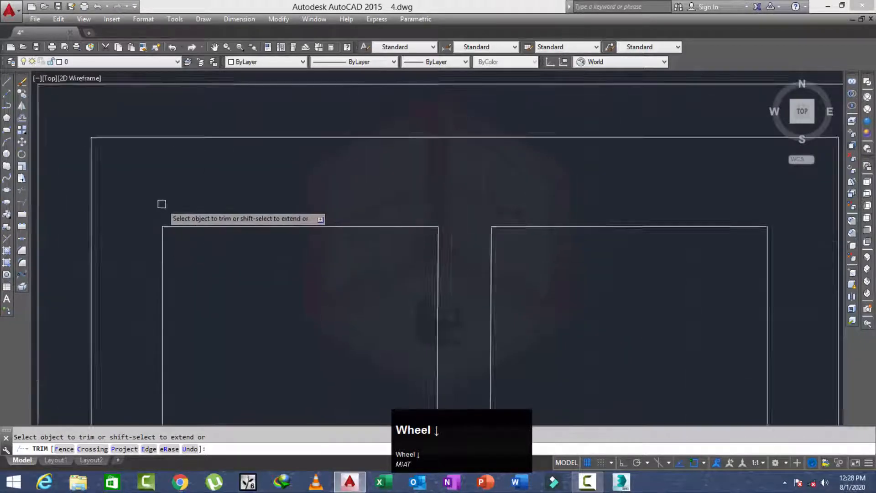
Try offsetting the lower panel's top edge 1' downward as a dividing line
scroll(161, 204, "down", 5)
scroll(215, 242, "up", 6)
middle_click(217, 246)
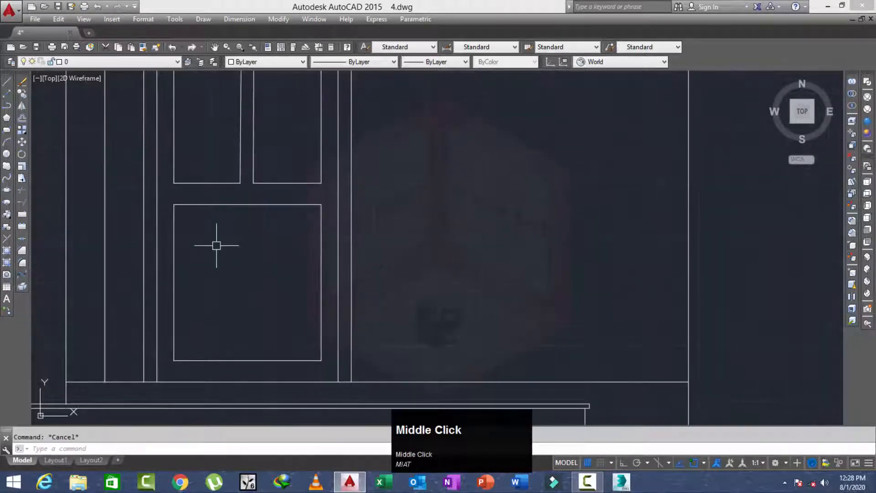
type("o")
key("space")
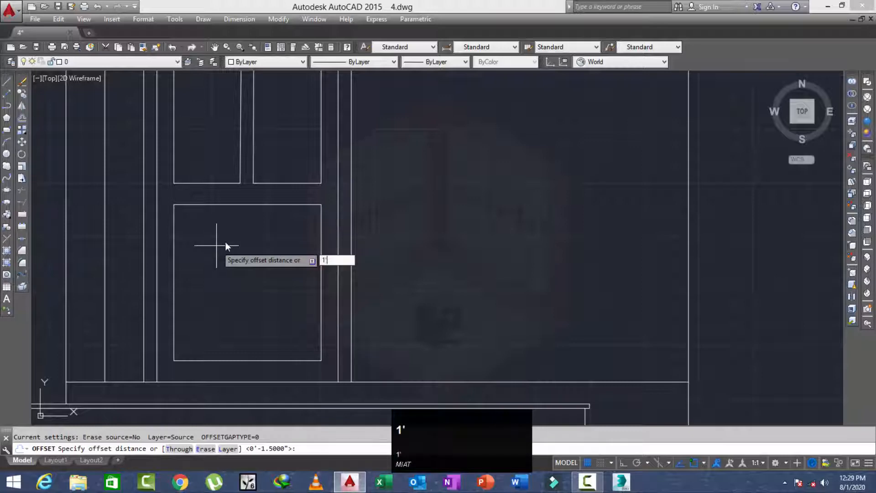
key("space")
left_click(230, 207)
left_click(224, 242)
middle_click(220, 280)
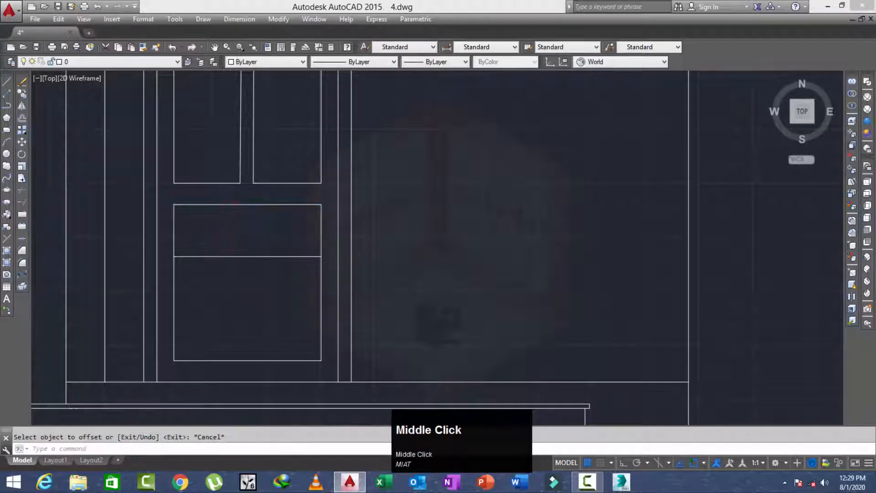
scroll(210, 256, "up", 1)
scroll(201, 280, "down", 4)
scroll(209, 264, "up", 2)
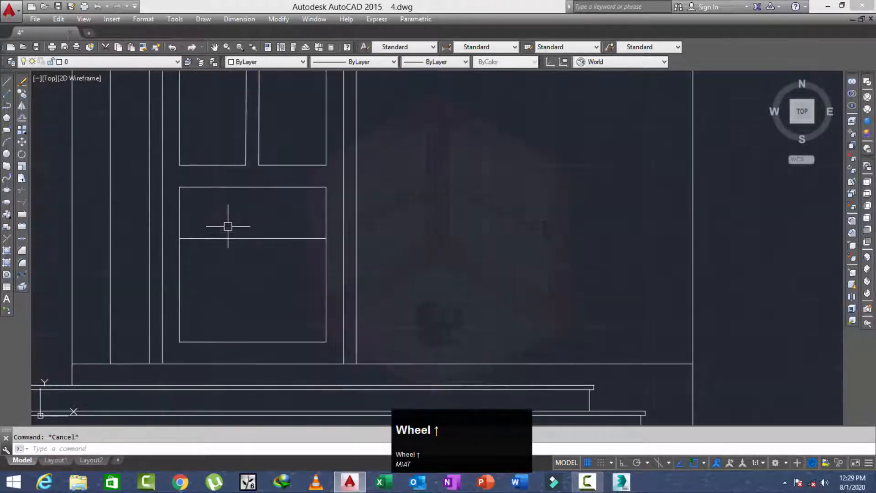
left_click(228, 225)
key("Escape")
Try offsetting the lower panel's top edge 15 inches downward, and remove the copy
type("o")
key("space")
type("15")
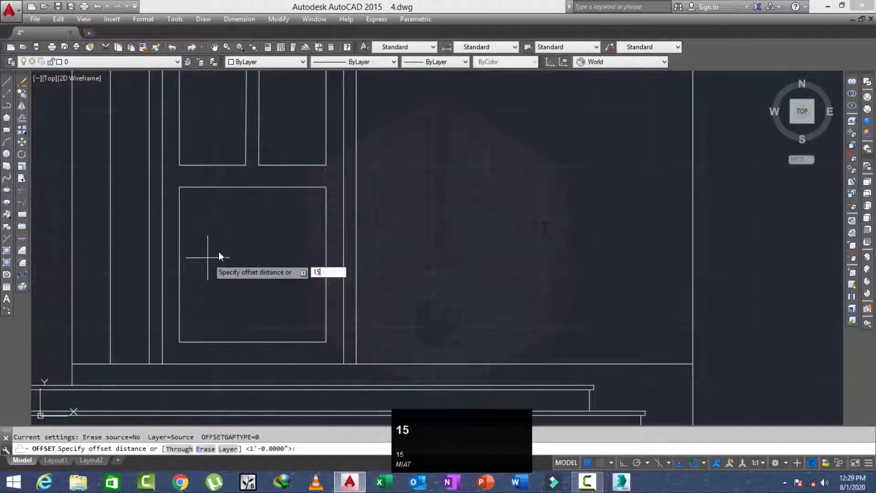
key("space")
left_click(239, 188)
left_click(240, 234)
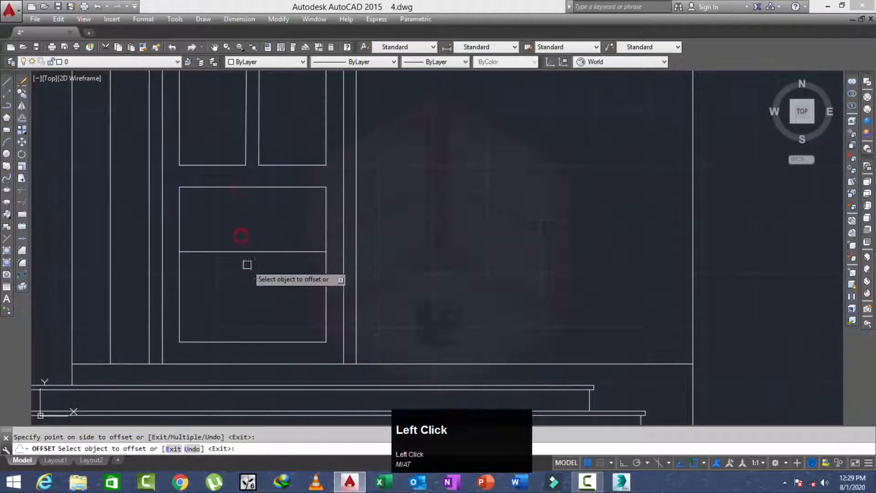
left_click(253, 235)
left_click(235, 272)
Draw a horizontal line across the lower panel from its left edge's midpoint to its right edge's midpoint
type("l")
key("space")
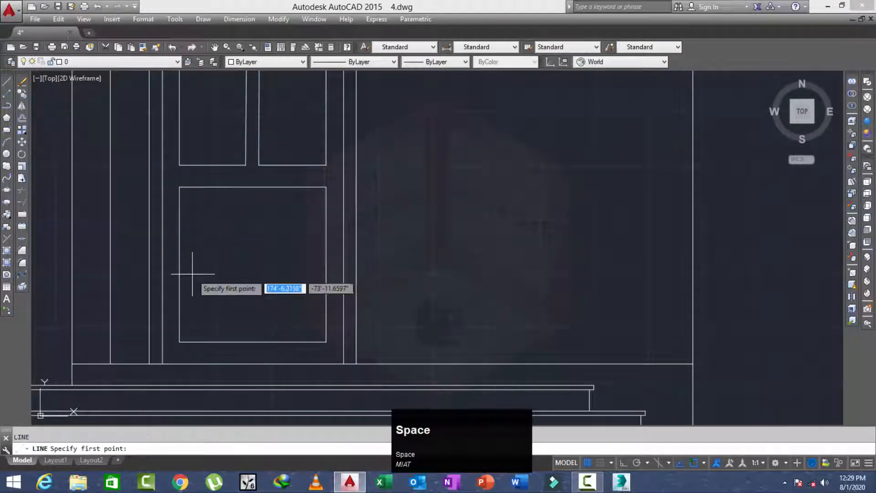
left_click(179, 263)
left_click(326, 265)
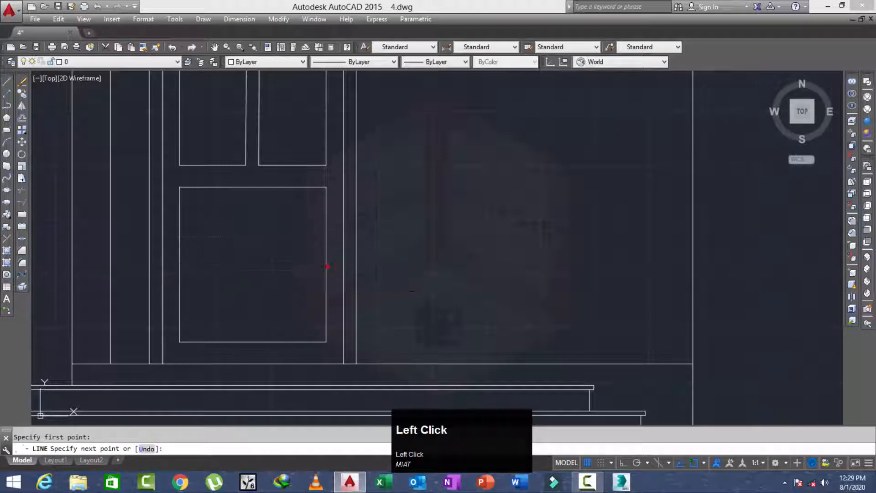
key("Escape")
Offset the lower panel's horizontal centre line 1.5 inches to both sides
key("space")
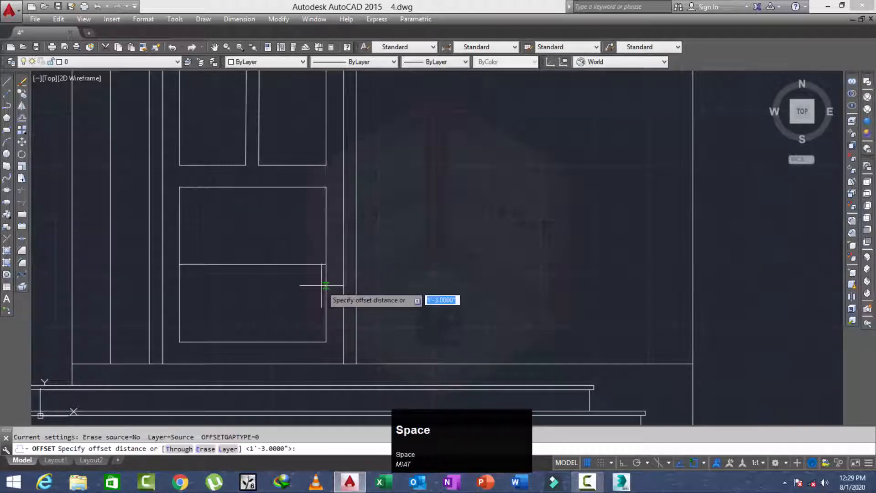
type("1.5")
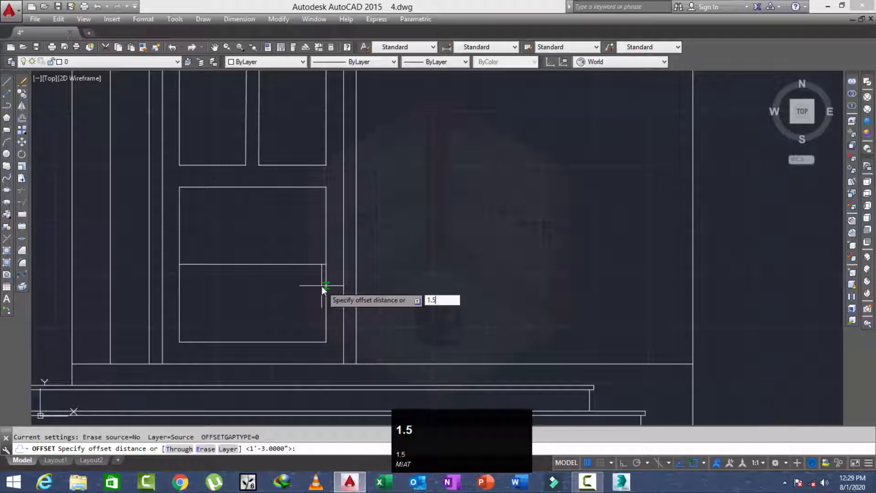
key("space")
left_click(260, 265)
left_click(270, 205)
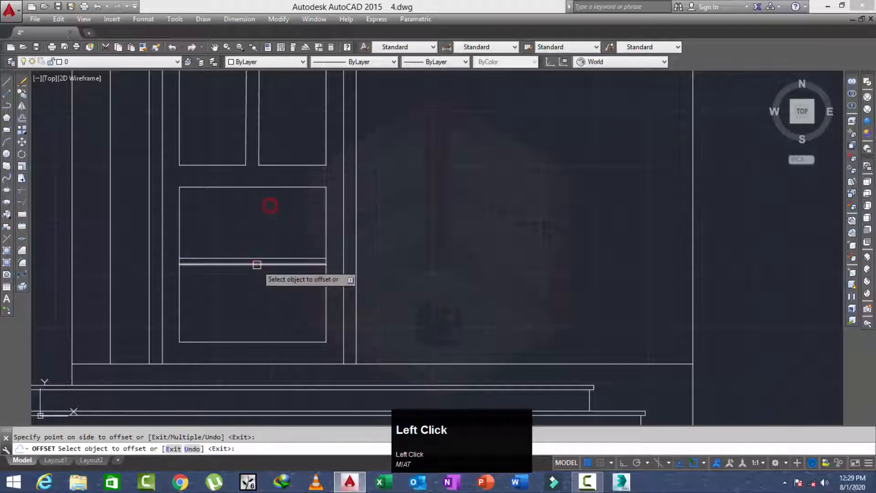
scroll(218, 278, "up", 5)
key("Escape")
Erase the original centre line between the two offset lines in the lower panel
left_click(222, 278)
left_click(197, 306)
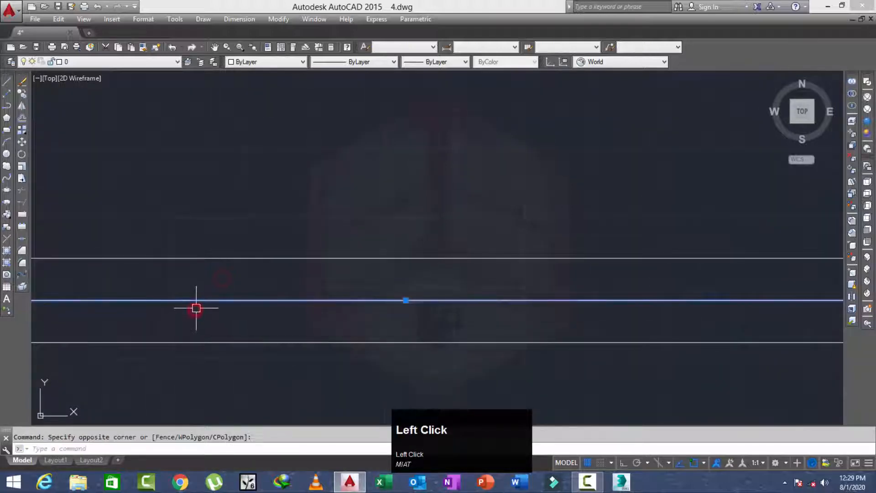
type("e")
key("space")
key("Escape")
Trim the lower panel's right and left edges between the two offset lines to form two separate panels
scroll(205, 316, "down", 8)
middle_click_drag(217, 325, 226, 324)
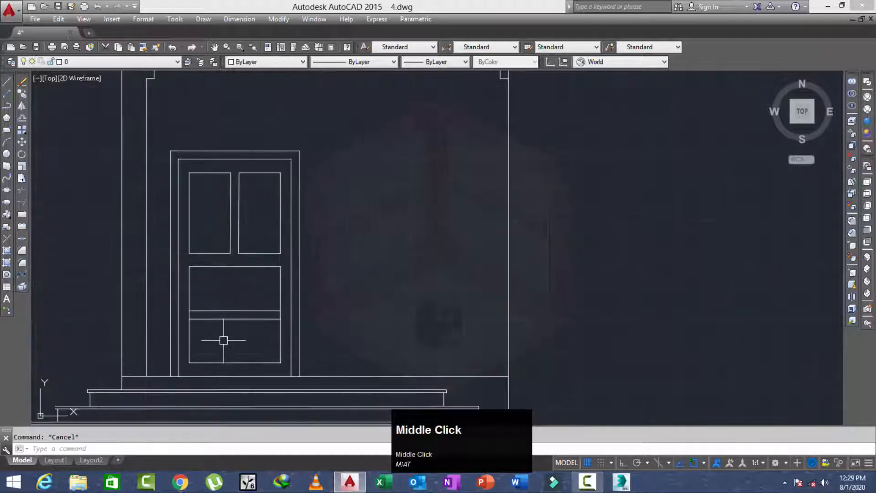
key("space")
scroll(276, 326, "up", 4)
left_click(313, 287)
left_click(258, 293)
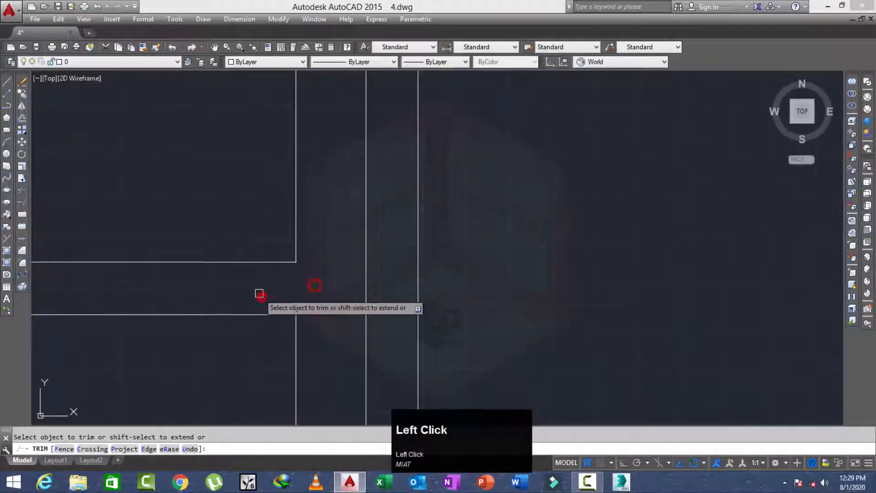
scroll(258, 293, "down", 4)
middle_click_drag(219, 287, 341, 296)
scroll(169, 305, "up", 2)
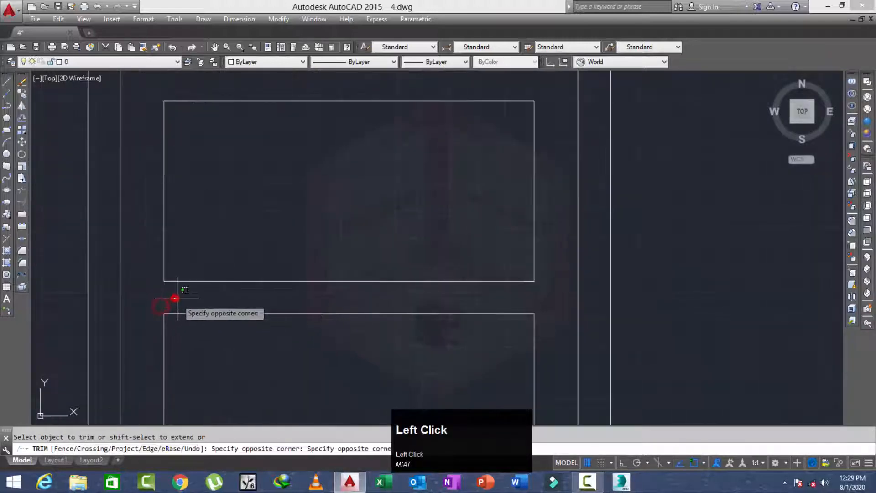
Create polyline boundaries of the door leaf and its four panels from a point picked between the inner frame and the panels
scroll(177, 298, "down", 3)
middle_click(186, 309)
scroll(187, 319, "up", 3)
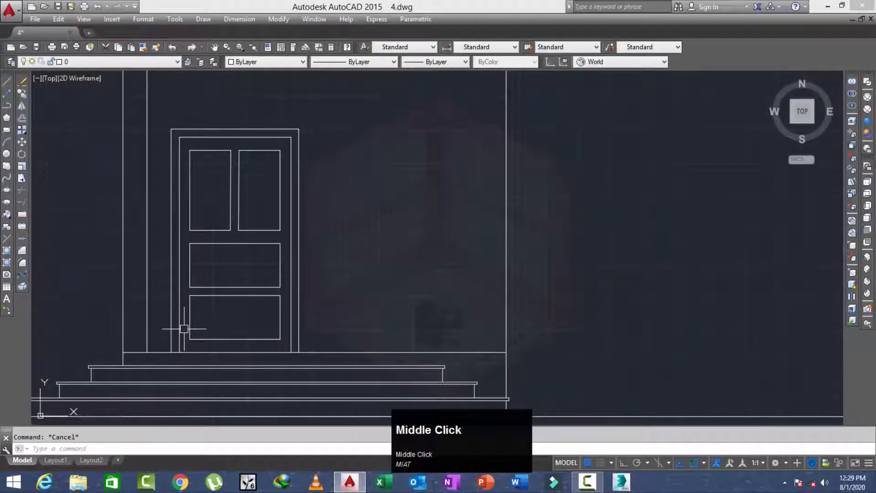
type("bo")
key("space")
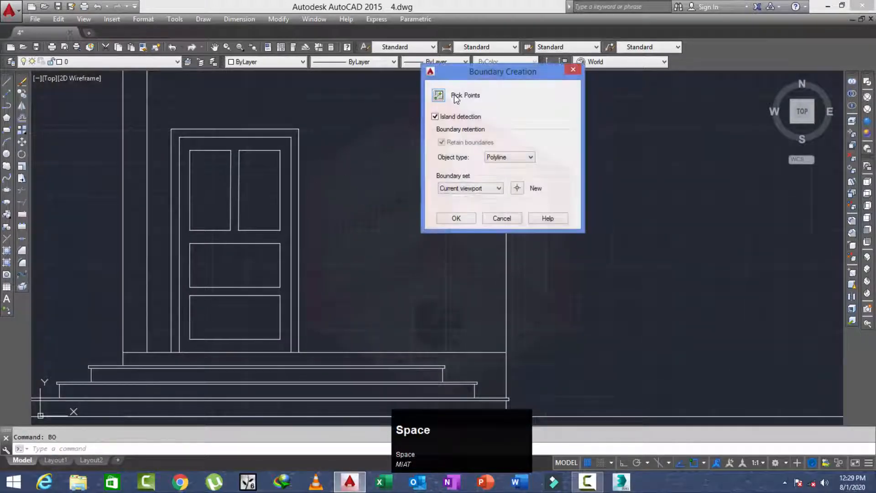
left_click(438, 95)
left_click(256, 143)
right_click(356, 217)
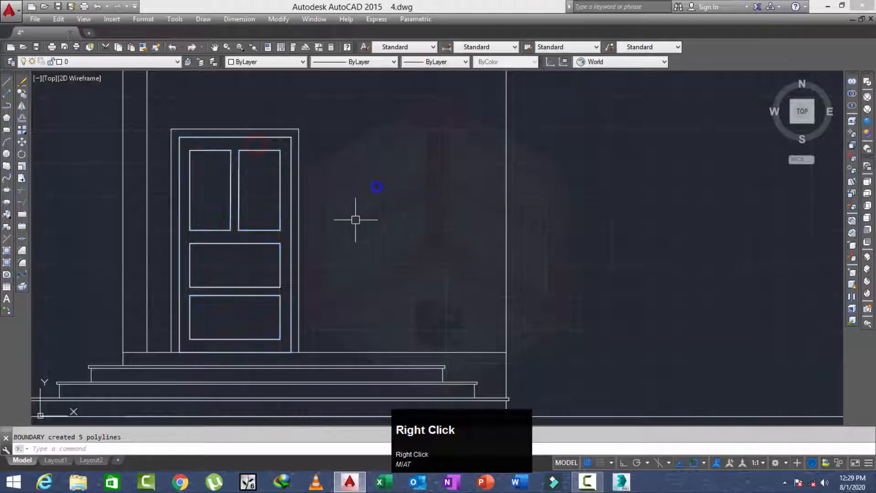
Offset the outlines of the two upper door panels 1 inch inward
scroll(357, 214, "down", 2)
scroll(344, 234, "up", 2)
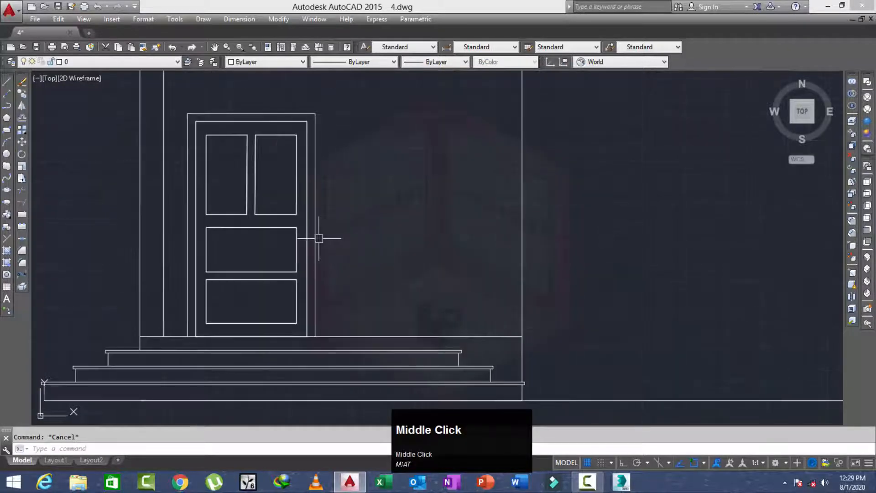
scroll(315, 244, "down", 2)
middle_click_drag(319, 244, 287, 256)
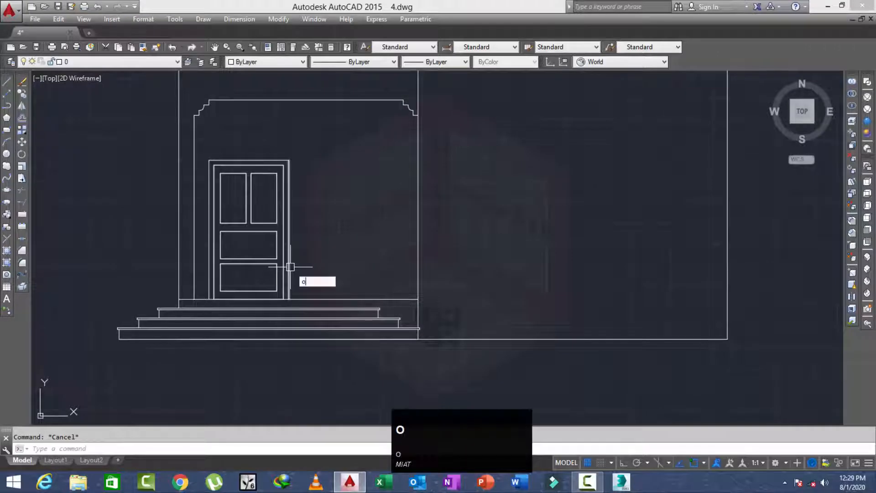
key("space")
key("space")
scroll(255, 182, "up", 4)
left_click(283, 163)
left_click(274, 203)
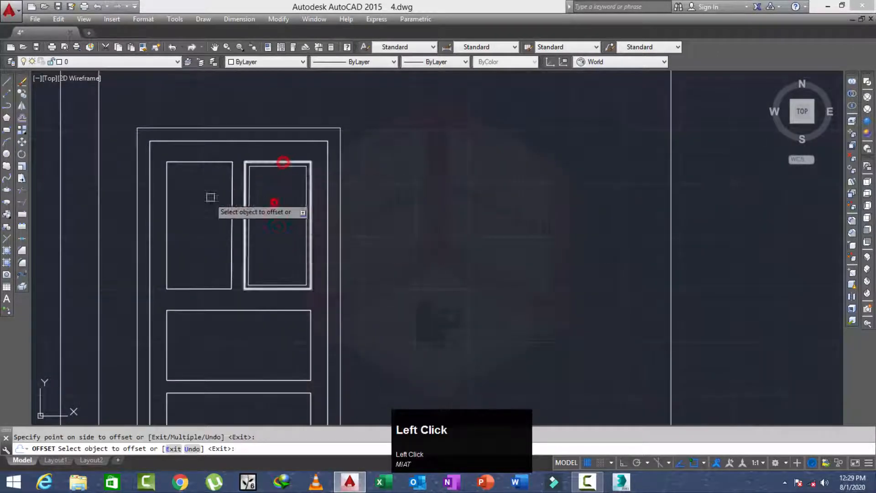
left_click(197, 163)
left_click(195, 185)
Offset the outlines of the middle and bottom door panels 1 inch inward
scroll(190, 161, "down", 2)
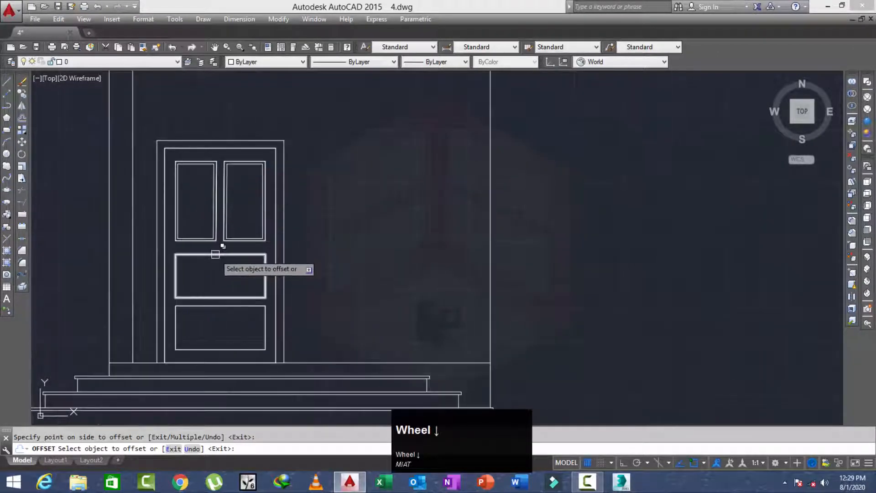
left_click(204, 286)
left_click(205, 331)
middle_click_drag(205, 327, 203, 326)
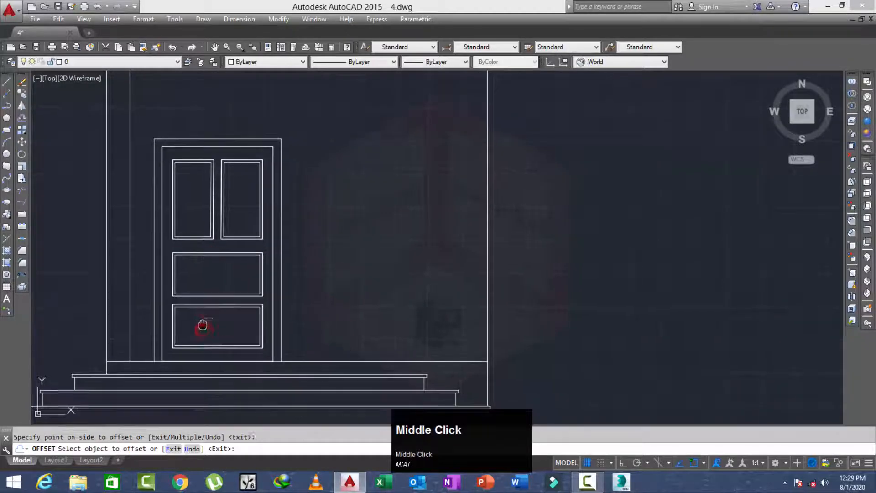
Offset the inner outlines of the two upper door panels another 0.5 inch inward
key("space")
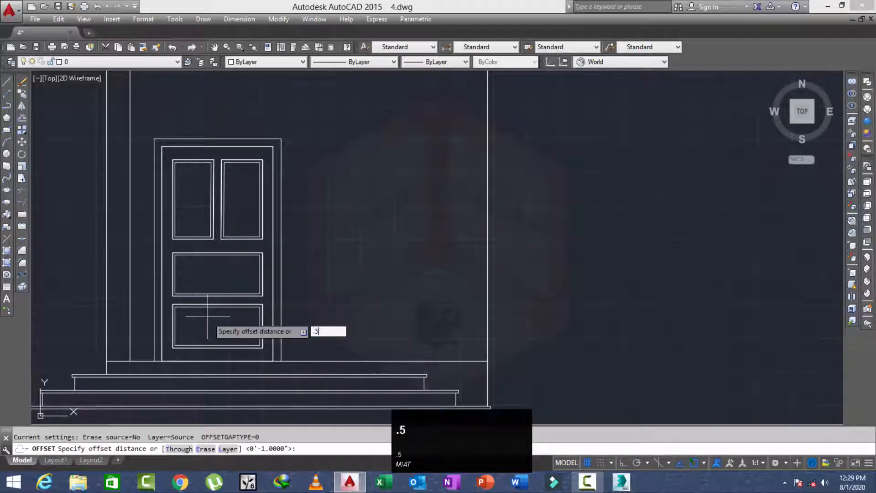
key("space")
scroll(204, 170, "up", 5)
left_click(171, 159)
left_click(172, 207)
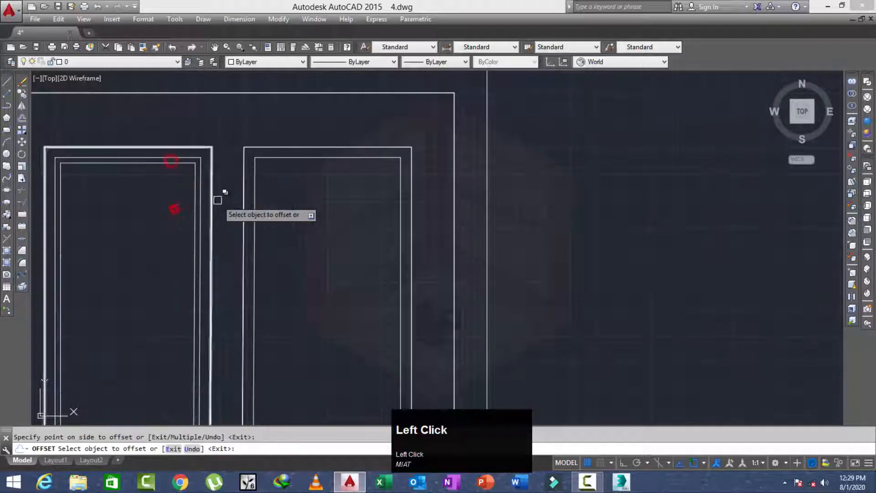
left_click(309, 156)
left_click(283, 190)
Offset the middle door panel's inner outline another 0.5 inch inward
scroll(284, 189, "down", 4)
middle_click(286, 206)
scroll(238, 279, "up", 3)
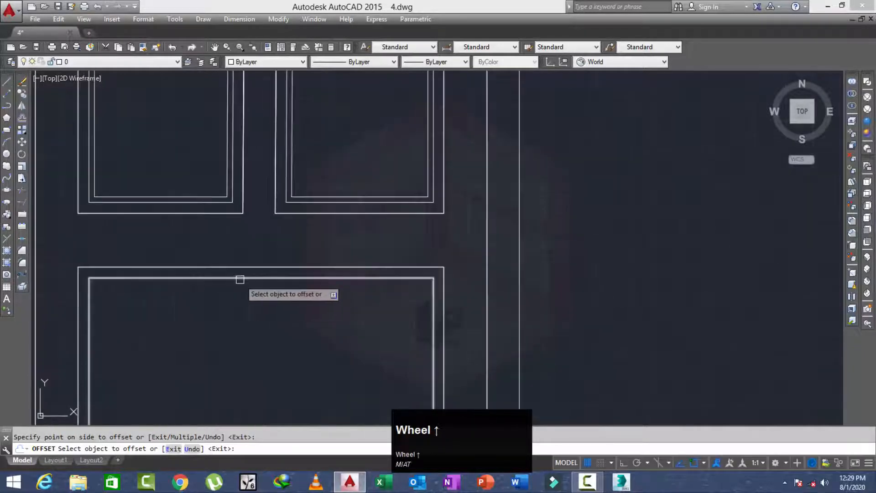
left_click(237, 274)
left_click(234, 324)
middle_click(227, 328)
scroll(214, 227, "down", 3)
scroll(187, 279, "up", 2)
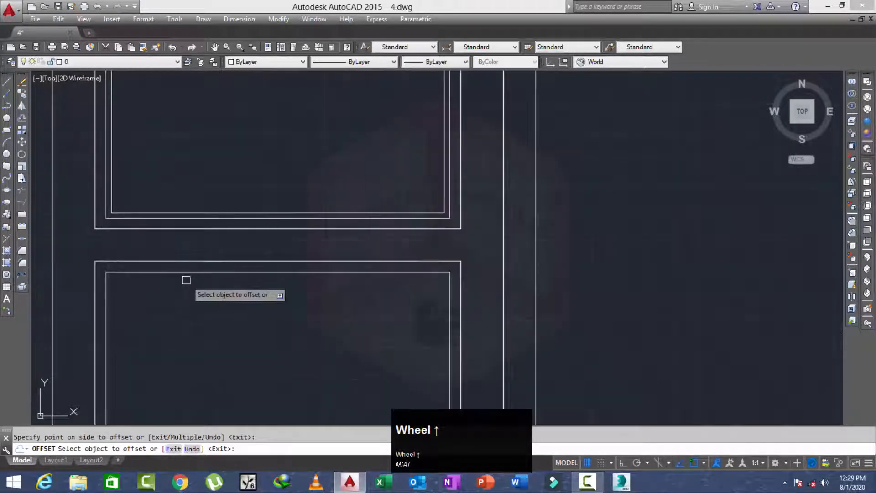
Offset the bottom door panel's inner outline another 0.5 inch inward
scroll(185, 292, "down", 3)
key("Escape")
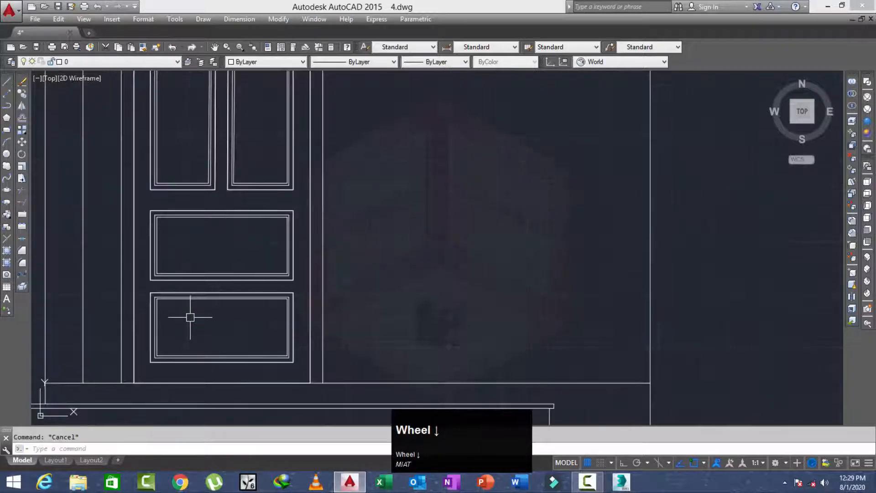
Offset the innermost outlines of the bottom and middle door panels 1 inch inward
key("space")
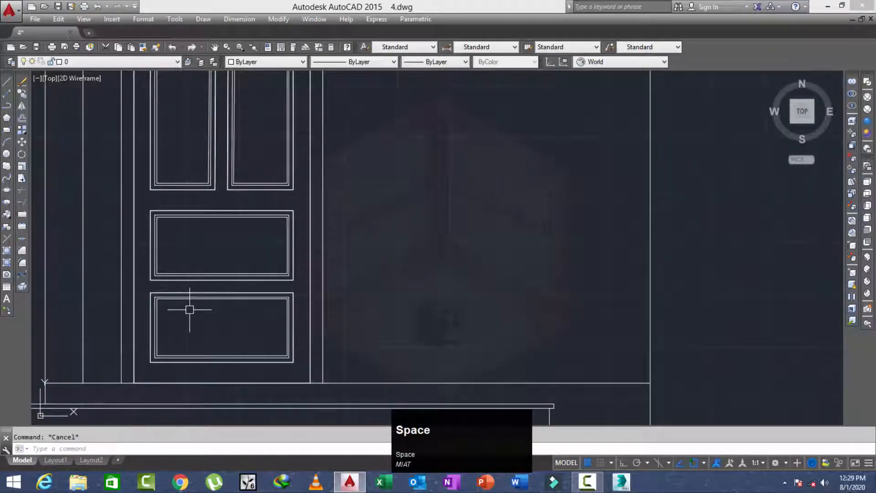
type("1")
key("Return")
scroll(196, 297, "up", 4)
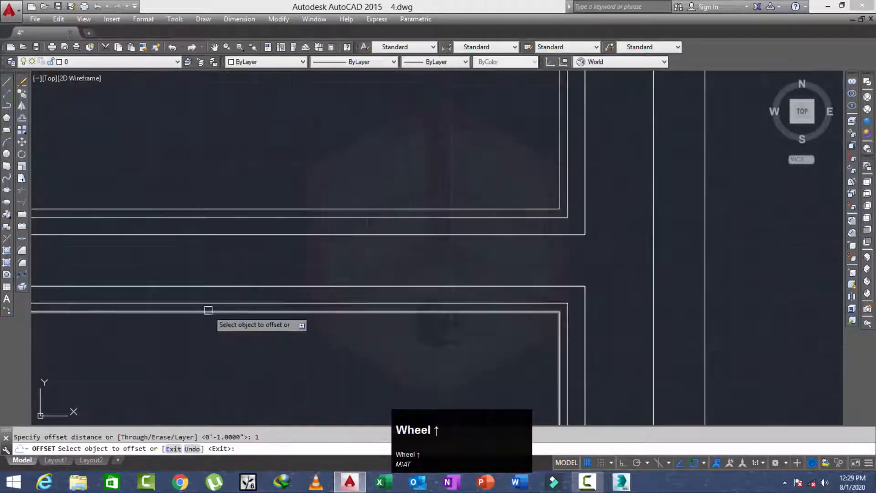
left_click(205, 314)
left_click(209, 347)
scroll(225, 306, "down", 3)
scroll(229, 278, "up", 3)
left_click(228, 277)
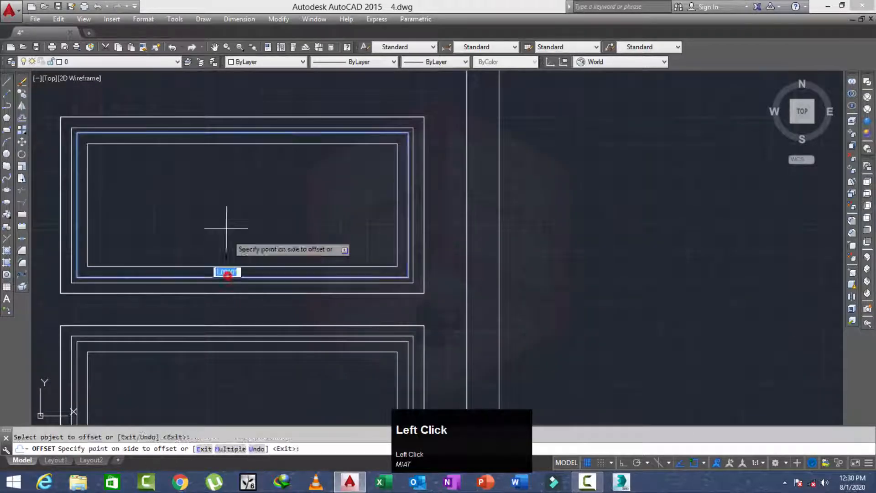
left_click(229, 231)
Offset the innermost outlines of the two upper door panels 1 inch inward
scroll(215, 210, "down", 3)
scroll(205, 238, "up", 3)
scroll(205, 239, "up", 2)
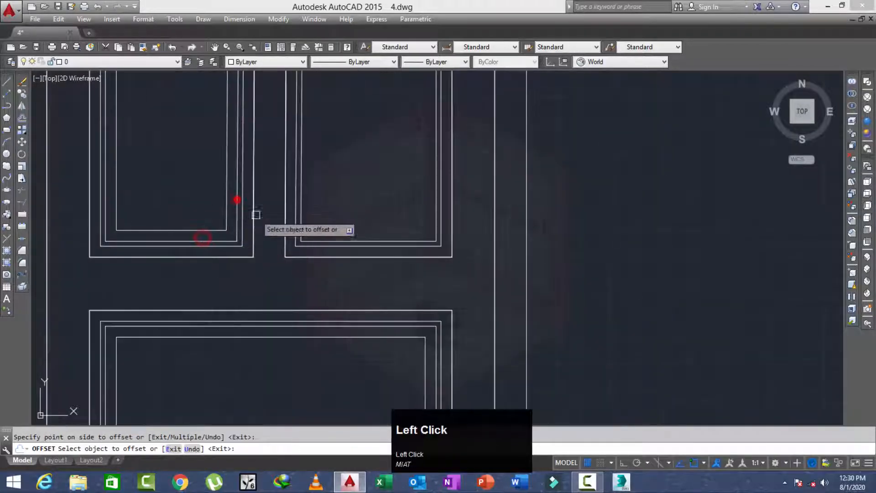
left_click(320, 241)
left_click(334, 182)
key("Escape")
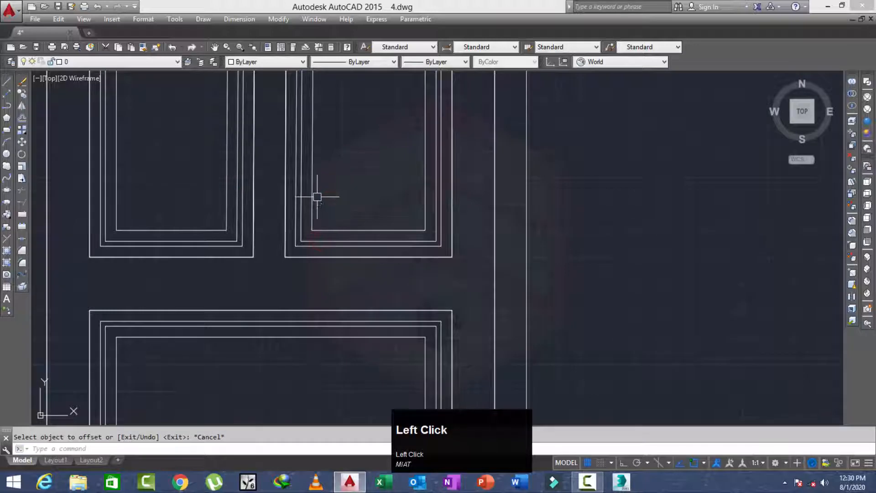
Offset the newest innermost outlines of the two upper door panels 0.5 inch inward
key("space")
type(".5")
key("space")
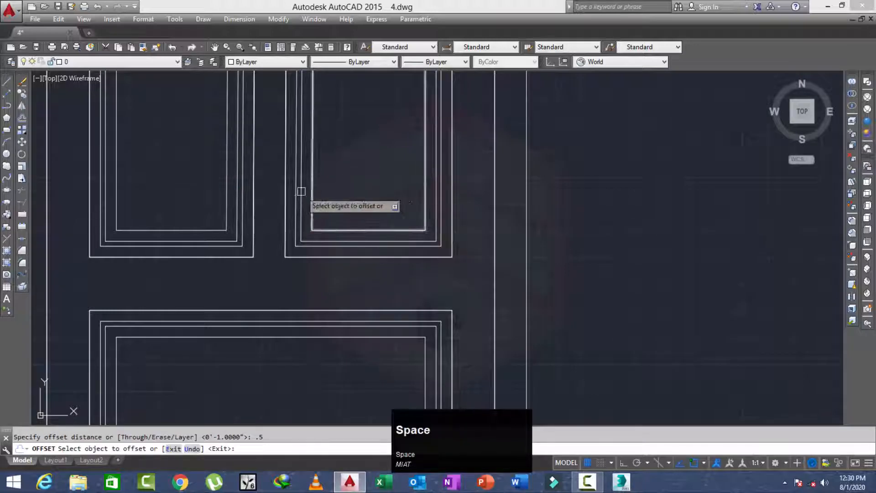
left_click(184, 231)
left_click(184, 190)
left_click(363, 231)
left_click(362, 174)
Offset the newest innermost outlines of the middle and bottom door panels 0.5 inch inward
scroll(299, 251, "down", 3)
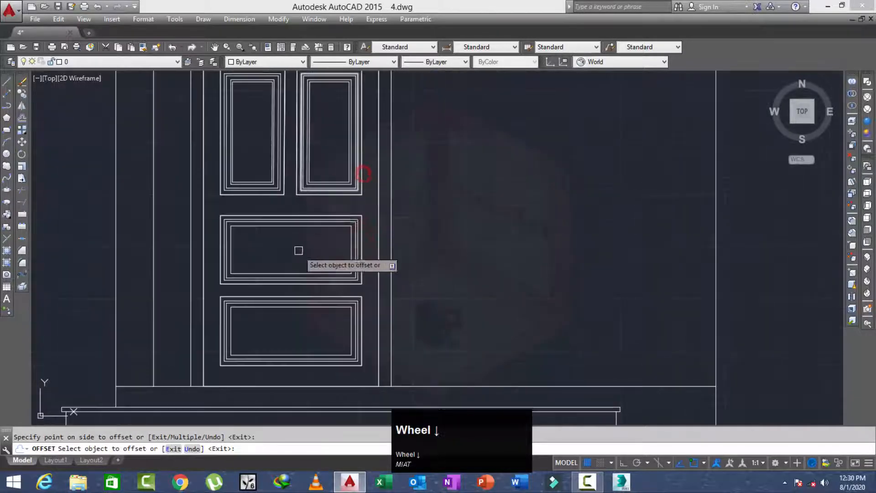
scroll(254, 194, "up", 4)
left_click(256, 200)
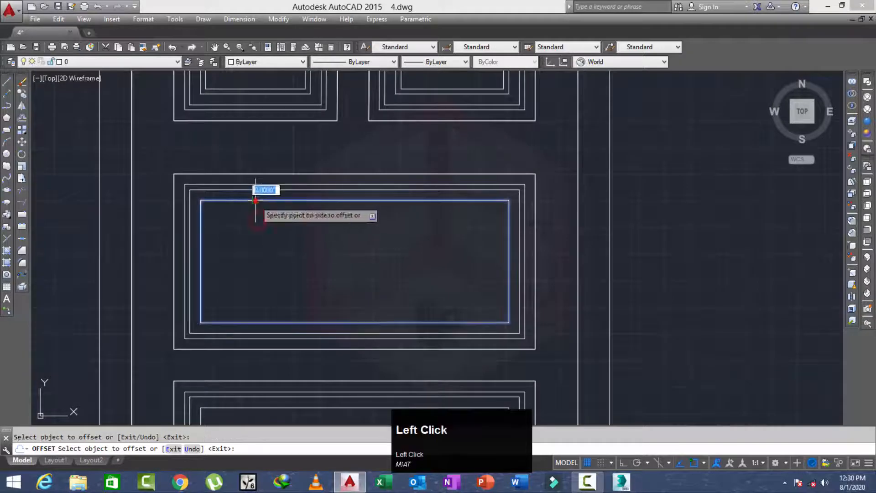
left_click(258, 236)
scroll(265, 280, "down", 2)
middle_click_drag(265, 282, 236, 143)
scroll(241, 222, "up", 2)
left_click(238, 220)
left_click(246, 254)
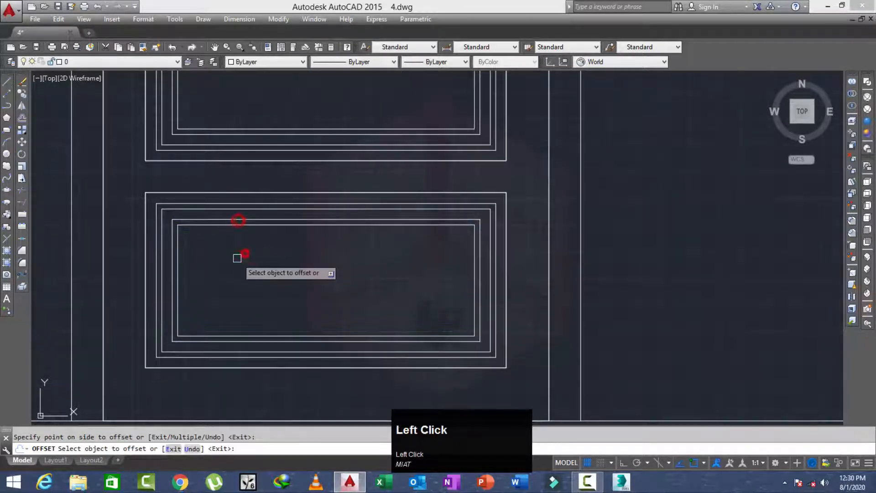
middle_click_drag(233, 256, 230, 255)
key("Escape")
Draw diagonal mitre lines across the moulding outlines at the two left corners of the bottom door panel
scroll(183, 220, "up", 3)
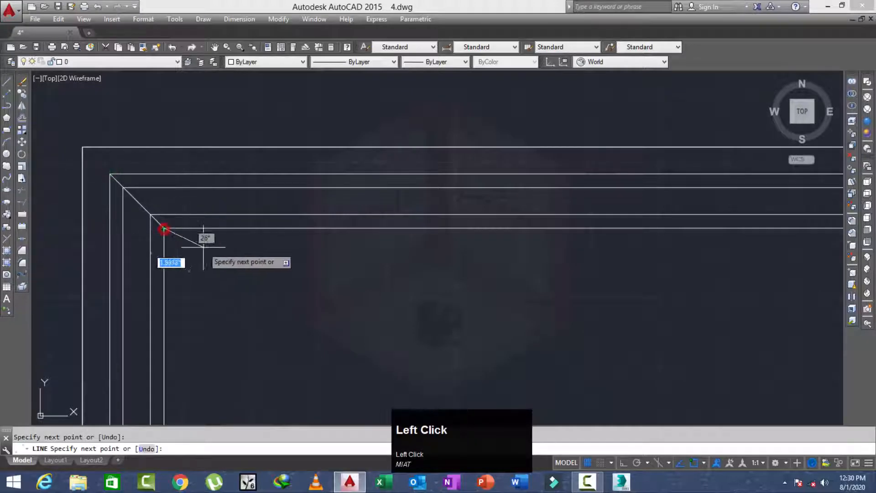
scroll(187, 228, "down", 3)
middle_click_drag(207, 273, 206, 215)
scroll(189, 271, "up", 3)
key("space")
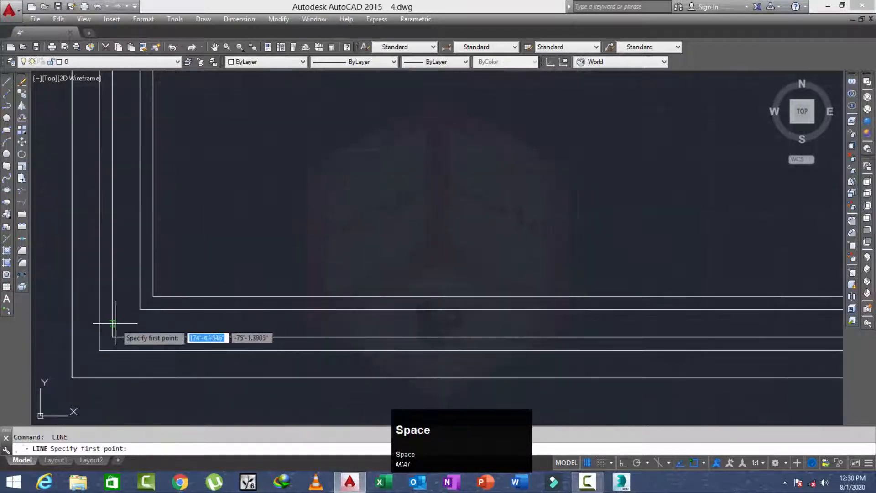
left_click(100, 350)
scroll(192, 288, "down", 3)
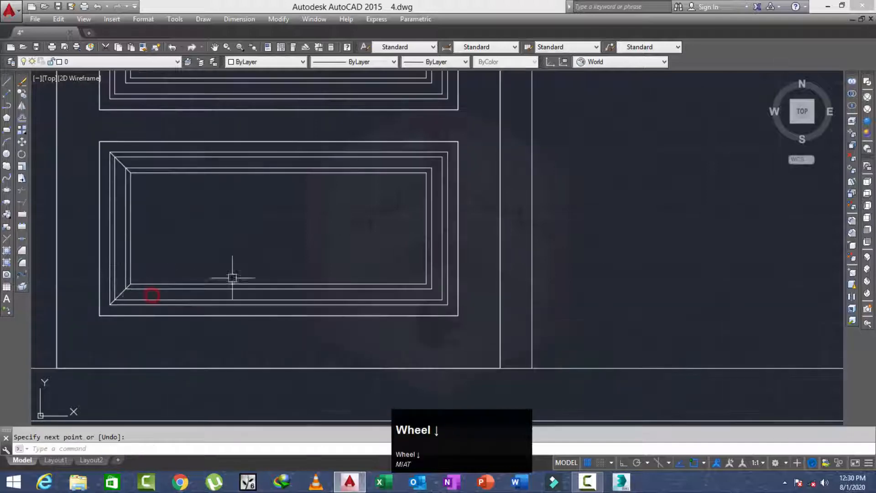
Draw diagonal mitre lines across the moulding outlines at the two right corners of the bottom door panel
scroll(378, 283, "up", 3)
key("space")
key("space")
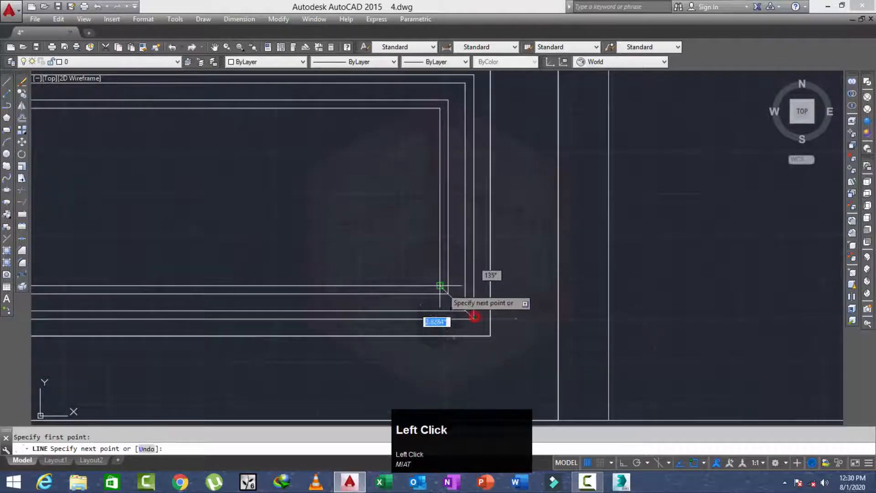
right_click(441, 287)
left_click(470, 289)
scroll(409, 241, "down", 3)
scroll(430, 211, "up", 3)
key("space")
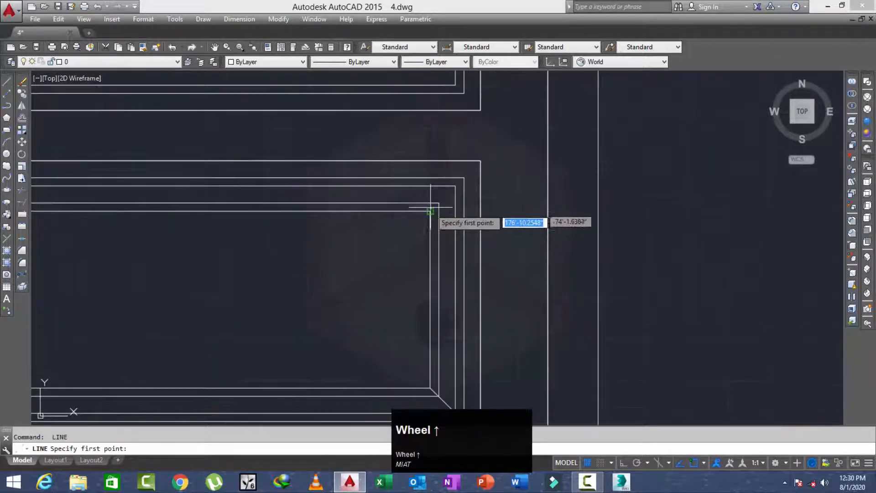
right_click(463, 181)
left_click(467, 187)
Draw diagonal mitre lines across the moulding outlines at the two lower corners of the middle door panel
scroll(456, 197, "down", 5)
middle_click_drag(454, 198, 441, 254)
scroll(447, 228, "up", 7)
key("space")
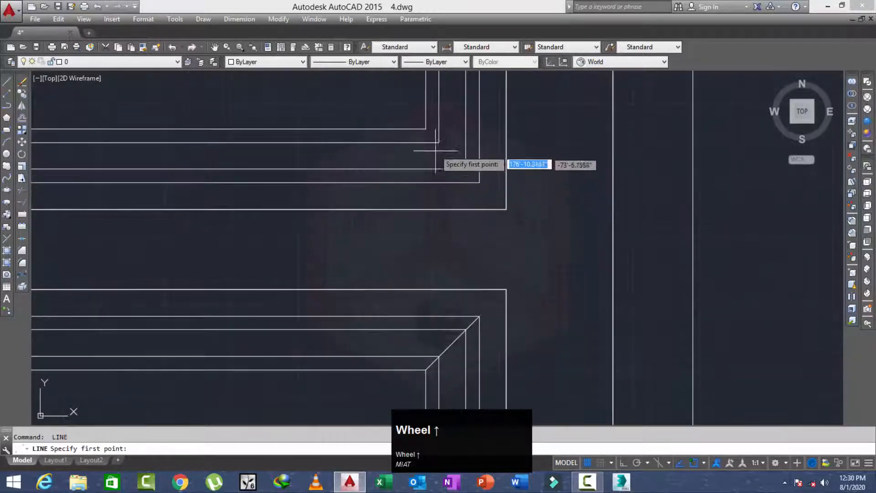
right_click(480, 182)
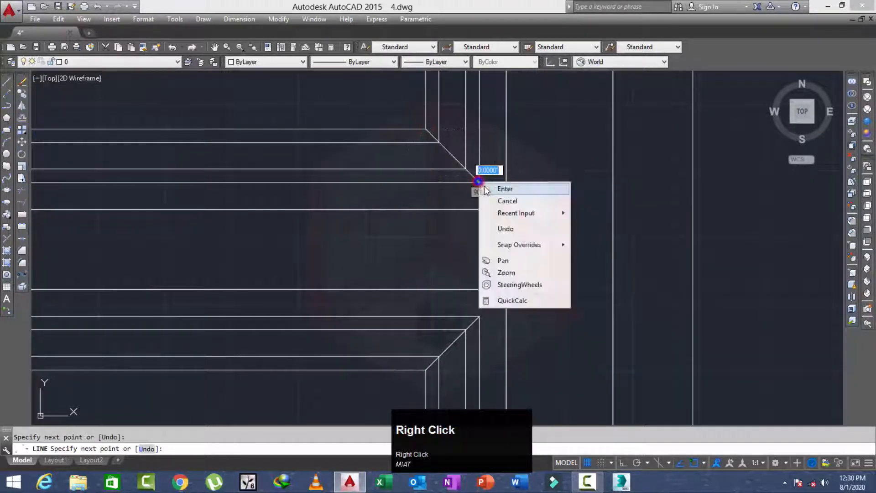
left_click(485, 188)
scroll(486, 190, "down", 5)
scroll(339, 192, "up", 6)
key("space")
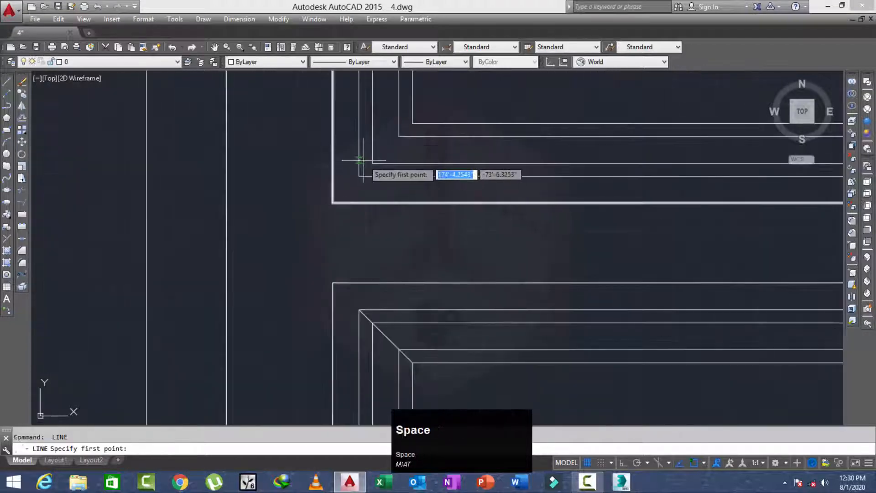
left_click(413, 123)
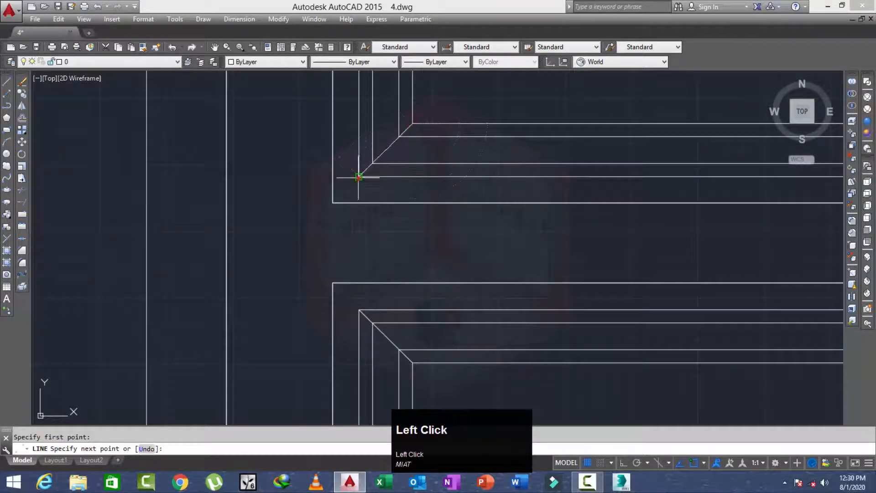
right_click(359, 176)
left_click(383, 186)
Draw diagonal mitre lines across the moulding outlines at the two upper corners of the middle door panel
scroll(384, 162, "down", 4)
scroll(329, 174, "up", 6)
key("space")
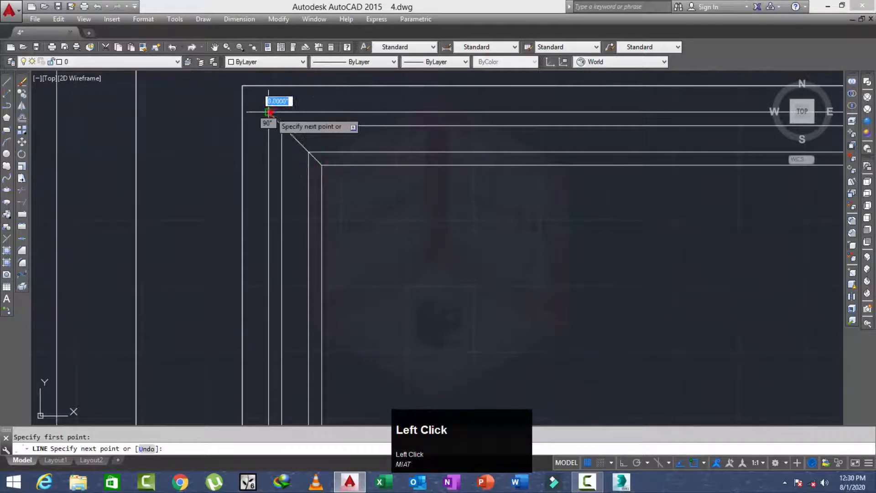
left_click(297, 119)
scroll(409, 190, "down", 4)
scroll(302, 183, "up", 6)
key("space")
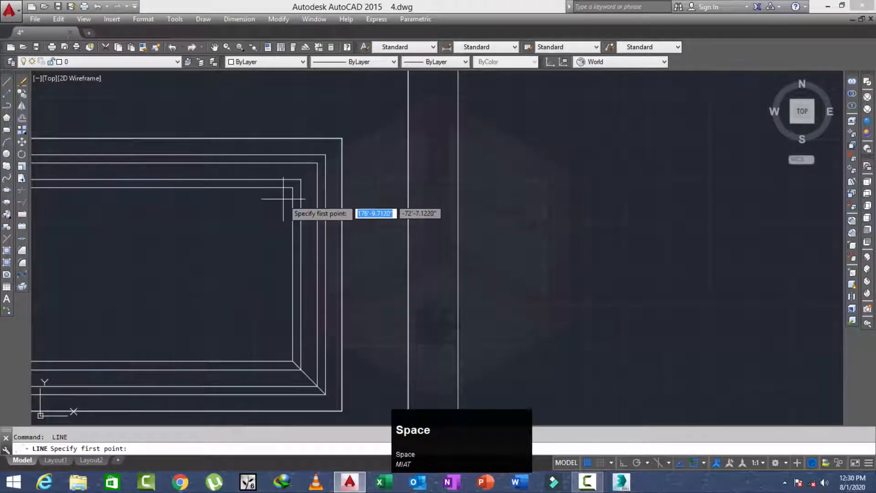
left_click(292, 188)
right_click(326, 155)
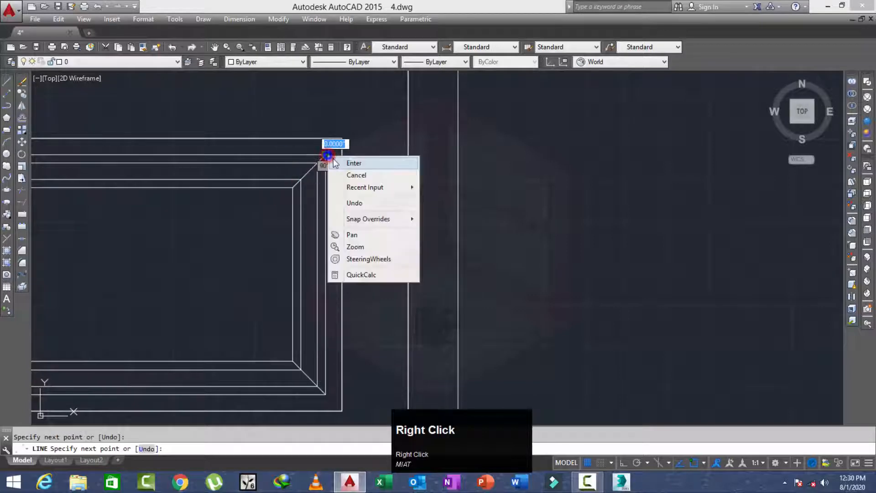
left_click(352, 163)
Draw diagonal mitre lines across the moulding outlines at both lower corners of the upper right door panel
scroll(333, 156, "down", 4)
middle_click_drag(327, 150, 349, 161)
scroll(349, 161, "up", 5)
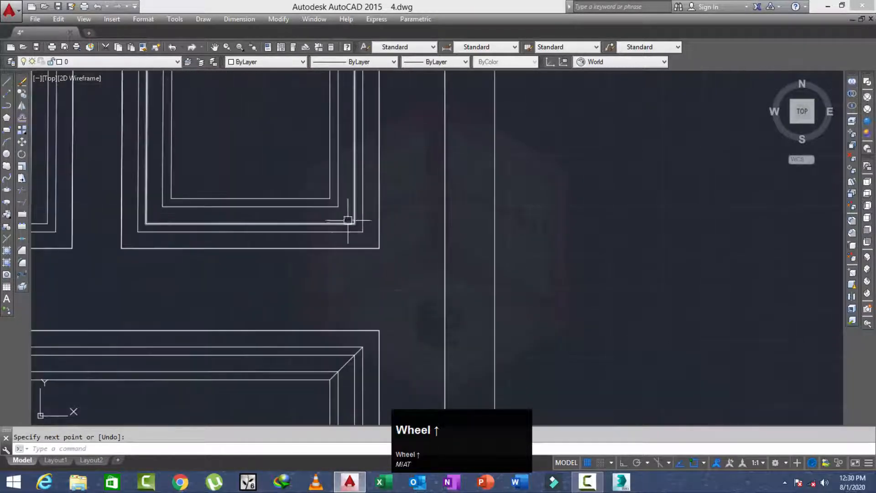
key("space")
left_click(322, 194)
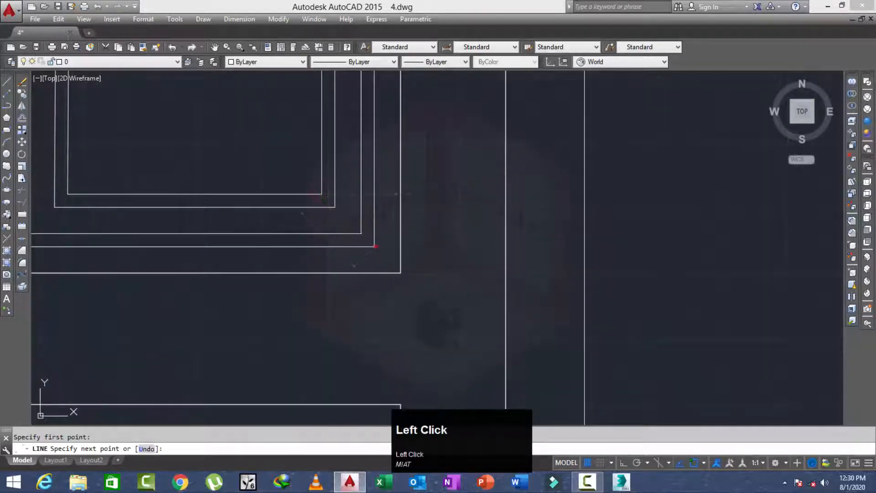
right_click(375, 246)
left_click(401, 254)
scroll(289, 249, "down", 3)
scroll(300, 235, "up", 4)
key("space")
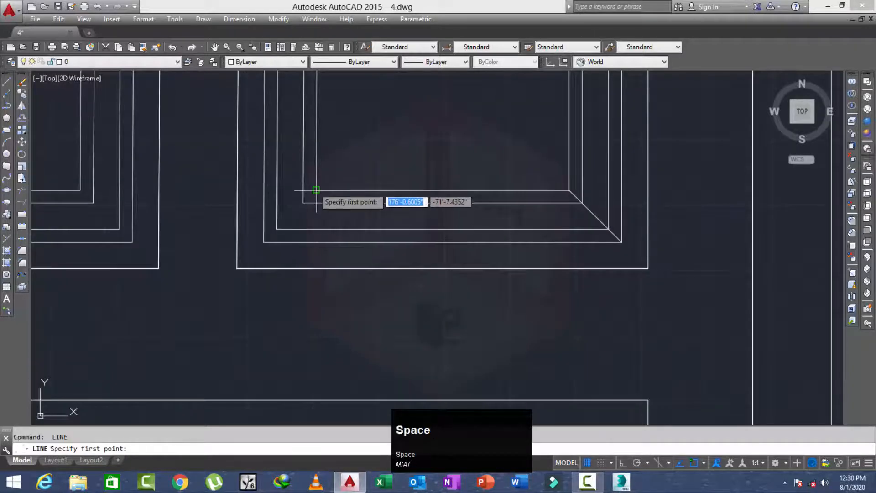
left_click(316, 190)
right_click(266, 243)
left_click(292, 251)
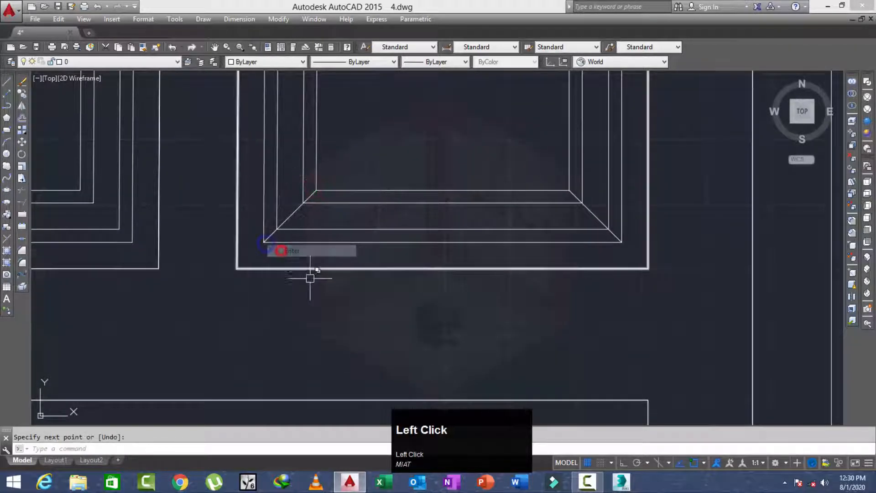
Draw diagonal mitre lines across the moulding outlines at both lower corners of the upper left door panel
middle_click_drag(225, 279, 511, 307)
scroll(343, 227, "up", 2)
key("space")
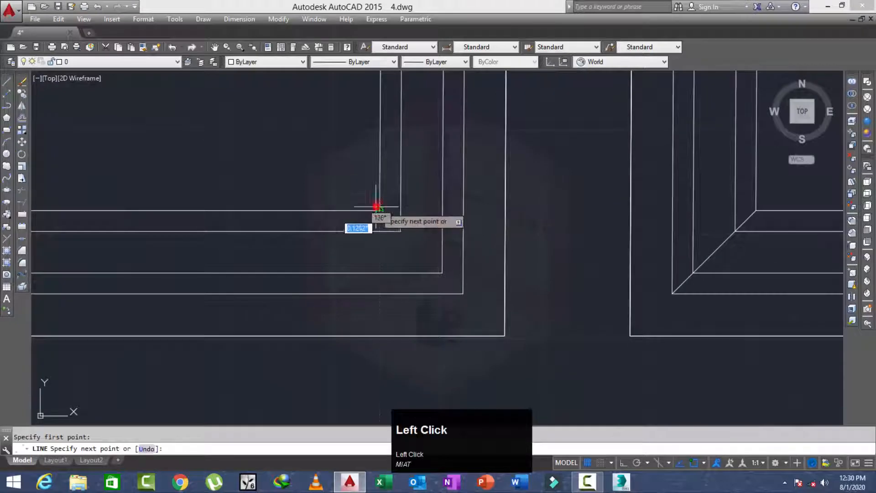
left_click(472, 301)
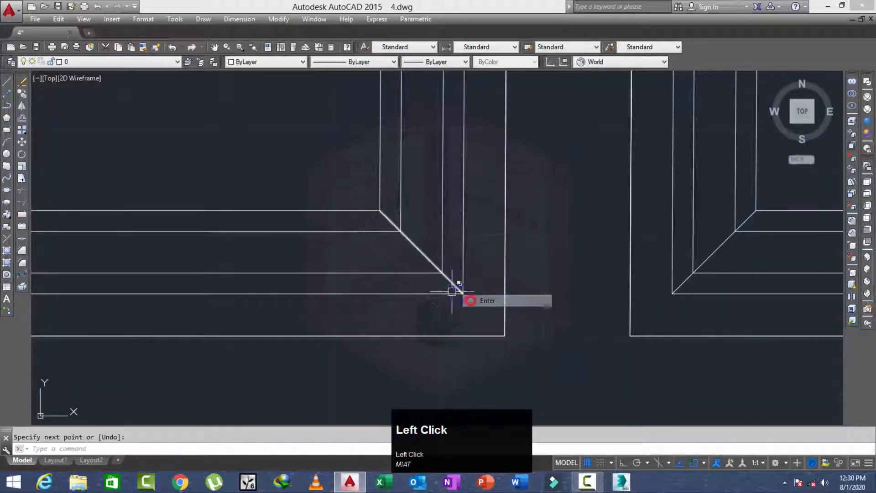
scroll(454, 291, "down", 3)
middle_click_drag(326, 285, 356, 276)
scroll(349, 275, "up", 2)
key("space")
left_click(407, 245)
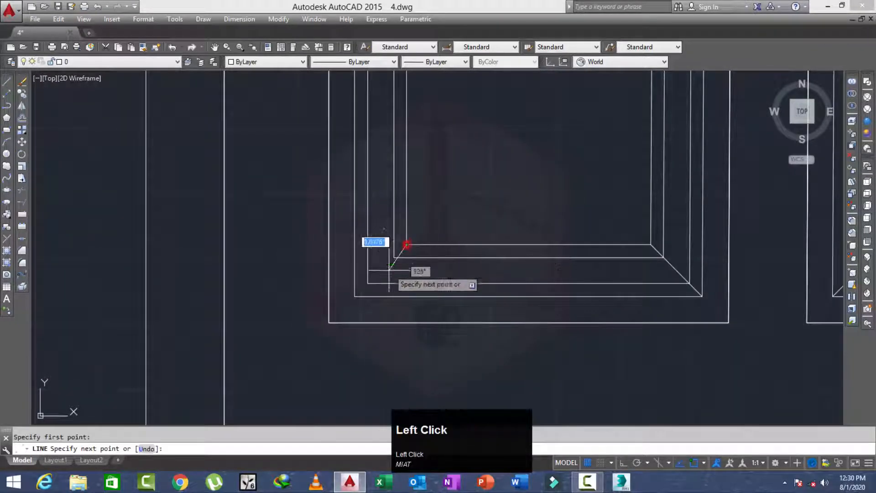
right_click(356, 296)
left_click(382, 301)
Draw diagonal mitre lines across the moulding outlines at both upper corners of the upper left door panel
scroll(385, 247, "down", 3)
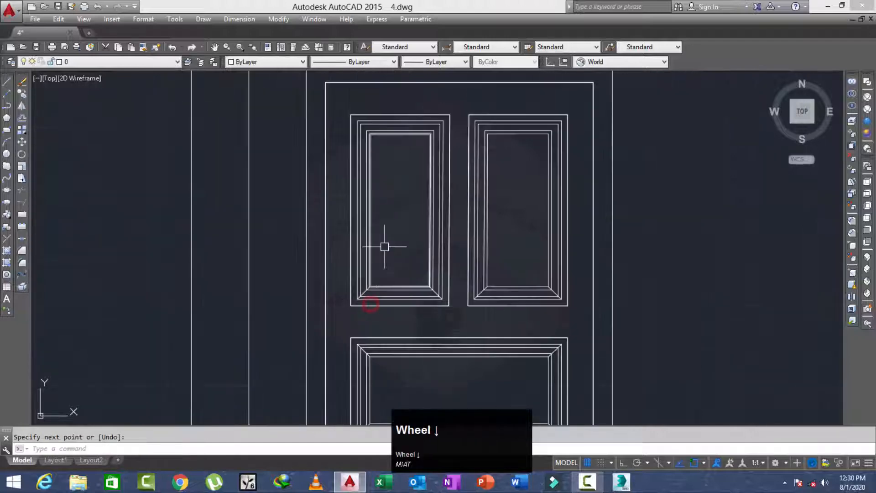
scroll(364, 180, "up", 4)
left_click(361, 135)
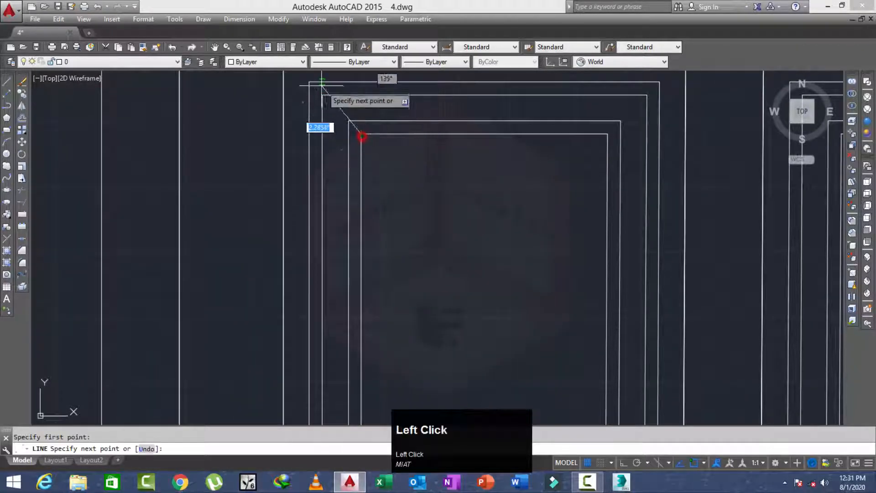
right_click(309, 82)
left_click(335, 90)
scroll(376, 152, "down", 3)
scroll(352, 190, "up", 2)
key("space")
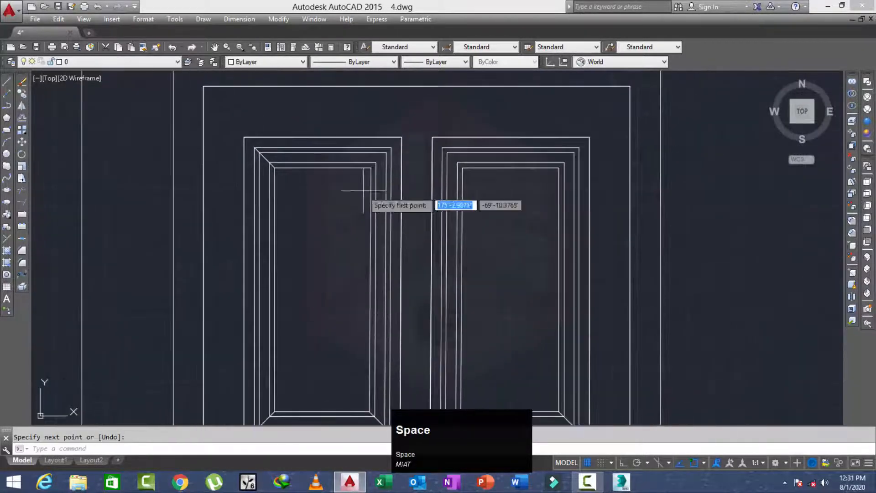
scroll(372, 159, "up", 2)
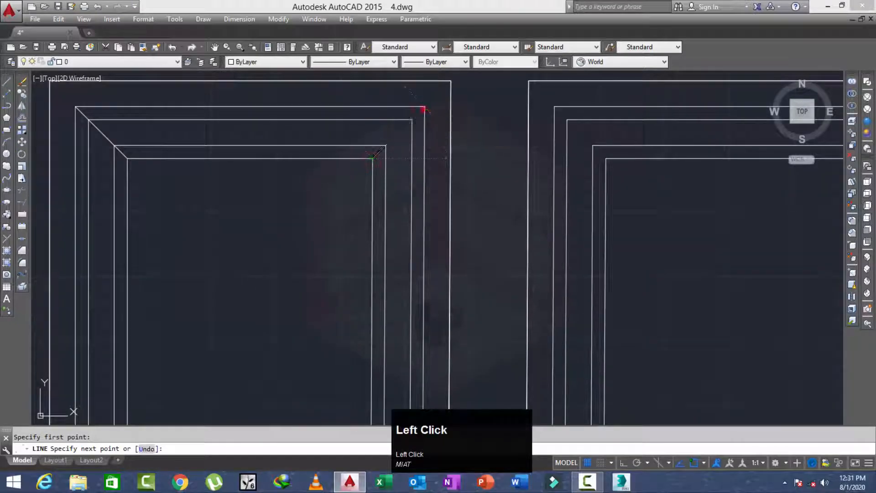
right_click(423, 111)
left_click(428, 119)
Draw diagonal mitre lines across the moulding outlines at both upper corners of the upper right door panel
scroll(419, 131, "down", 3)
middle_click(411, 141)
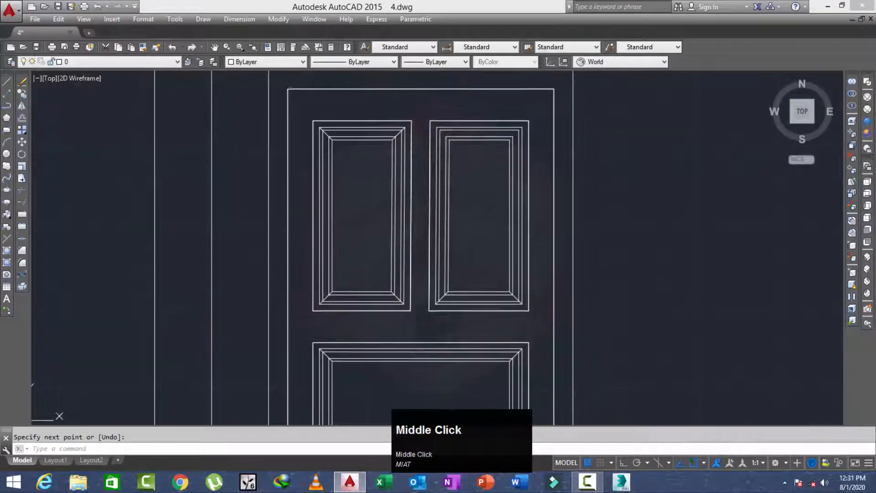
scroll(446, 137, "up", 3)
key("space")
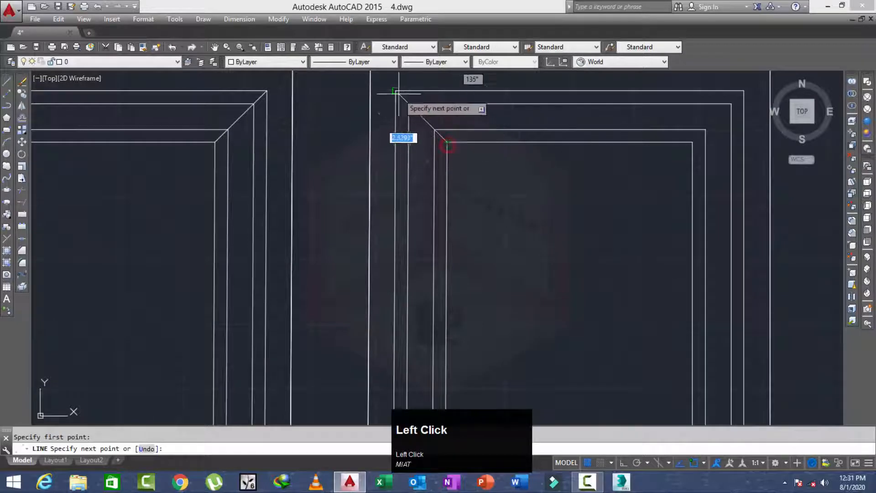
left_click(398, 93)
key("space")
key("space")
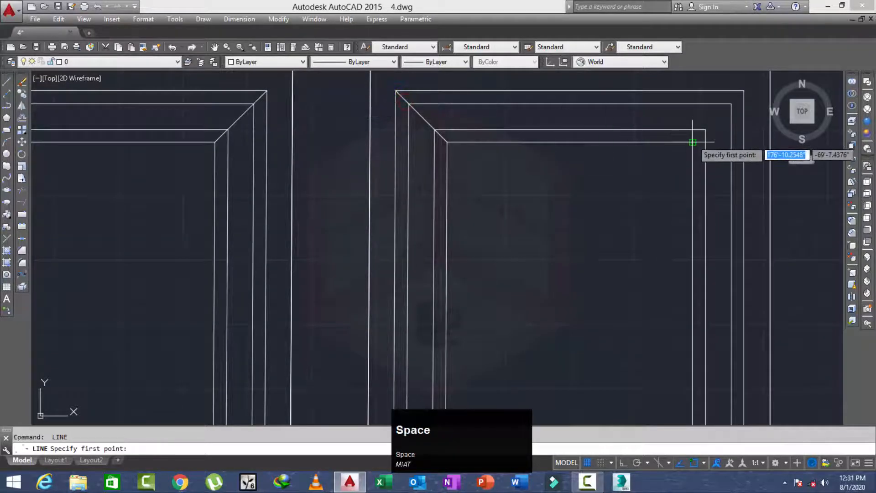
left_click(693, 142)
left_click(745, 90)
right_click(745, 91)
left_click(758, 99)
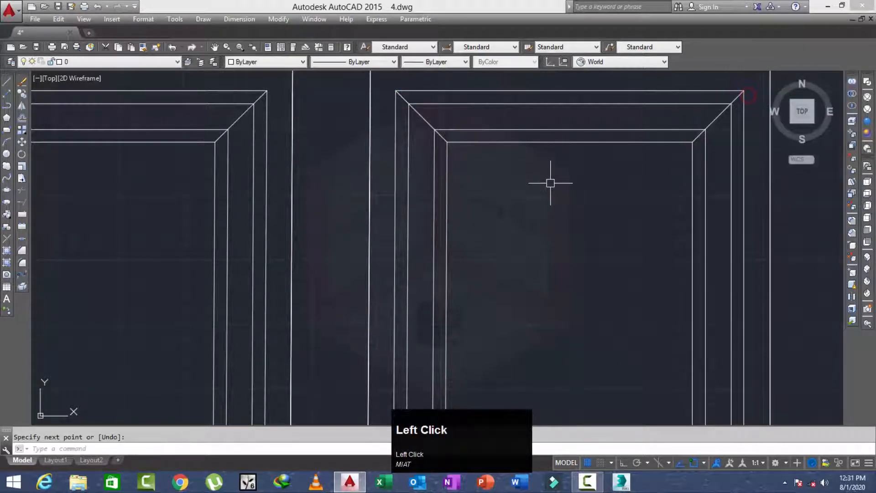
Trim the mitre lines between the inner and outer moulding pairs at the upper corners of both upper door panels
key("space")
scroll(679, 163, "up", 2)
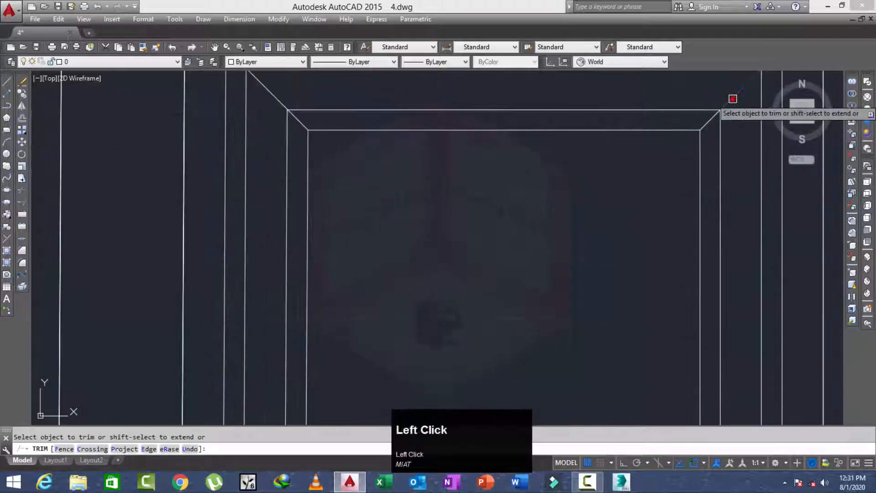
scroll(367, 167, "down", 2)
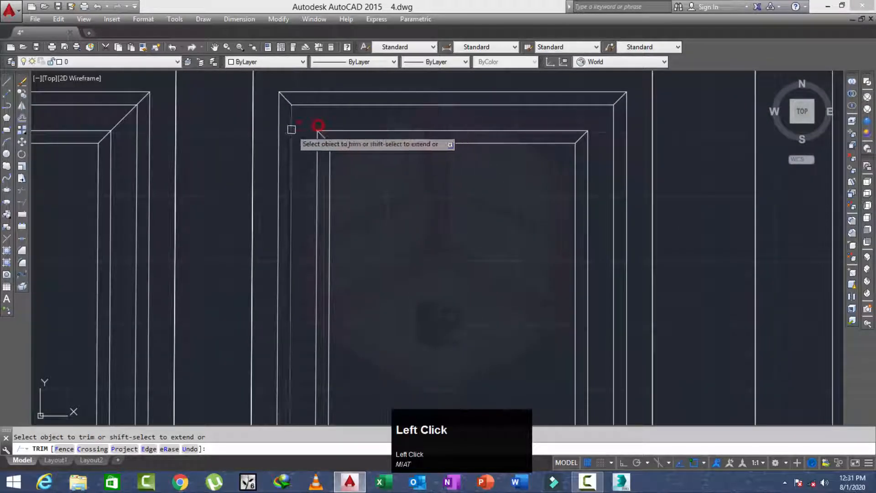
scroll(233, 129, "down", 2)
middle_click_drag(217, 163, 523, 181)
scroll(318, 157, "up", 2)
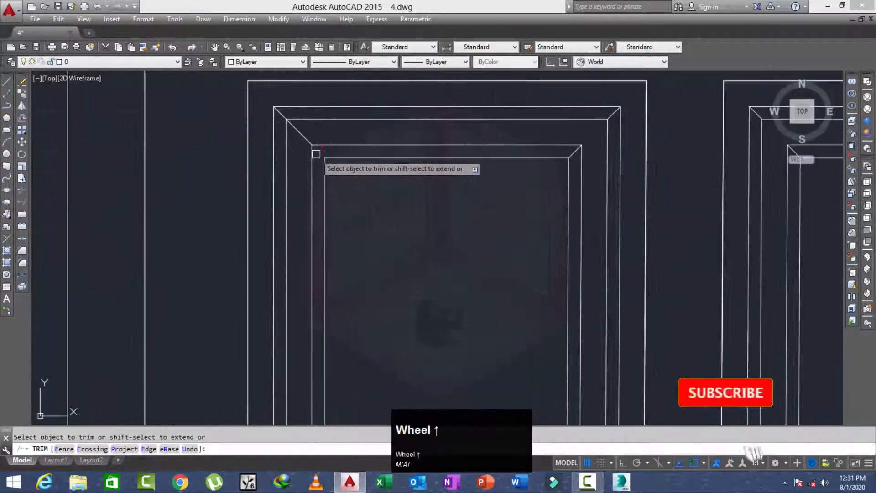
left_click(303, 137)
Trim the mitre lines between the inner and outer moulding pairs at the lower corners of both upper door panels
scroll(224, 143, "down", 4)
middle_click_drag(285, 190, 239, 83)
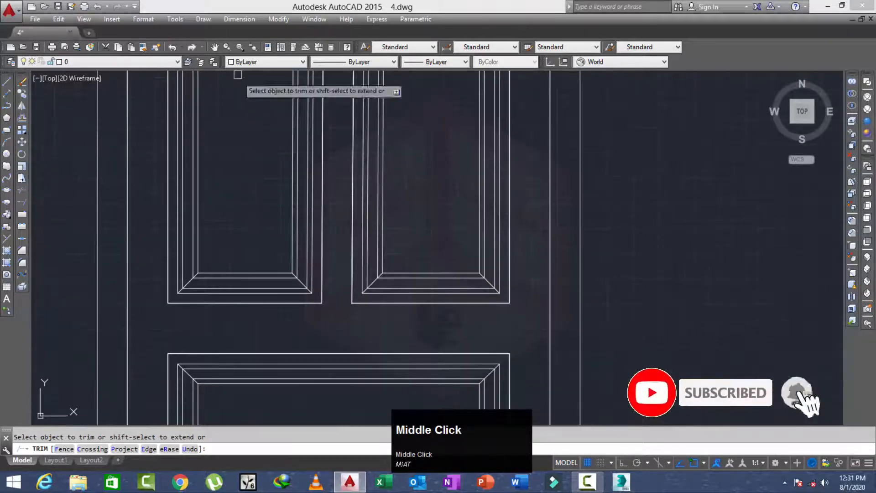
scroll(188, 288, "up", 3)
left_click(190, 275)
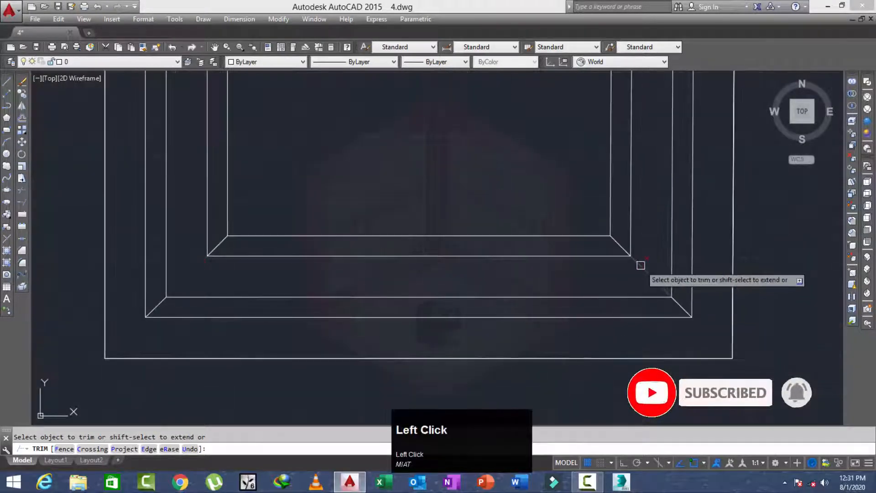
left_click(639, 264)
scroll(409, 285, "down", 5)
middle_click_drag(586, 321, 576, 322)
scroll(518, 294, "up", 3)
left_click(514, 278)
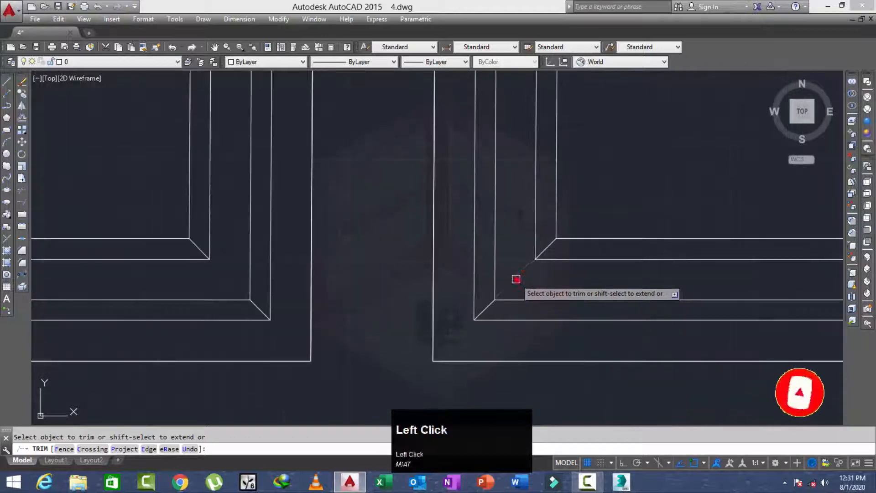
scroll(597, 289, "down", 3)
scroll(656, 276, "up", 3)
left_click(633, 276)
Trim the mitre lines between the moulding pairs at the two right-hand corners of the middle door panel
scroll(501, 295, "down", 4)
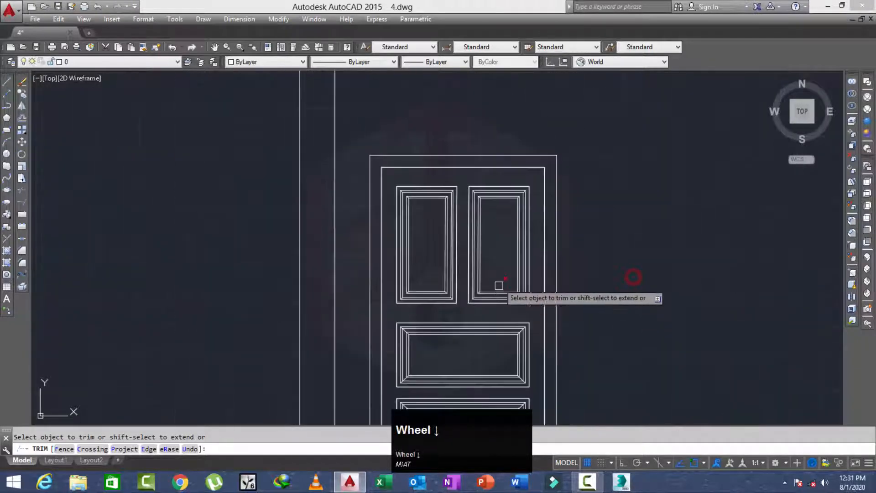
scroll(507, 229, "up", 1)
middle_click_drag(493, 254, 474, 94)
scroll(511, 237, "up", 2)
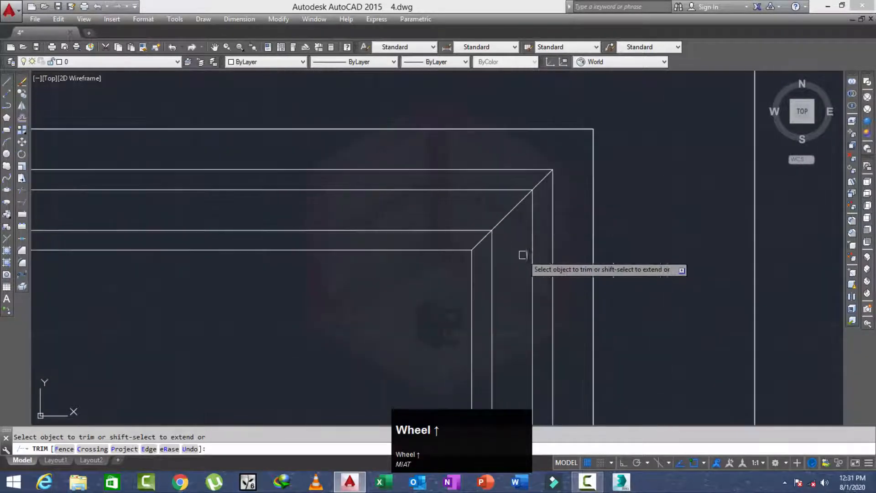
left_click(508, 215)
scroll(501, 258, "down", 2)
middle_click_drag(501, 259, 530, 321)
scroll(530, 320, "up", 2)
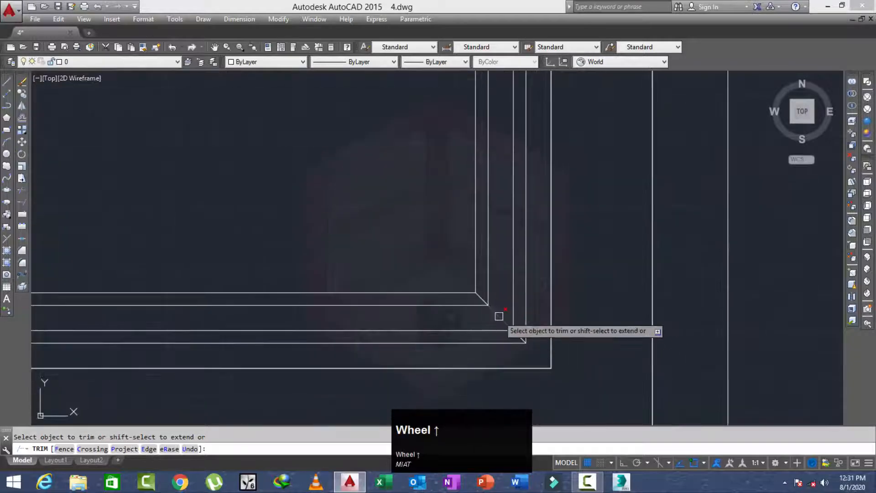
left_click(498, 315)
Trim the mitre lines between the moulding pairs at the two left-hand corners of the middle door panel
scroll(391, 239, "down", 2)
middle_click_drag(391, 239, 485, 272)
scroll(281, 290, "up", 3)
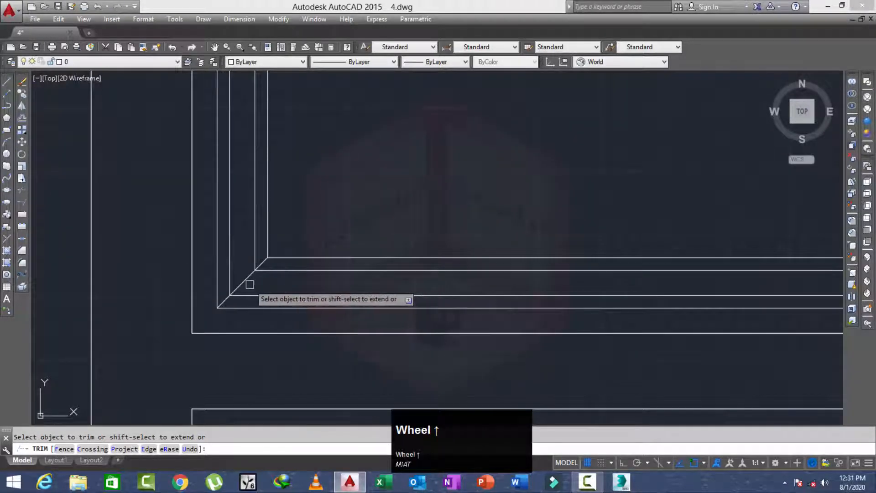
scroll(250, 284, "down", 3)
middle_click_drag(239, 283, 245, 196)
scroll(246, 226, "up", 2)
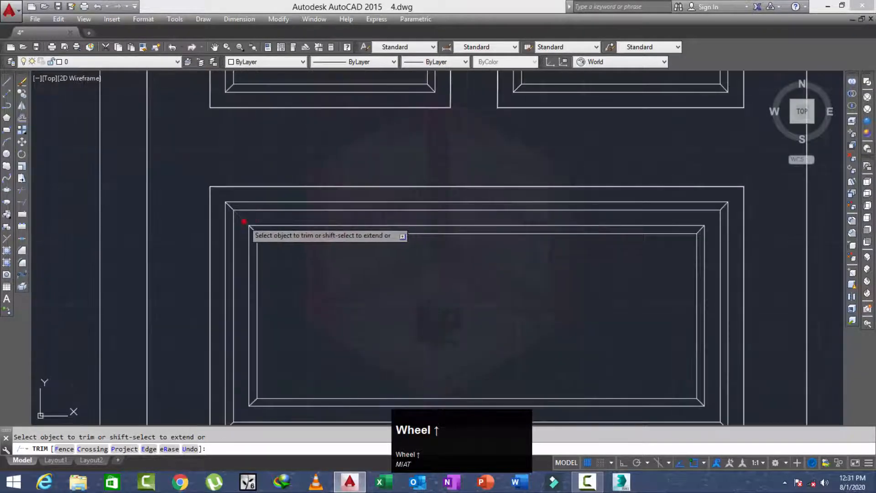
Trim the mitre lines between the inner and outer moulding pairs at all four corners of the lowest door panel
scroll(246, 224, "down", 2)
middle_click_drag(260, 233, 256, 286)
scroll(239, 228, "up", 4)
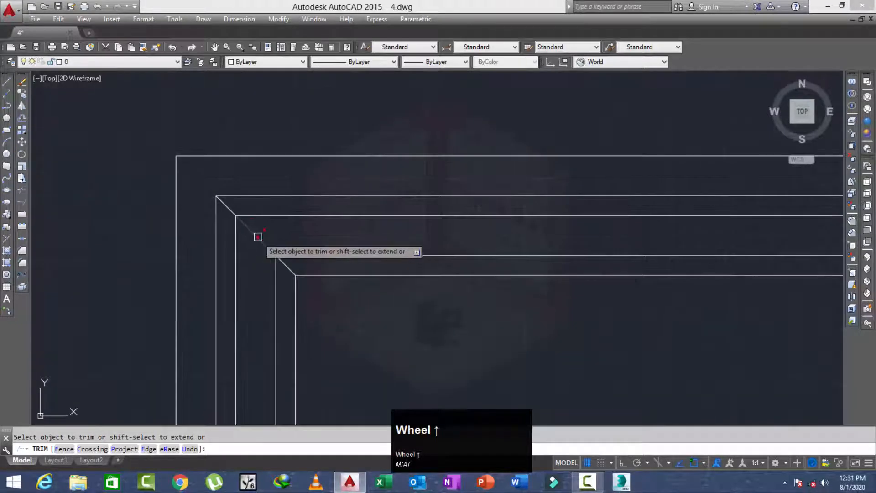
left_click(258, 237)
scroll(233, 224, "down", 2)
scroll(680, 235, "up", 1)
left_click(703, 225)
scroll(518, 218, "down", 3)
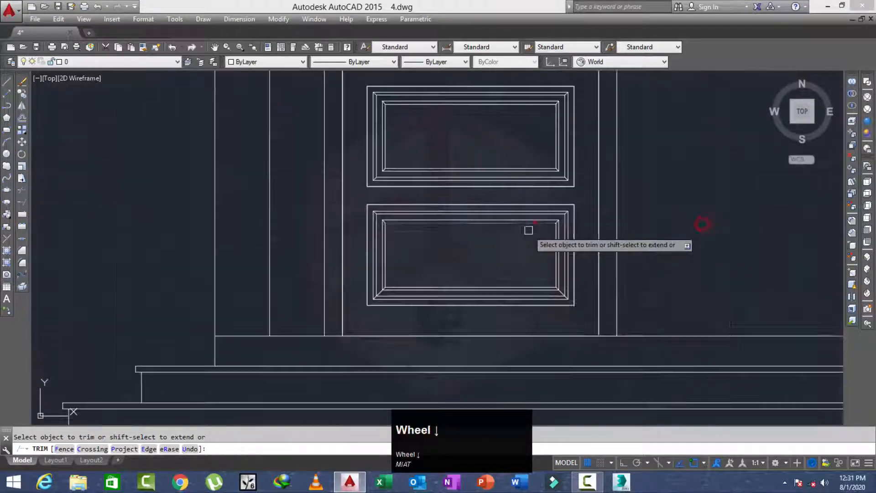
scroll(563, 306, "up", 2)
scroll(572, 268, "up", 1)
left_click(579, 257)
scroll(329, 260, "down", 1)
middle_click_drag(121, 266, 177, 283)
scroll(176, 269, "up", 2)
scroll(219, 284, "down", 3)
key("Escape")
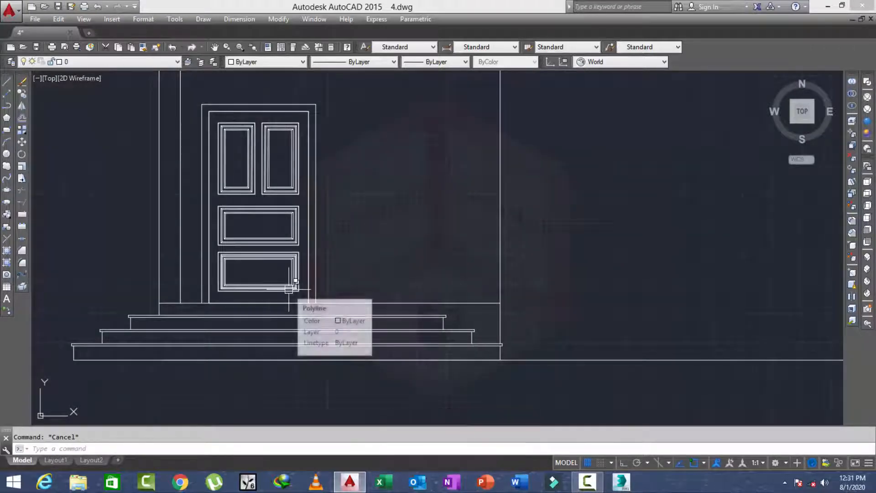
Copy the complete door from its upper left frame corner to the right doorway of the front elevation
type("co")
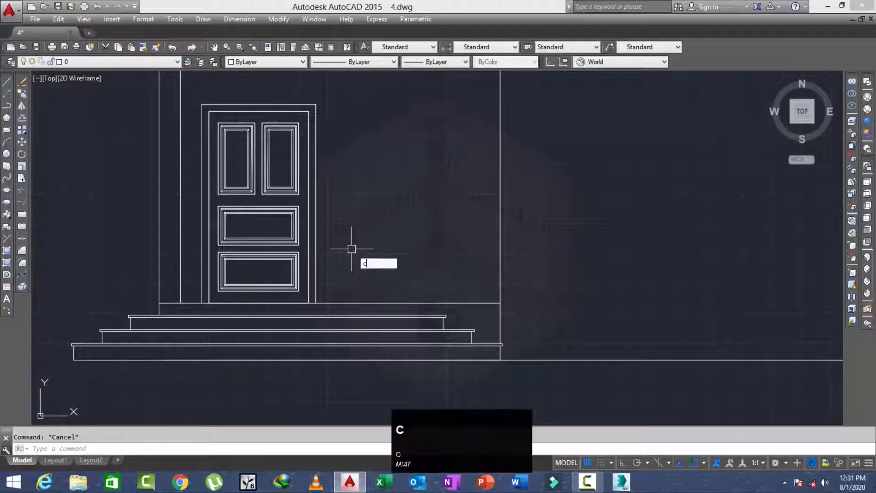
key("space")
left_click(355, 98)
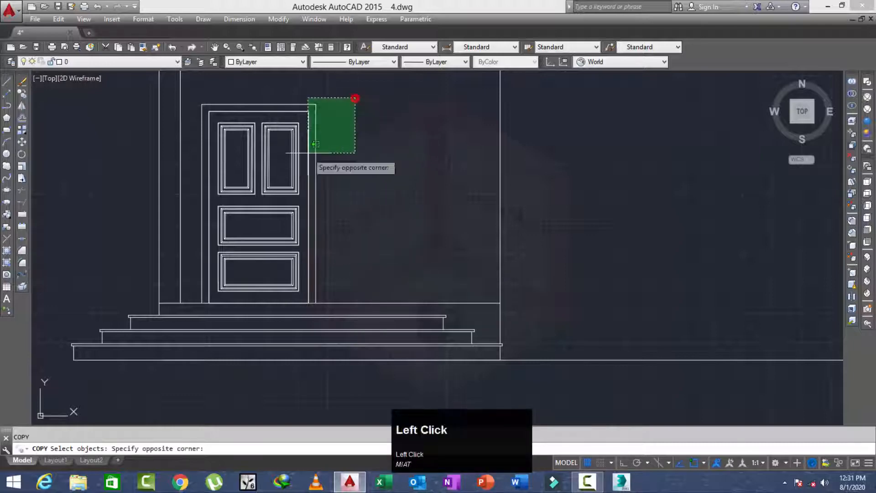
left_click(199, 301)
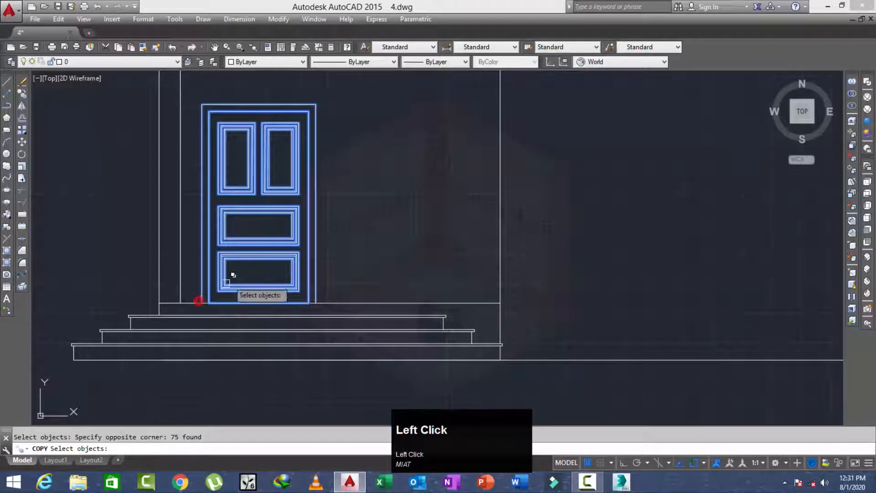
left_click(202, 104)
scroll(204, 191, "down", 7)
middle_click_drag(93, 214, 355, 243)
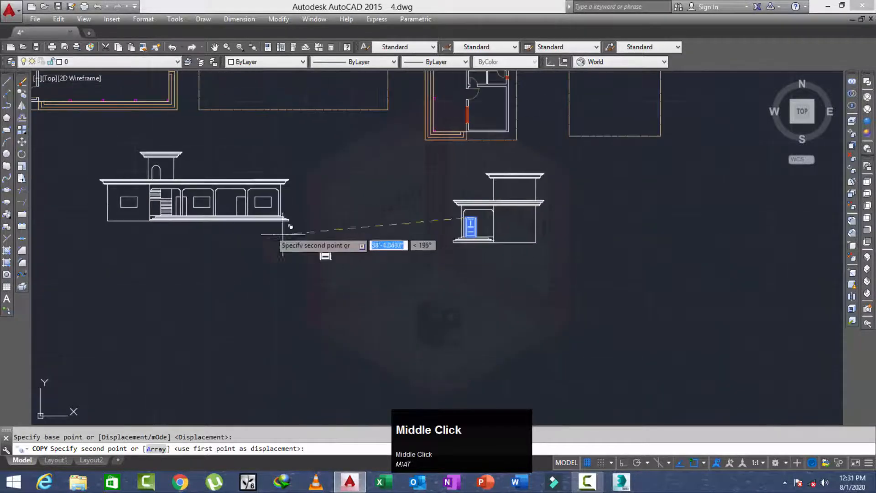
scroll(238, 205, "up", 5)
scroll(258, 212, "up", 4)
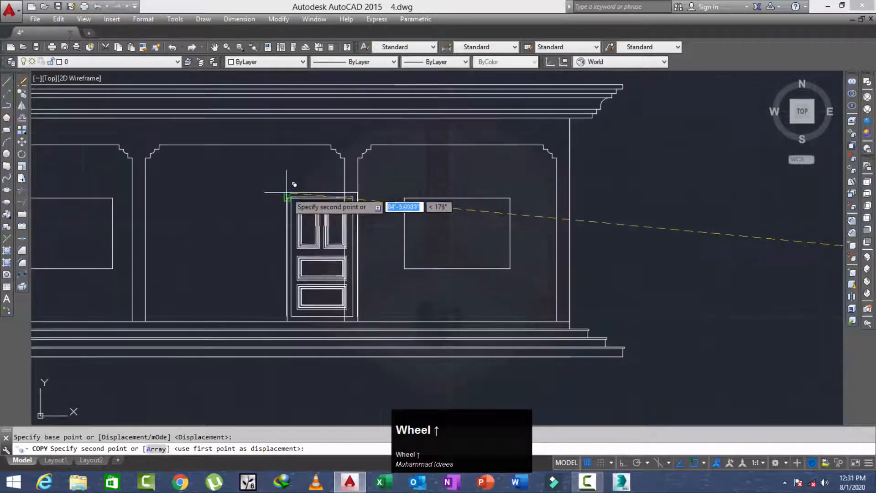
left_click(286, 198)
Place a second copy of the door in the doorway beside the stairs in the front elevation
scroll(377, 220, "down", 6)
middle_click_drag(366, 226, 368, 226)
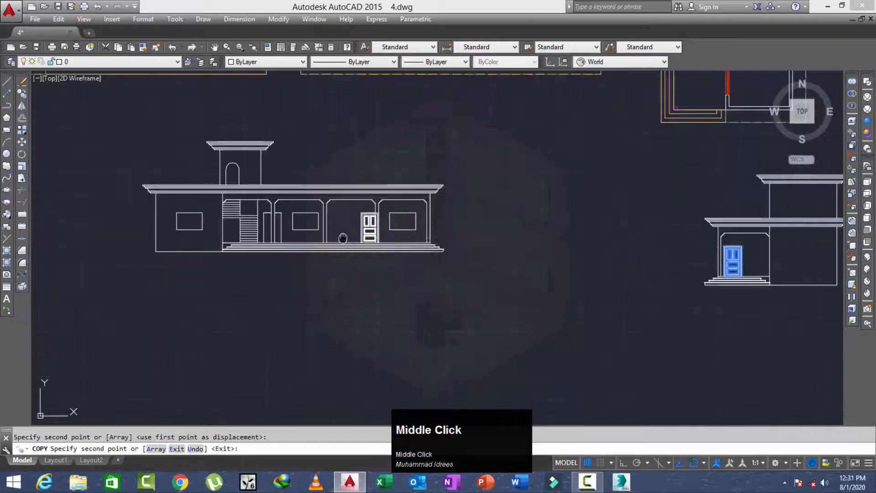
scroll(265, 215, "up", 6)
scroll(273, 214, "up", 3)
left_click(252, 199)
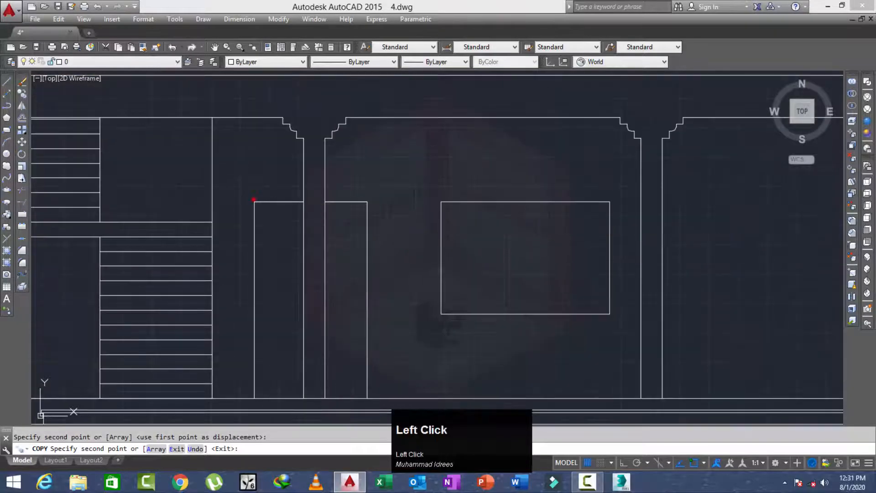
key("Escape")
middle_click(391, 241)
scroll(391, 241, "down", 3)
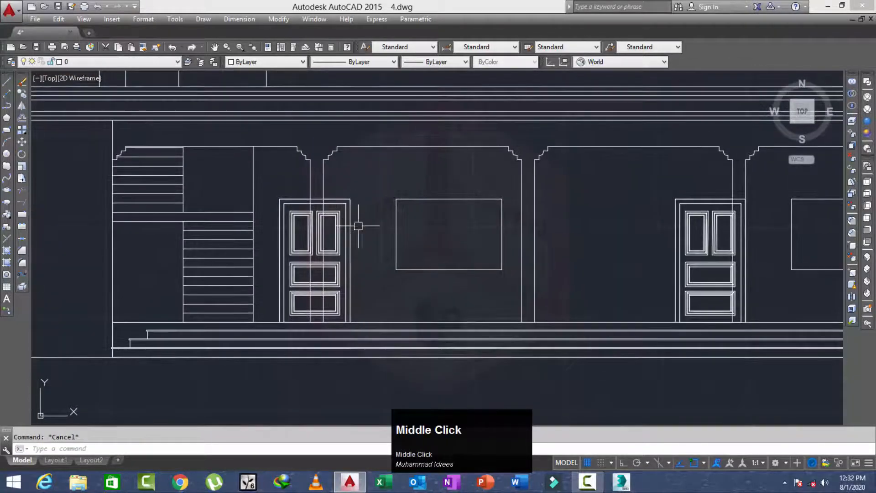
Trim the lines of the door beside the stairs that cross the column, using a crossing selection down the door
key("space")
scroll(335, 210, "up", 4)
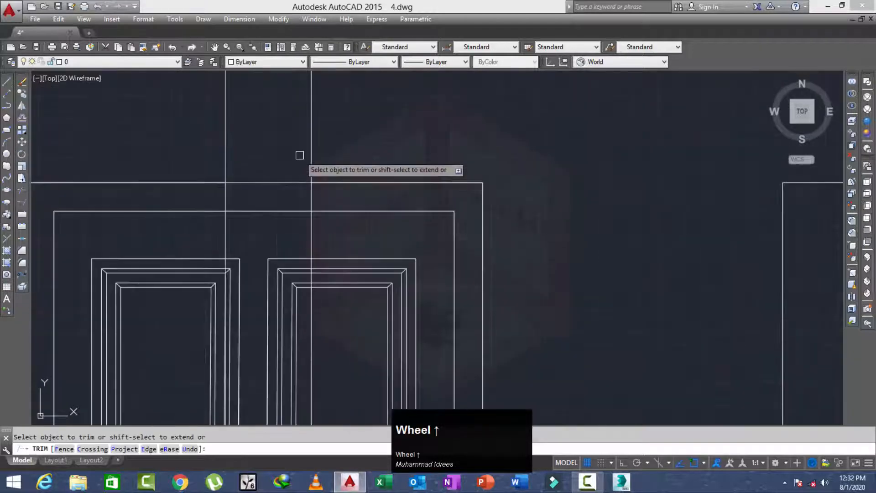
left_click(299, 155)
scroll(283, 256, "down", 2)
middle_click_drag(275, 317, 284, 182)
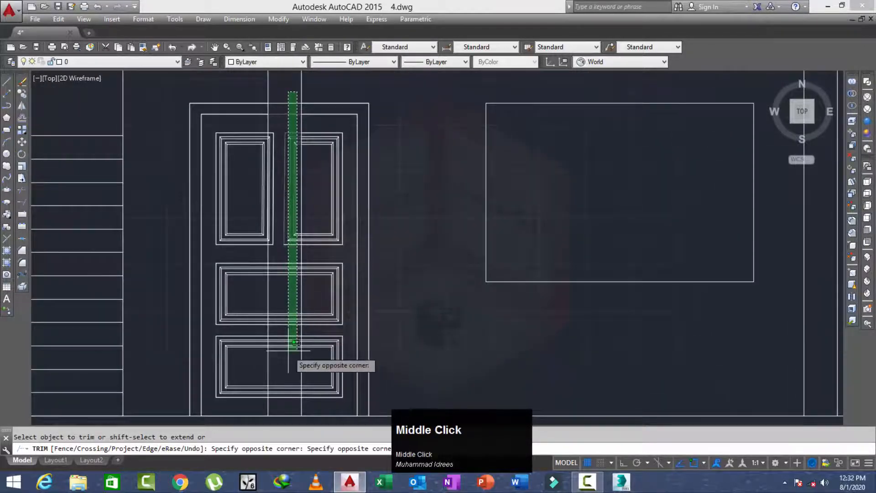
middle_click_drag(296, 342, 286, 282)
left_click(275, 304)
Trim the remaining upper panel lines between the column edges with a second crossing selection on the door beside the stairs
middle_click_drag(281, 236, 279, 342)
scroll(272, 127, "up", 7)
left_click(269, 146)
scroll(225, 313, "down", 3)
middle_click_drag(226, 313, 225, 176)
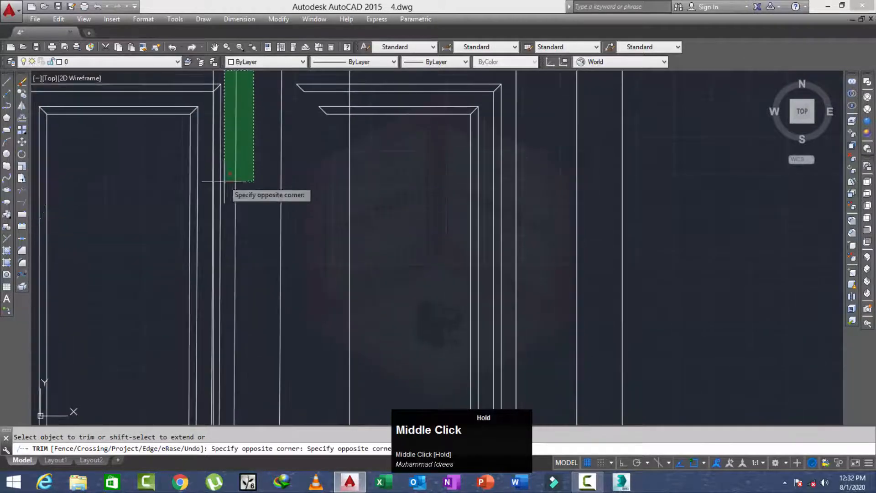
scroll(230, 302, "down", 2)
left_click(225, 339)
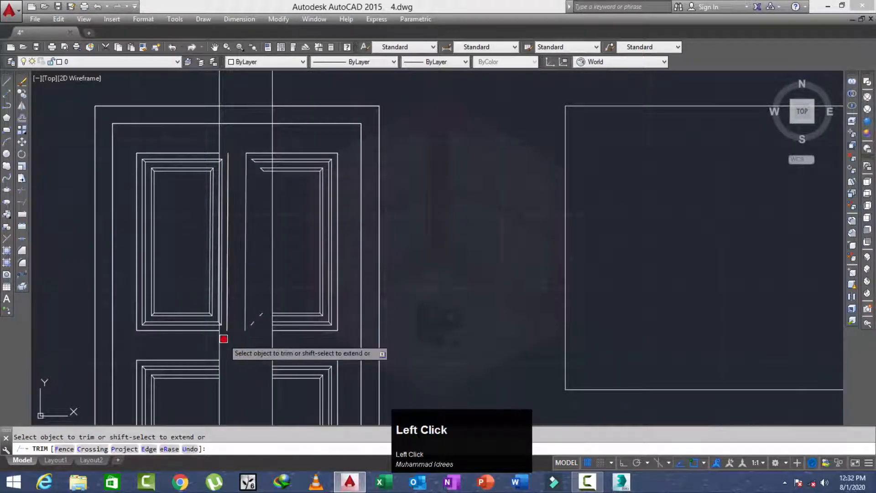
Trim the leftover moulding lines inside the column at the lower right corner of that door's upper left panel
scroll(221, 328, "up", 5)
left_click(191, 304)
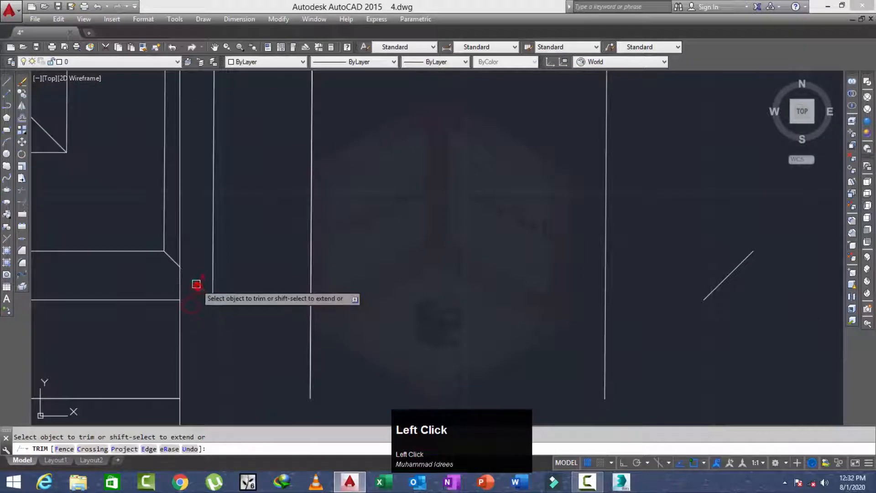
scroll(196, 283, "down", 2)
middle_click_drag(195, 280, 210, 231)
Trim the leftover moulding line inside the column at the upper right corner of that door's upper left panel
scroll(210, 231, "down", 2)
scroll(208, 227, "up", 3)
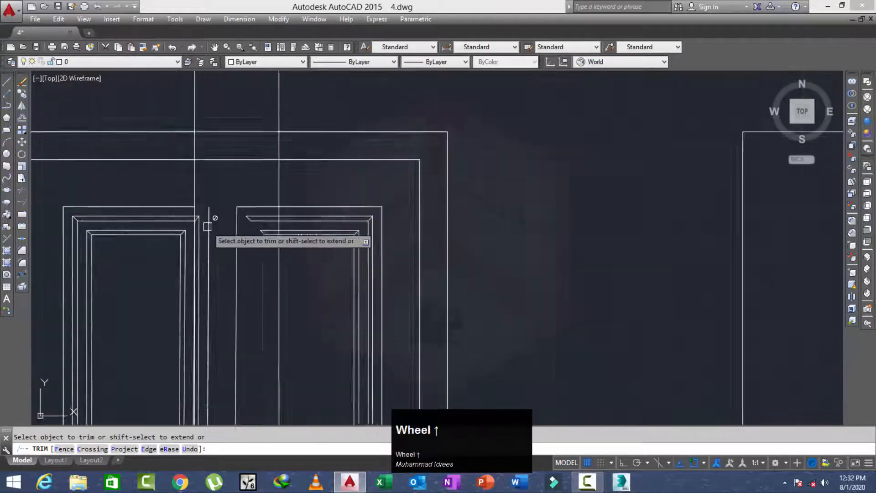
scroll(207, 226, "up", 3)
left_click(132, 147)
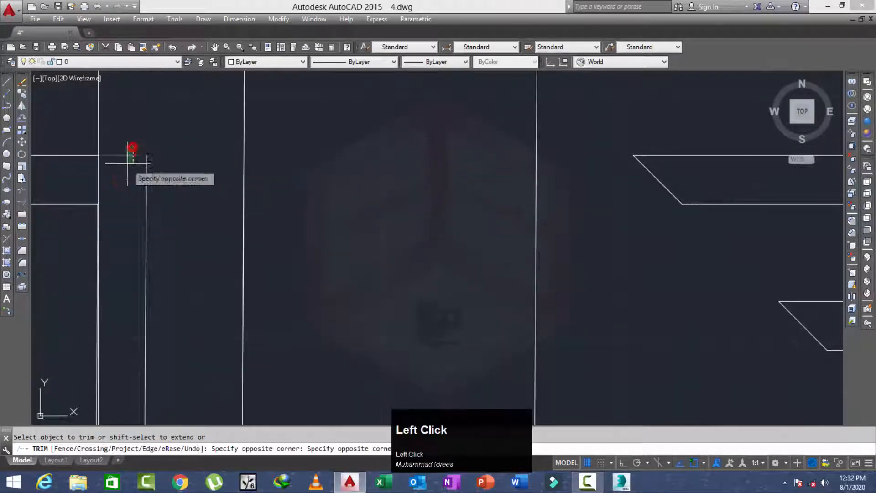
left_click(128, 166)
scroll(102, 207, "up", 6)
scroll(91, 112, "up", 2)
scroll(147, 208, "down", 5)
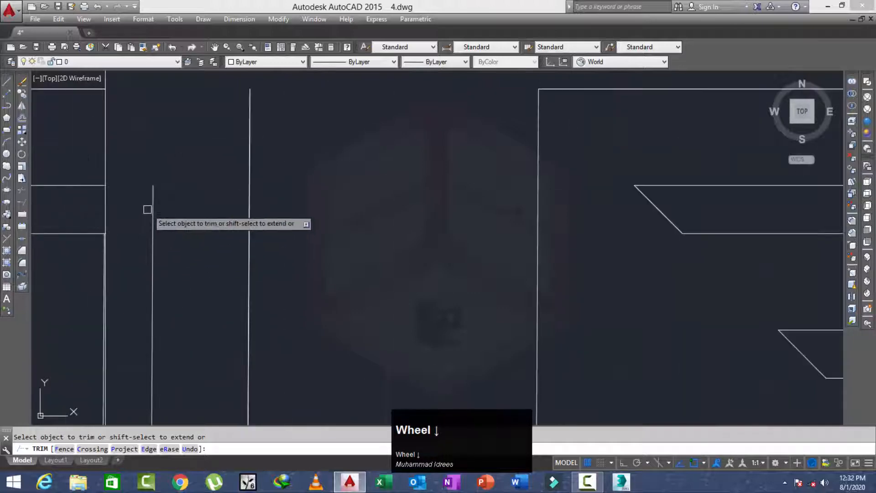
key("Escape")
scroll(377, 162, "down", 4)
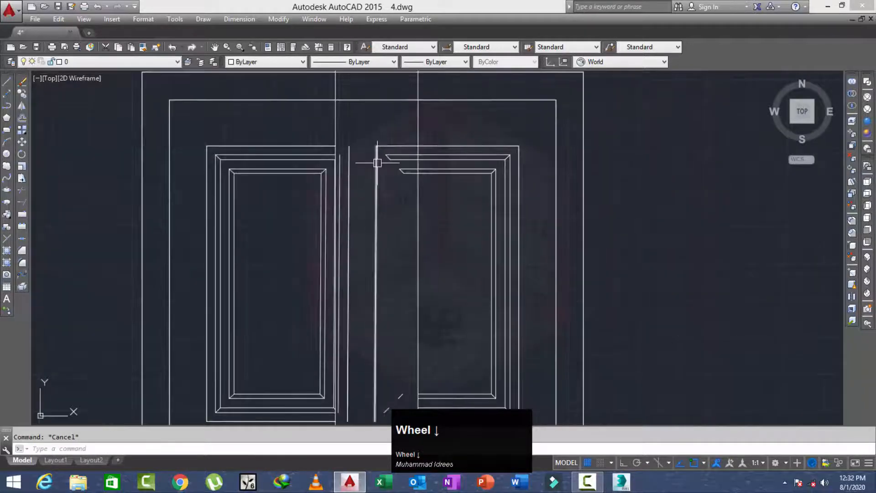
Trim the horizontal moulding lines of the stair-side door's upper right panel where they cross the column
type("tr")
key("space")
key("space")
scroll(412, 151, "up", 4)
left_click(410, 113)
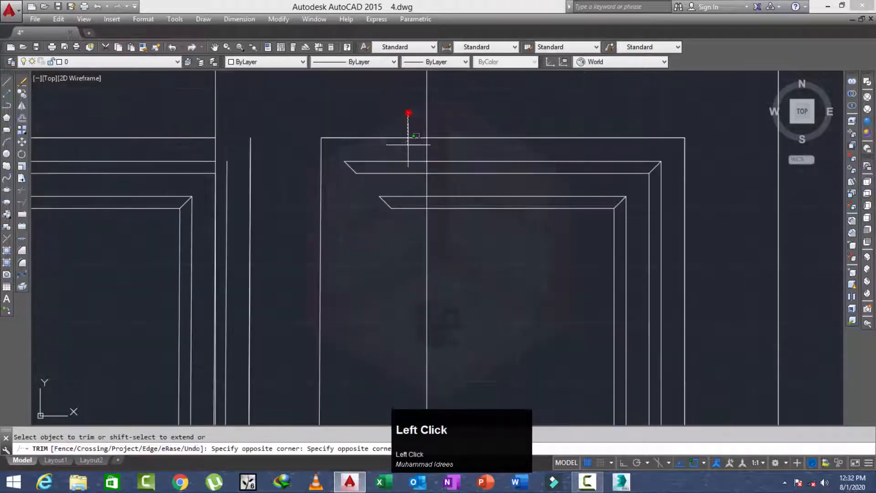
left_click(375, 259)
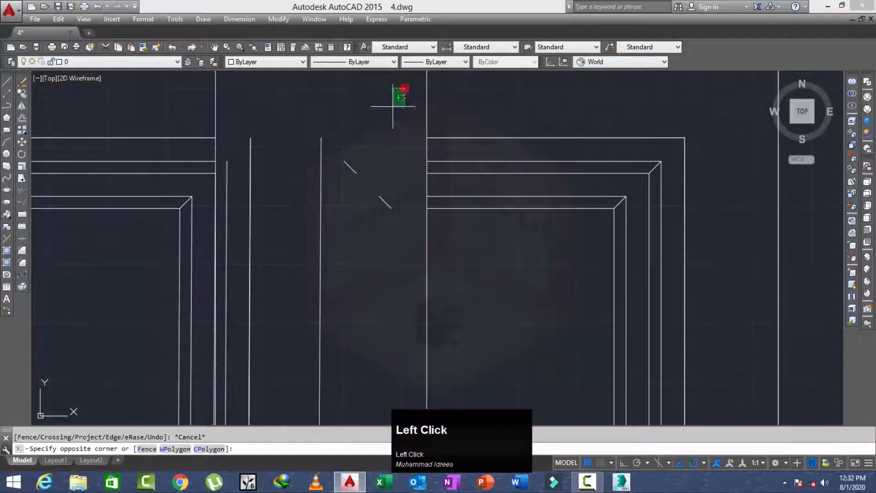
Erase the leftover vertical and mitre line pieces between the column edges at the upper panels of that door
scroll(293, 257, "down", 2)
middle_click_drag(297, 319, 296, 194)
scroll(297, 194, "down", 1)
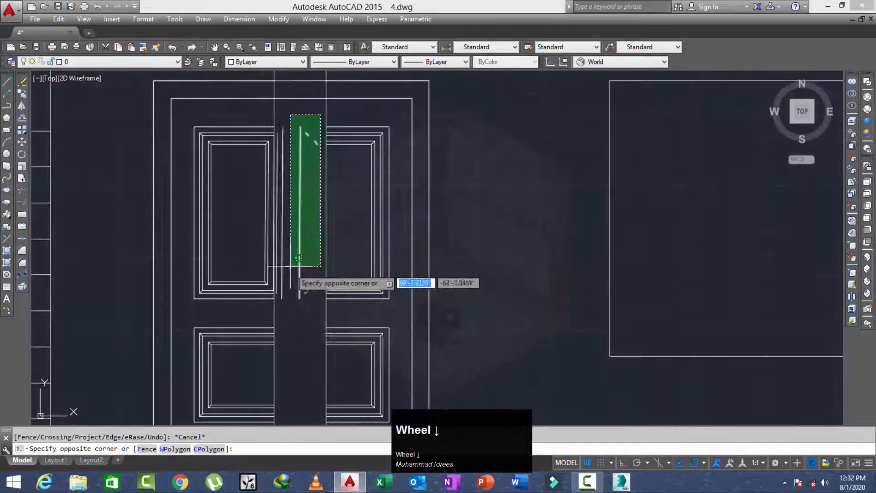
left_click(276, 315)
key("space")
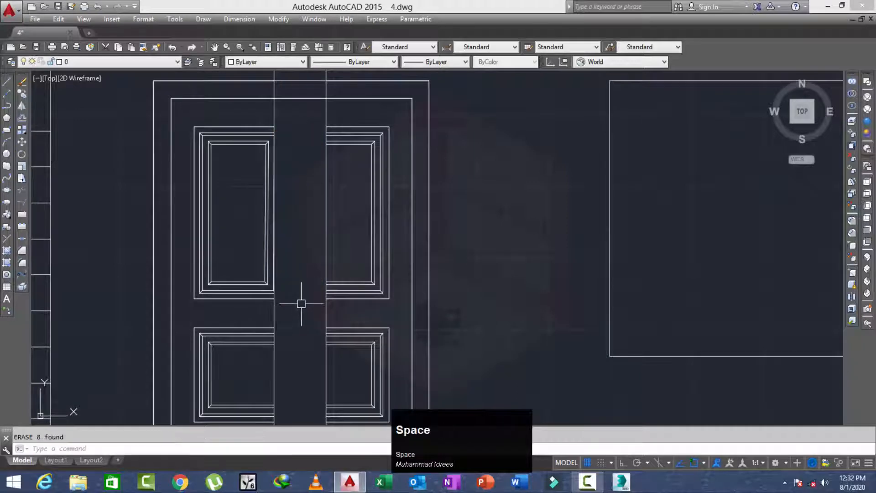
Trim the two top frame lines of the stair-side door between the column edges
middle_click_drag(299, 303, 297, 343)
scroll(303, 277, "down", 2)
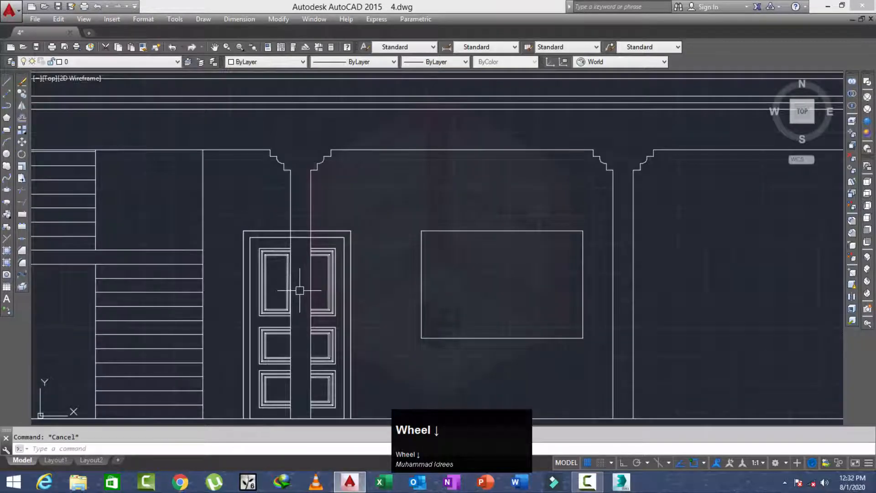
key("space")
key("space")
scroll(307, 232, "up", 1)
left_click(303, 206)
left_click(281, 257)
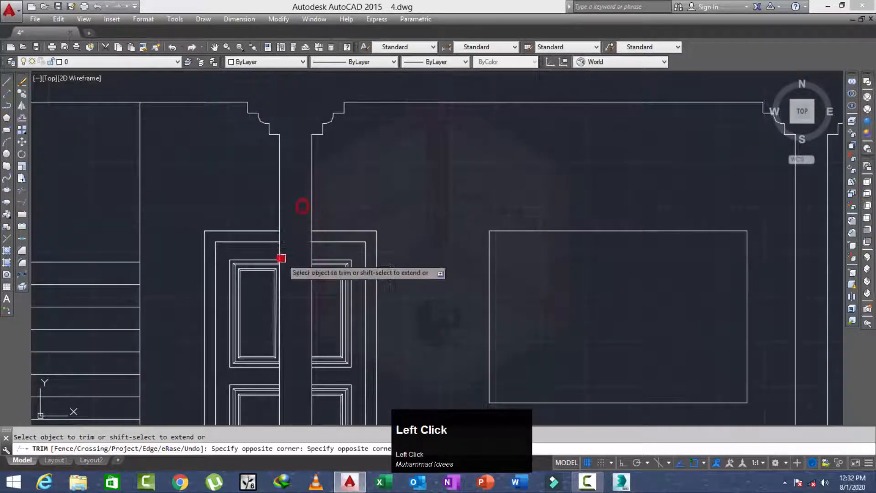
scroll(256, 189, "down", 3)
key("Escape")
Trim the top frame lines of the second doorway's door where they cross the column
middle_click_drag(265, 158, 270, 180)
scroll(415, 190, "up", 7)
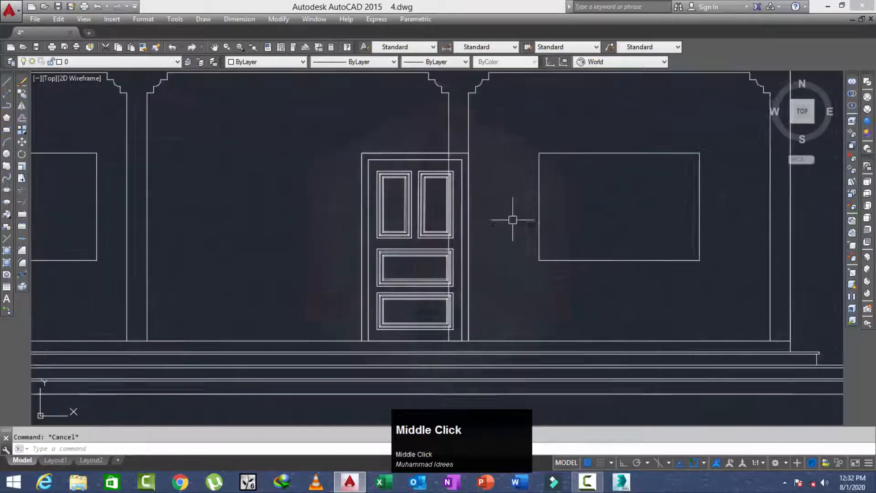
key("space")
key("space")
scroll(498, 133, "up", 4)
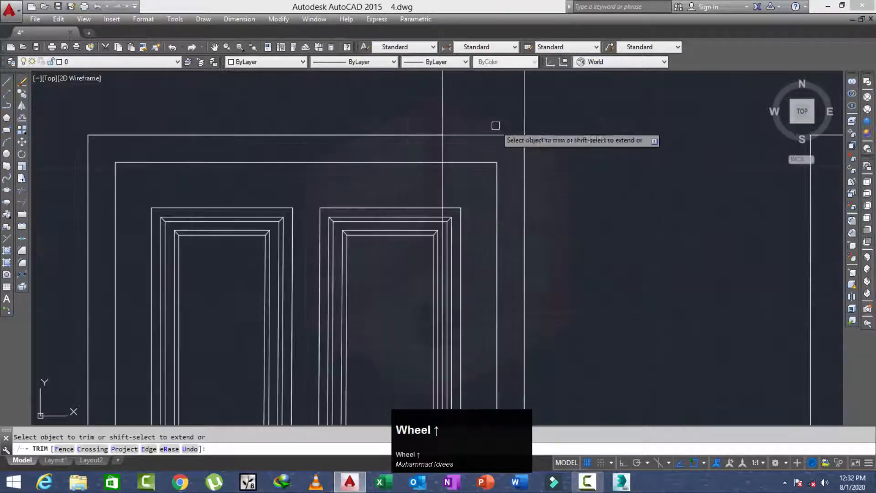
left_click(491, 100)
left_click(460, 239)
Trim the panel moulding lines crossing the column on the second door, using a crossing selection down the door
scroll(433, 259, "up", 4)
scroll(411, 257, "up", 4)
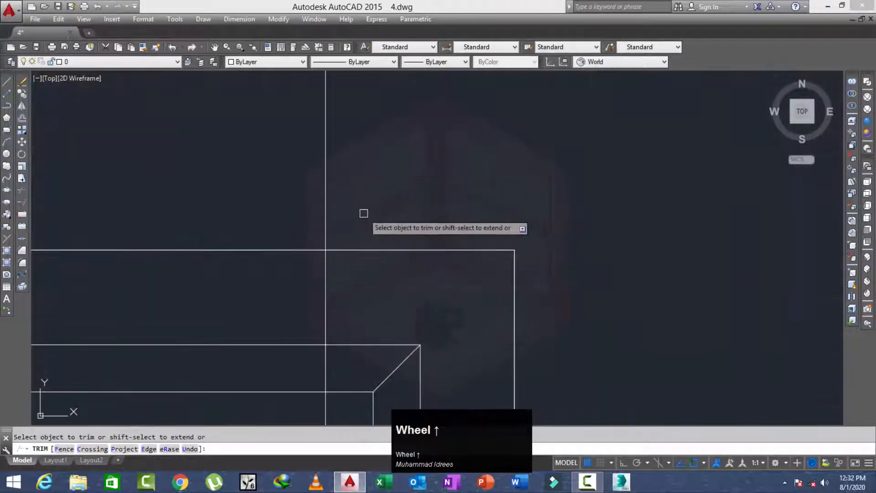
left_click(339, 208)
scroll(339, 269, "down", 6)
mouse_move(342, 311)
middle_mouse_down()
mouse_move(349, 155)
mouse_move(356, 215)
mouse_move(356, 196)
middle_mouse_up()
scroll(349, 156, "down", 6)
scroll(357, 322, "down", 2)
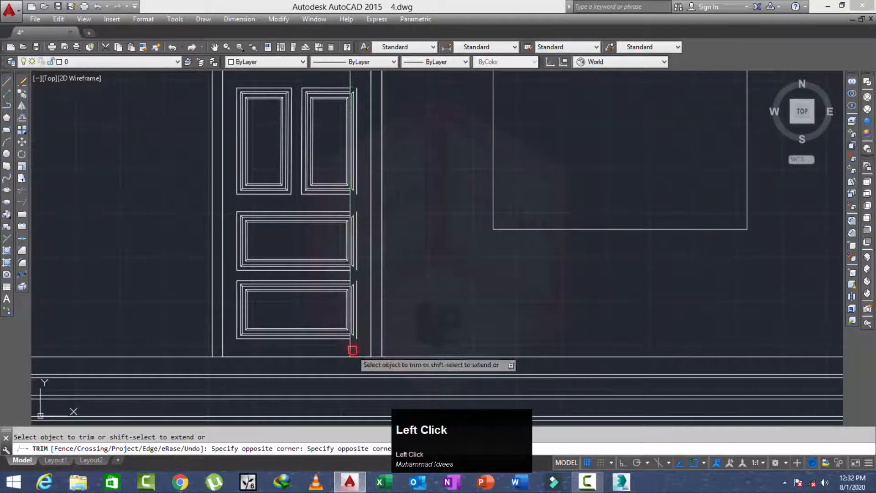
key("Escape")
Erase the leftover panel pieces inside the column at the second door, keeping the frame's bottom line out of the selection
scroll(386, 91, "up", 4)
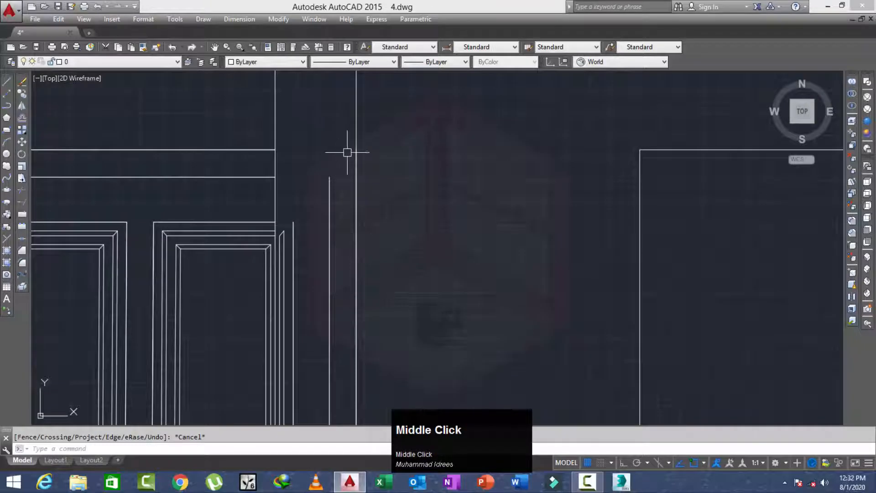
left_click(347, 152)
scroll(311, 299, "down", 5)
middle_click_drag(307, 380, 306, 169)
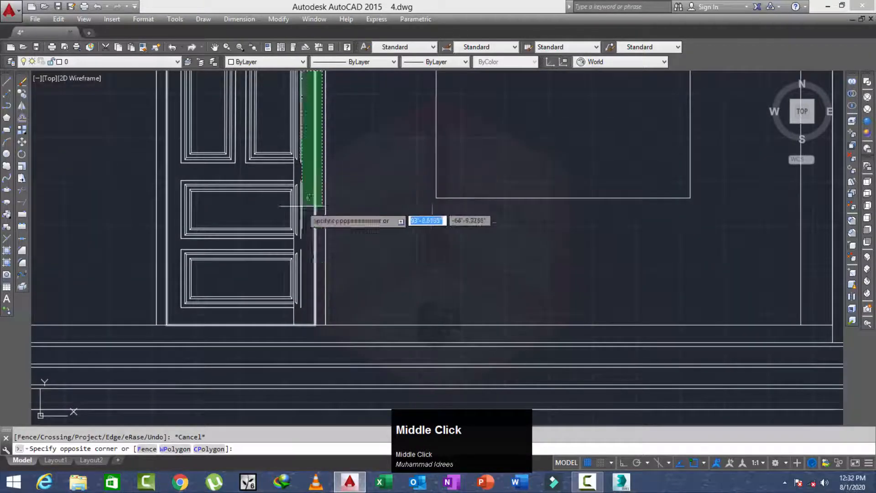
left_click(297, 319)
scroll(311, 335, "up", 2)
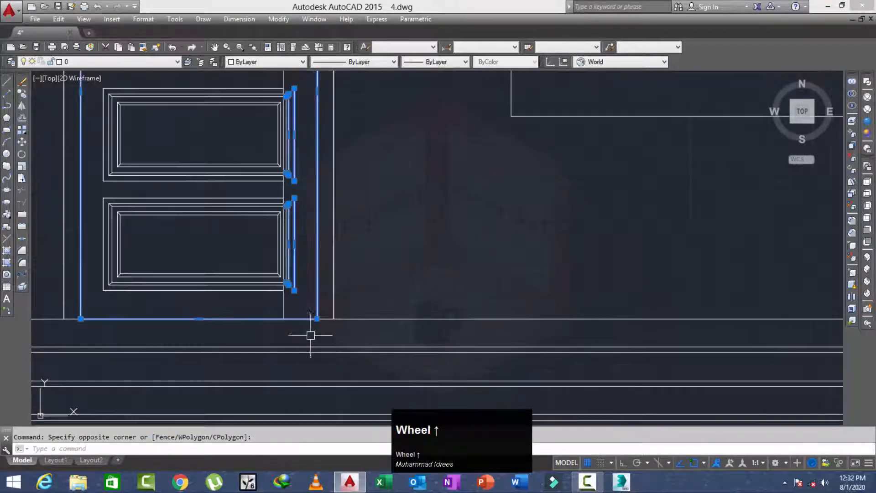
left_click(281, 318, "shift")
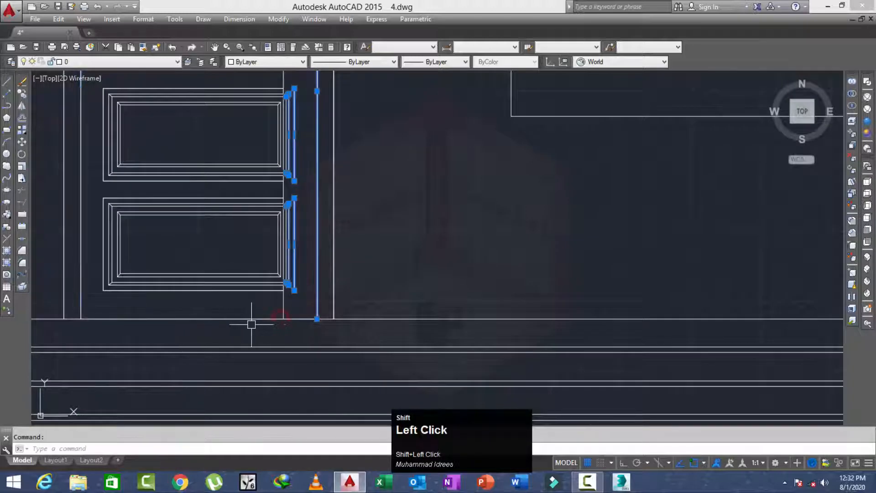
scroll(316, 302, "down", 2, "shift")
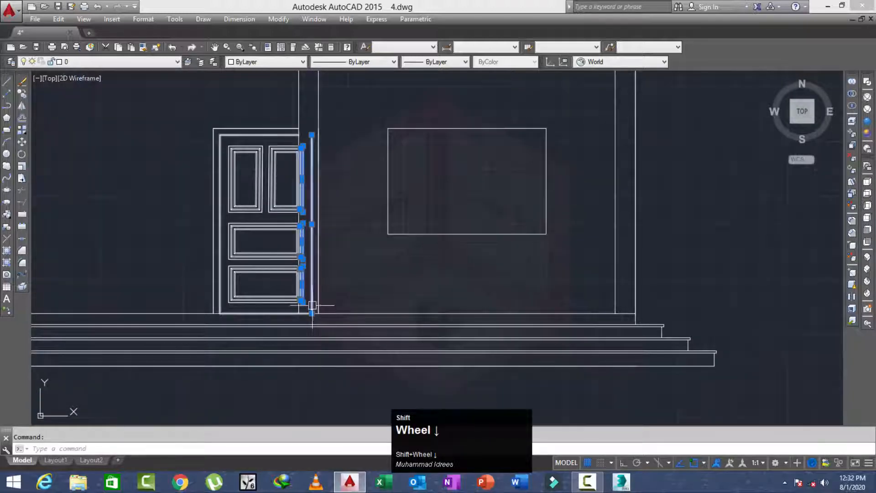
scroll(312, 306, "up", 2)
key("space")
middle_click_drag(313, 283, 304, 324)
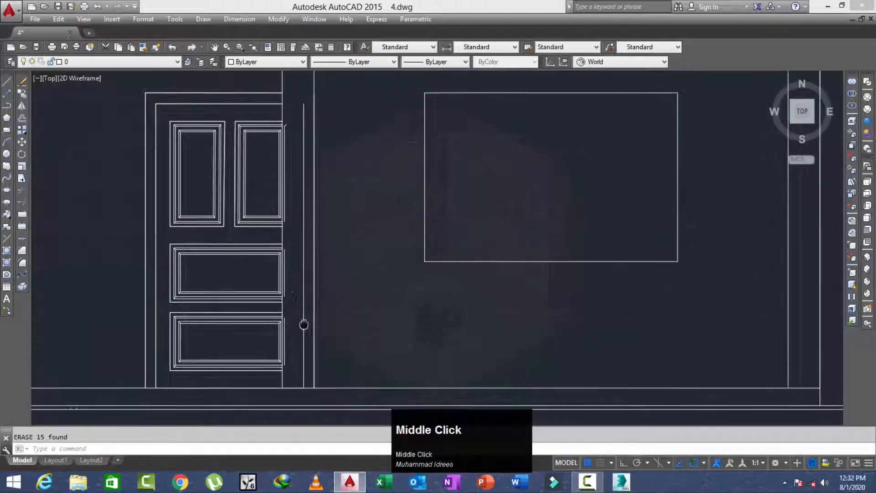
Erase the leftover vertical moulding lines beside the lower panels and the inner frame line inside the column at the second door
scroll(280, 262, "up", 4)
left_click(281, 227)
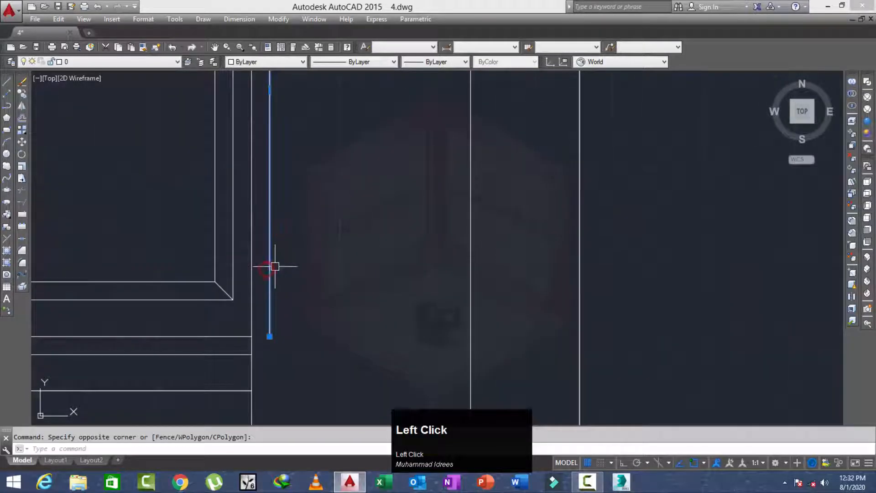
scroll(289, 230, "down", 3)
scroll(287, 308, "up", 2)
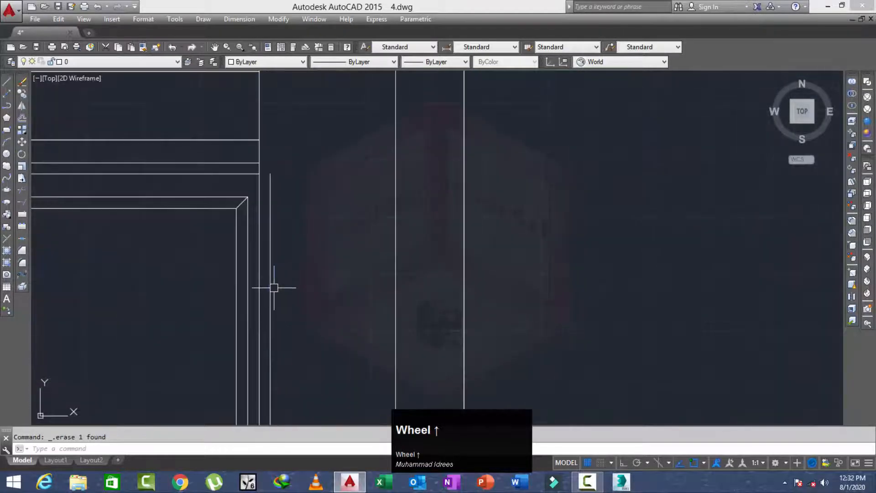
key("Delete")
scroll(333, 268, "down", 3)
left_click(342, 261)
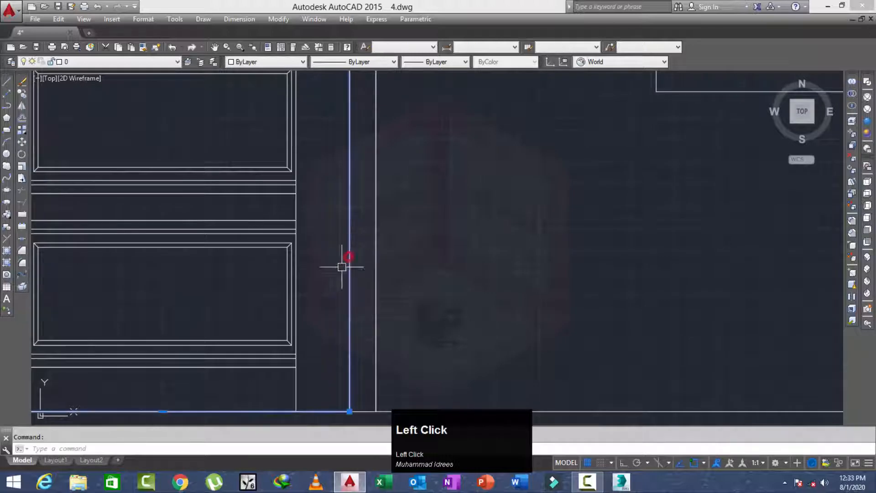
key("Delete")
Erase the leftover vertical moulding line inside the column beside the second door's upper right panel
scroll(334, 276, "down", 2)
scroll(333, 275, "down", 3)
middle_click_drag(333, 269, 335, 308)
scroll(327, 194, "up", 5)
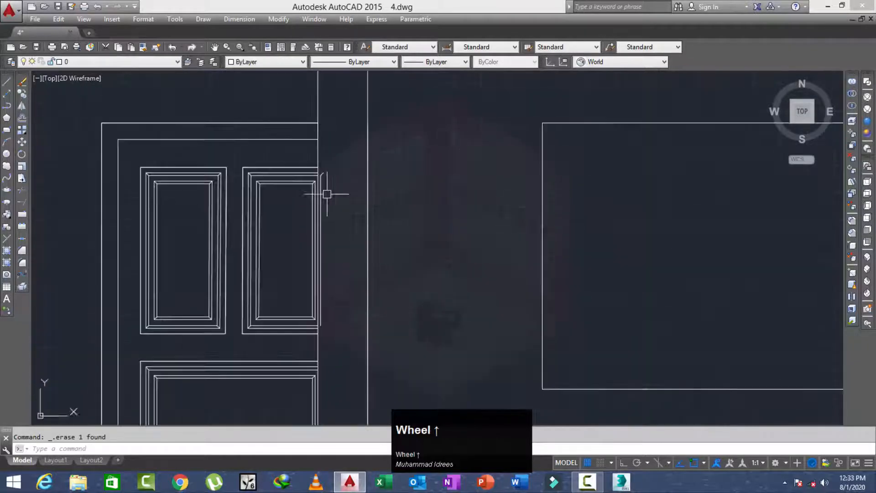
left_click(304, 162)
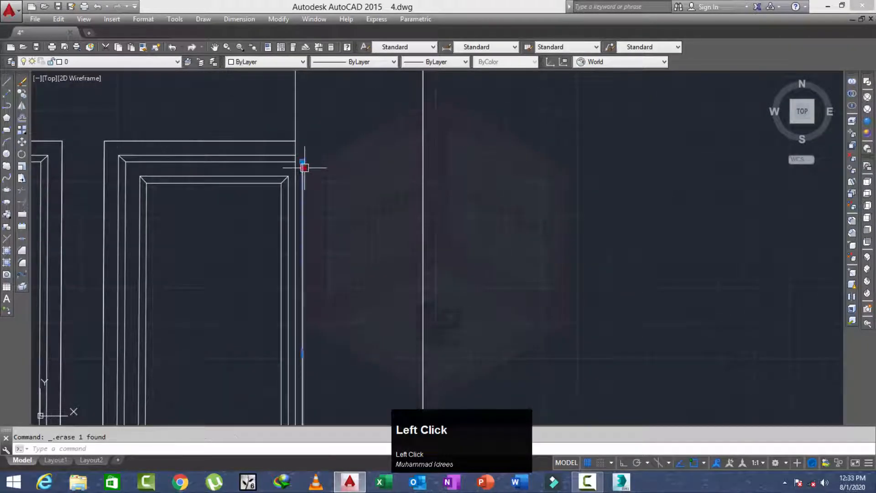
key("Delete")
Offset all four edges of the window next to the stair-side door inward to form its frame
scroll(326, 164, "down", 2)
mouse_move(343, 199)
middle_mouse_down()
mouse_move(328, 206)
mouse_move(349, 234)
mouse_move(417, 215)
mouse_move(382, 231)
mouse_move(362, 223)
middle_mouse_up()
scroll(342, 229, "down", 4)
middle_click_drag(302, 204, 349, 188)
scroll(346, 174, "up", 2)
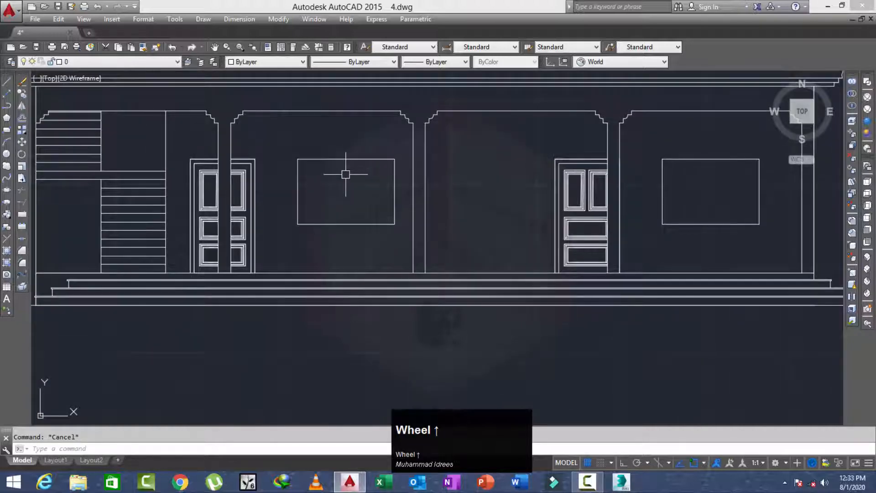
key("space")
left_click(340, 159)
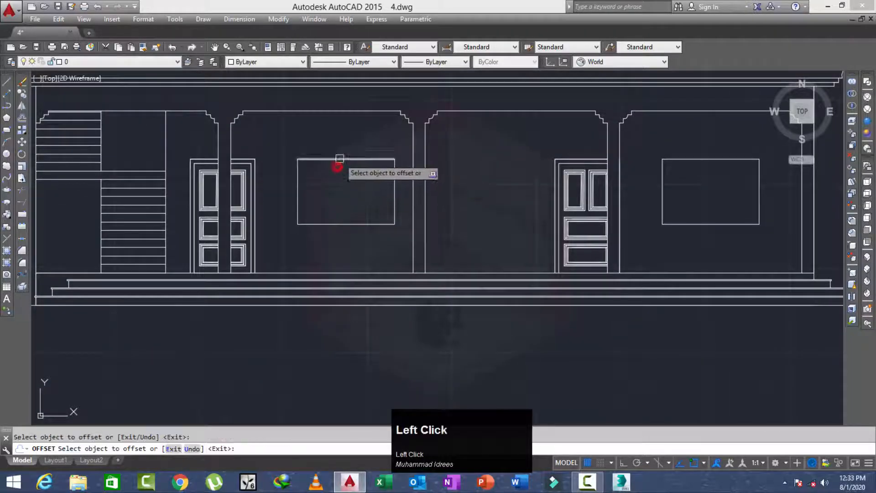
left_click(340, 194)
left_click(299, 194)
left_click(342, 205)
left_click(342, 224)
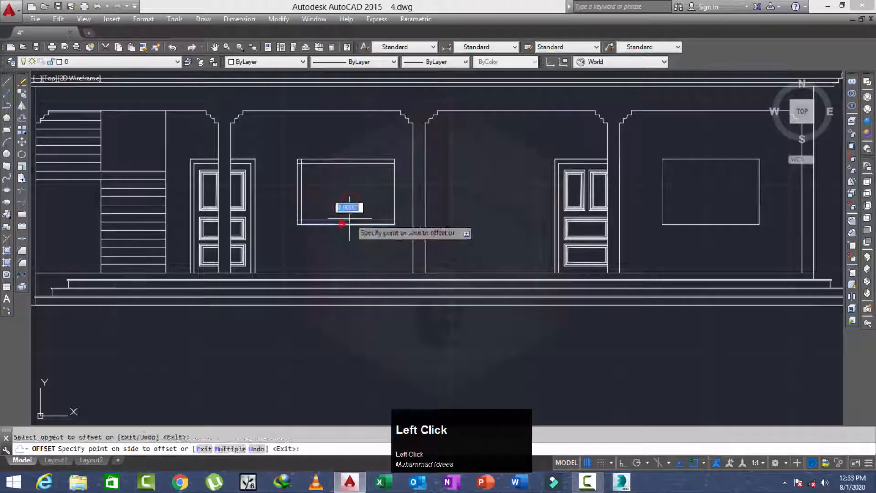
left_click(350, 217)
left_click(397, 193)
left_click(319, 197)
key("Escape")
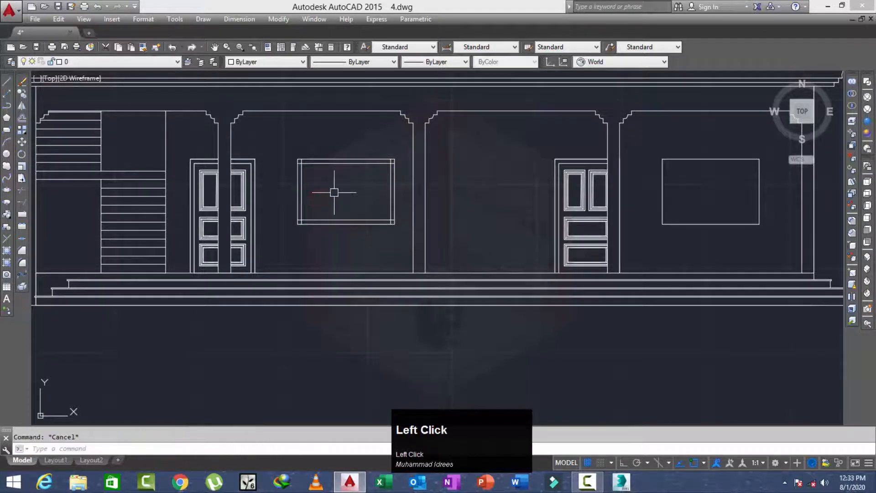
Trim the overlapping offset lines at the window frame's upper left and lower left corners
key("space")
scroll(312, 169, "up", 4)
left_click(271, 138)
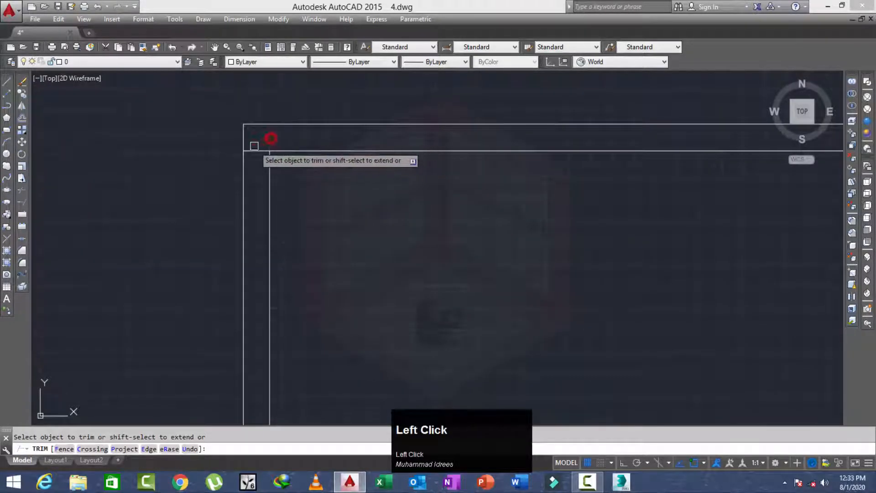
left_click(254, 148)
scroll(303, 239, "down", 3)
middle_click_drag(303, 239, 268, 248)
scroll(199, 229, "up", 4)
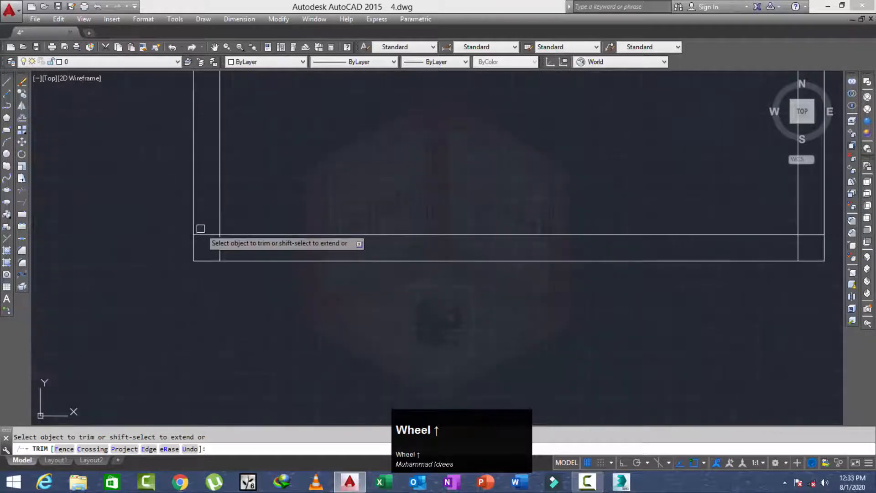
left_click(228, 247)
left_click(229, 271)
left_click(261, 273)
Trim the overlapping offset lines at the window frame's lower right and upper right corners
scroll(179, 275, "down", 4)
middle_click_drag(425, 289, 335, 294)
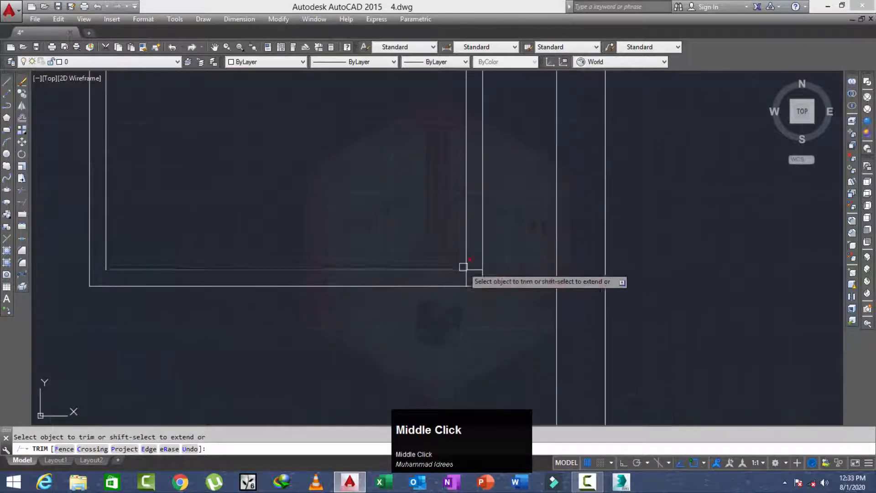
scroll(463, 269, "up", 3)
left_click(497, 274)
left_click(475, 296)
scroll(458, 249, "down", 5)
scroll(432, 149, "up", 4)
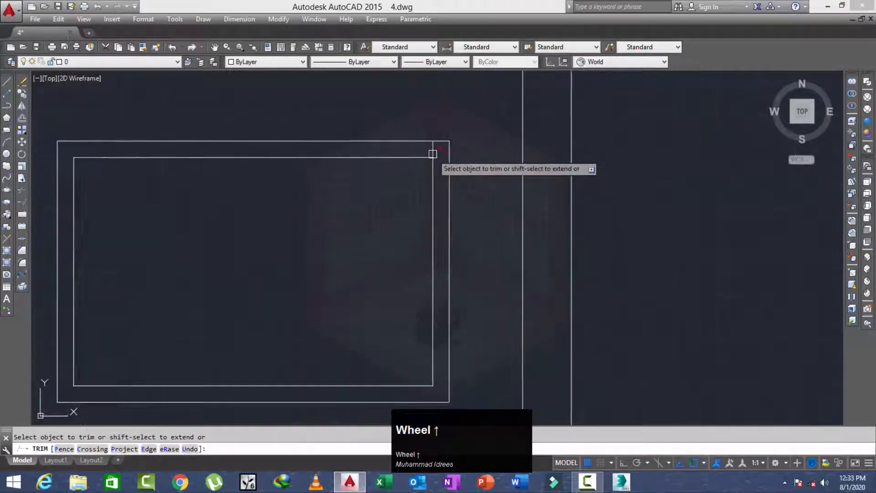
left_click(446, 158)
left_click(441, 149)
left_click(434, 145)
scroll(433, 145, "down", 2)
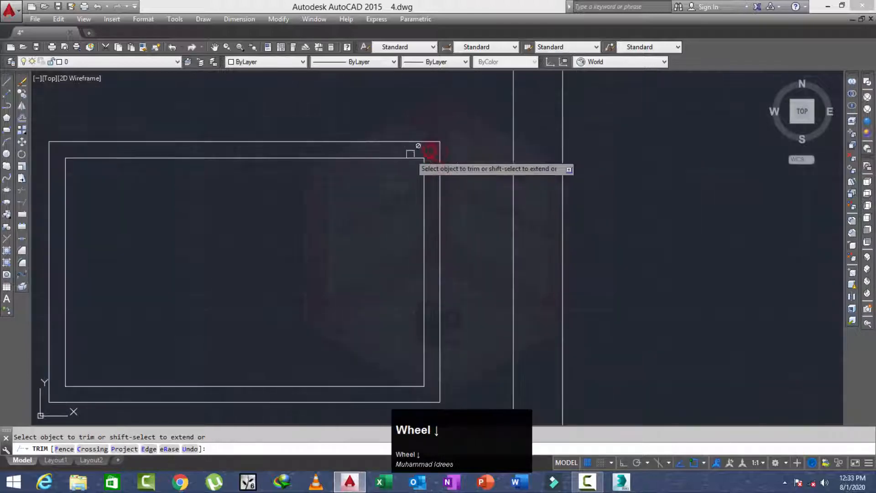
key("Escape")
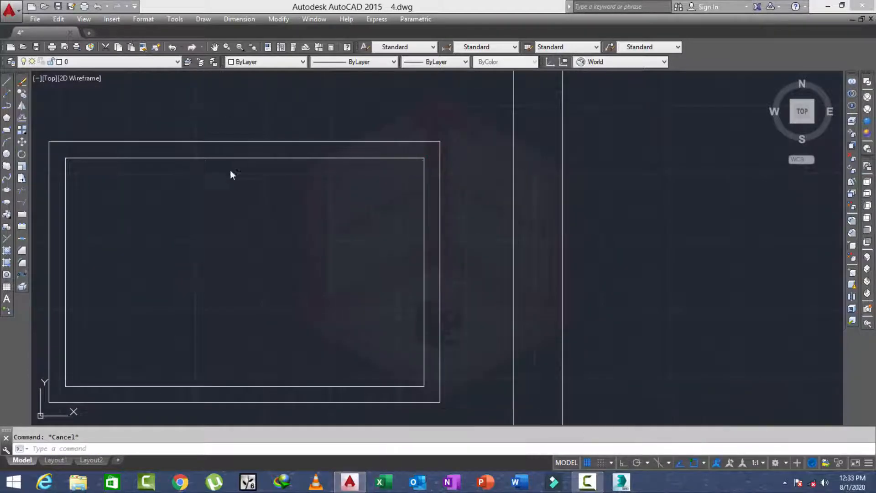
Divide the window frame's inner top edge into 3 equal segments
middle_click(262, 199)
middle_click_drag(261, 225, 277, 214)
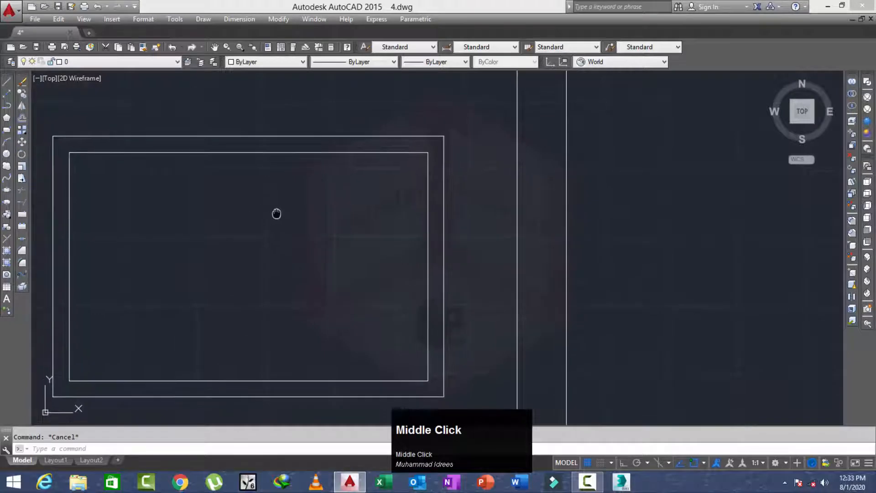
type("di")
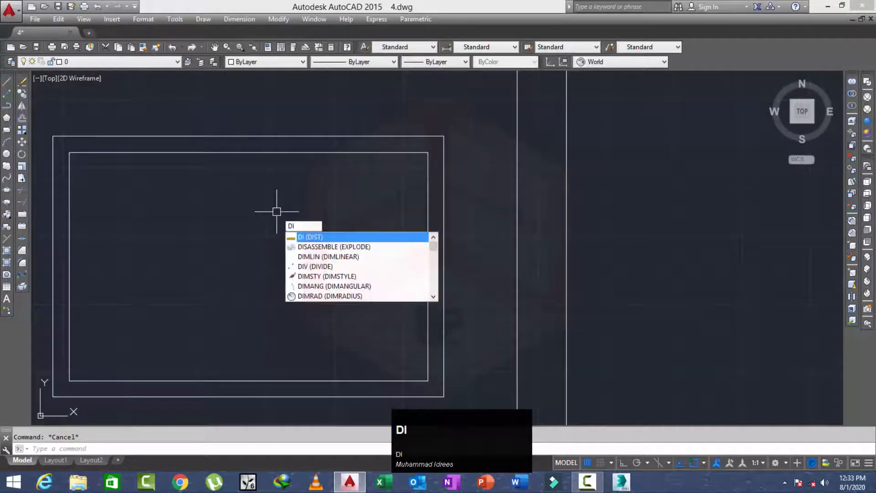
key("space")
left_click(249, 152)
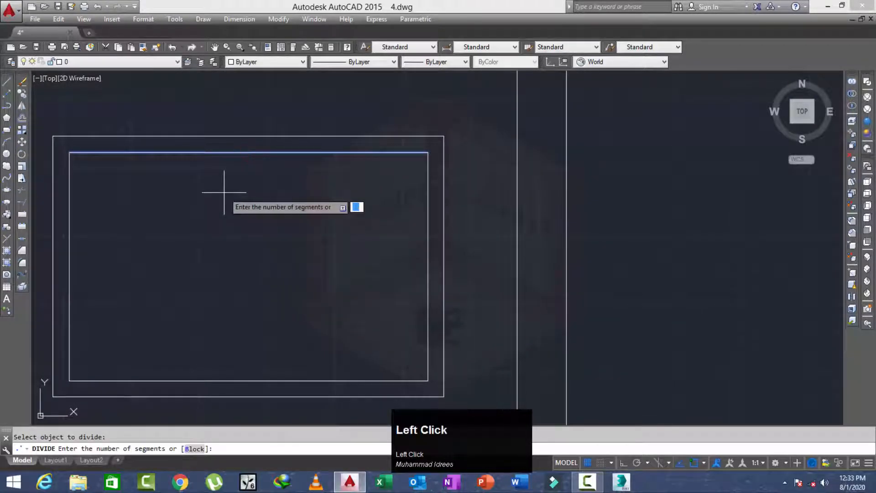
type("3")
key("space")
middle_click_drag(229, 240, 242, 227)
Set the point style to a circle with a diagonal cross
type("d")
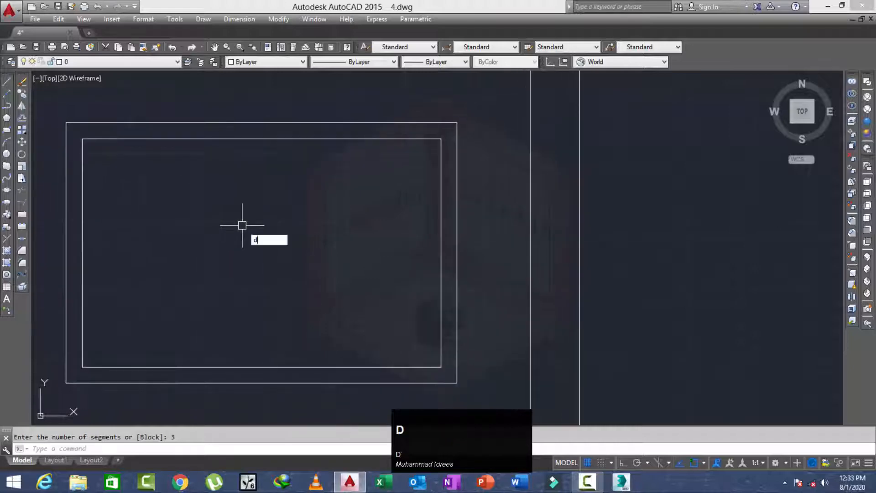
type("dp")
key("space")
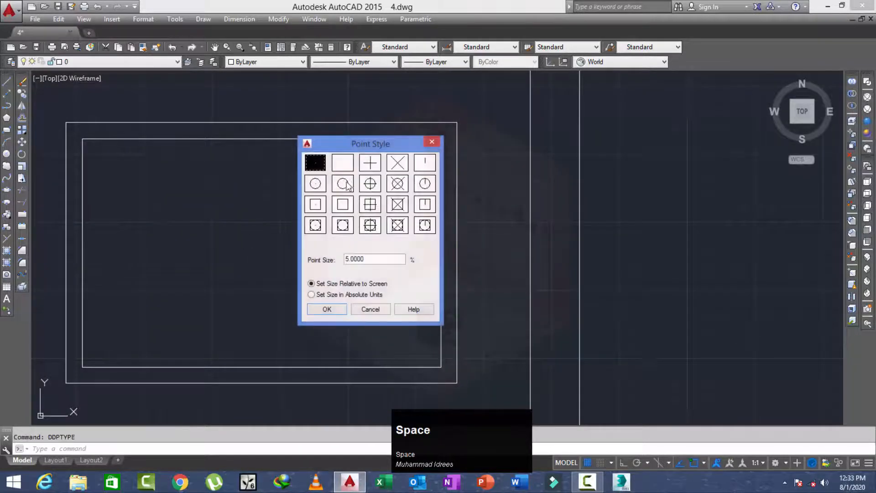
left_click(325, 311)
Draw two vertical lines from the division points on the frame's inner top edge down to its inner bottom edge
middle_click_drag(296, 299, 314, 271)
type("l")
key("space")
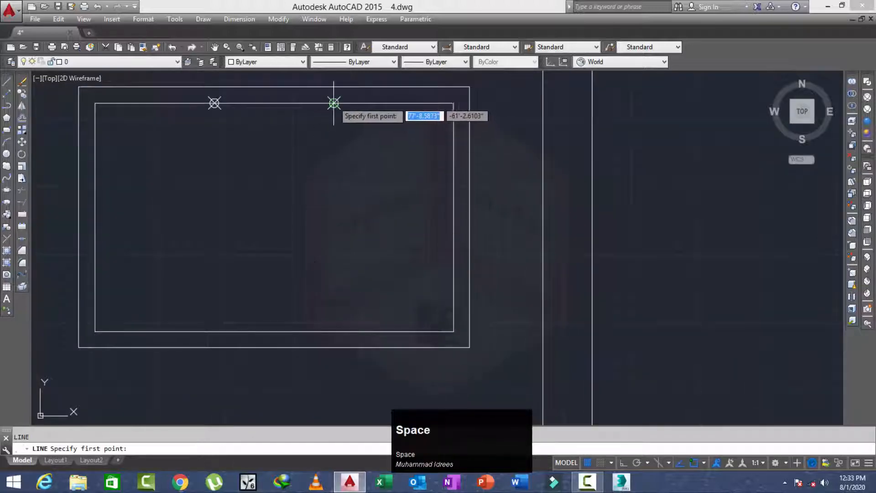
left_click(334, 104)
left_click(337, 332)
right_click(337, 332)
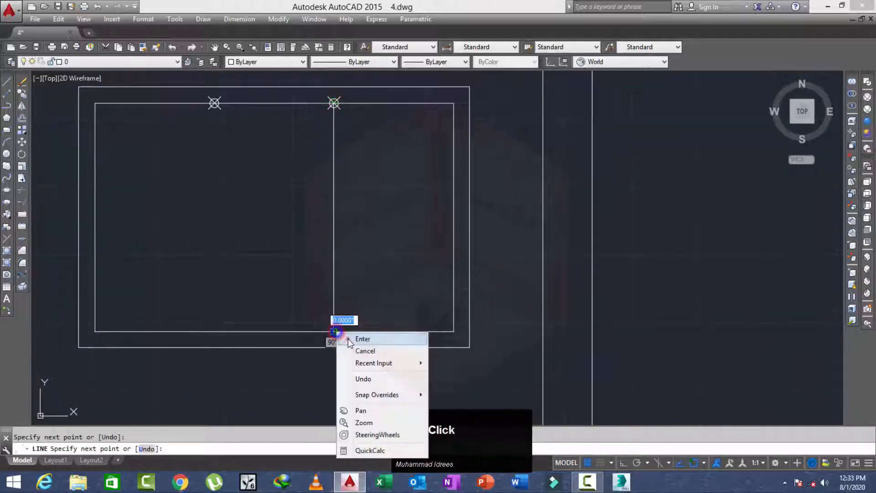
left_click(354, 338)
key("space")
left_click(215, 103)
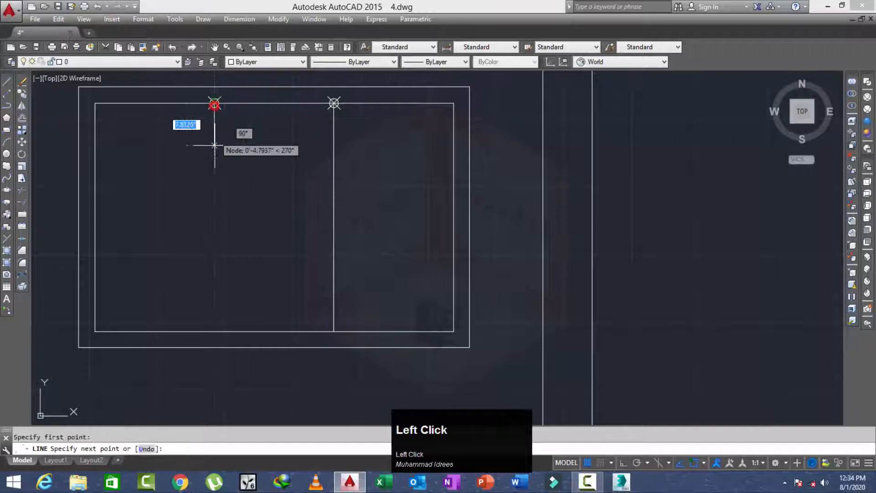
left_click(214, 332)
right_click(215, 332)
left_click(233, 338)
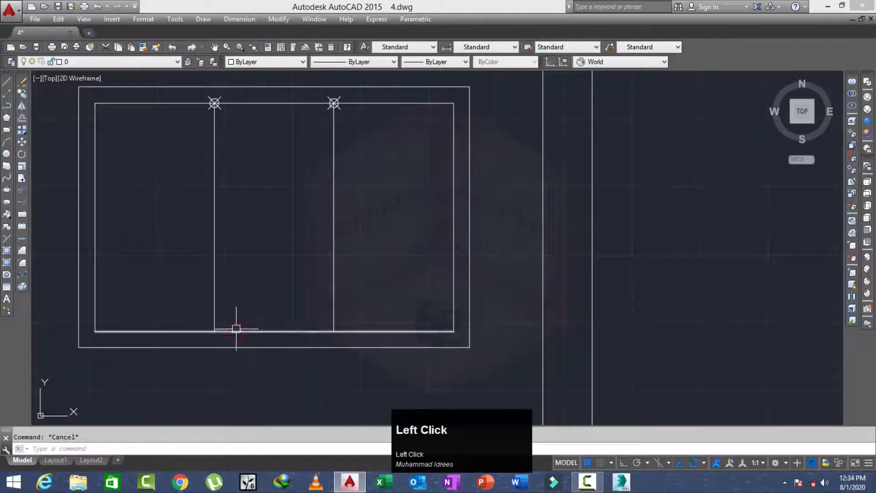
Offset the two vertical division lines 2" outward, each toward its nearer side of the window frame
type("o")
key("space")
type("2")
key("space")
left_click(335, 224)
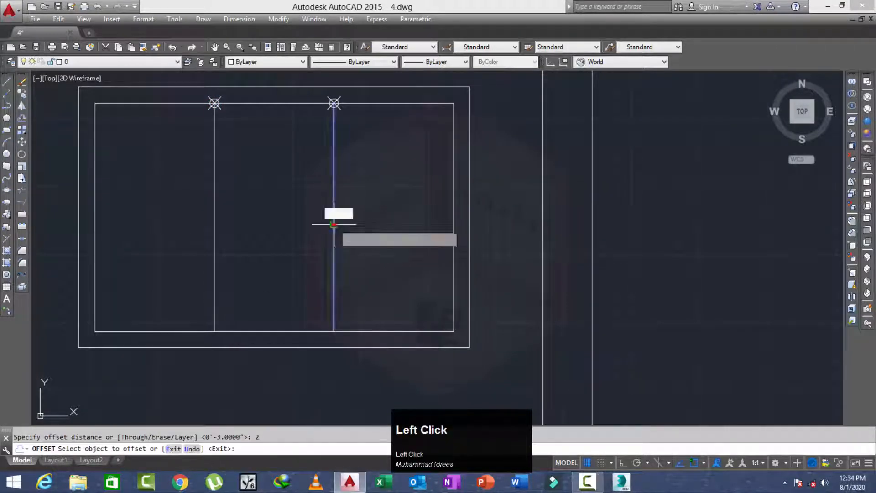
left_click(439, 224)
left_click(214, 250)
left_click(158, 254)
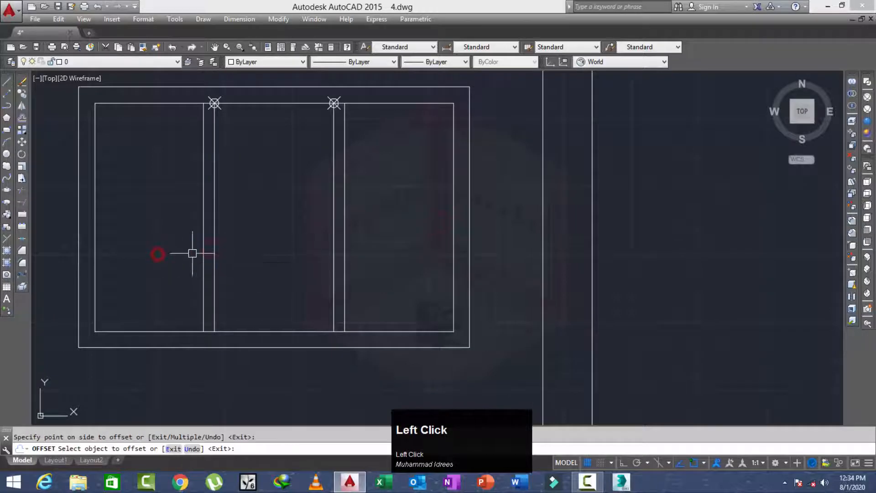
Offset the two original division lines 1" toward the middle pane
key("space")
type("1")
key("space")
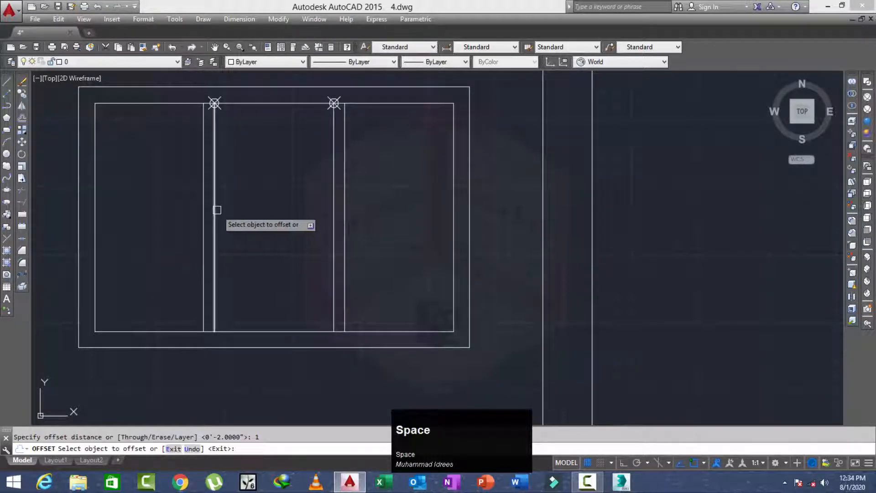
left_click(215, 211)
left_click(263, 214)
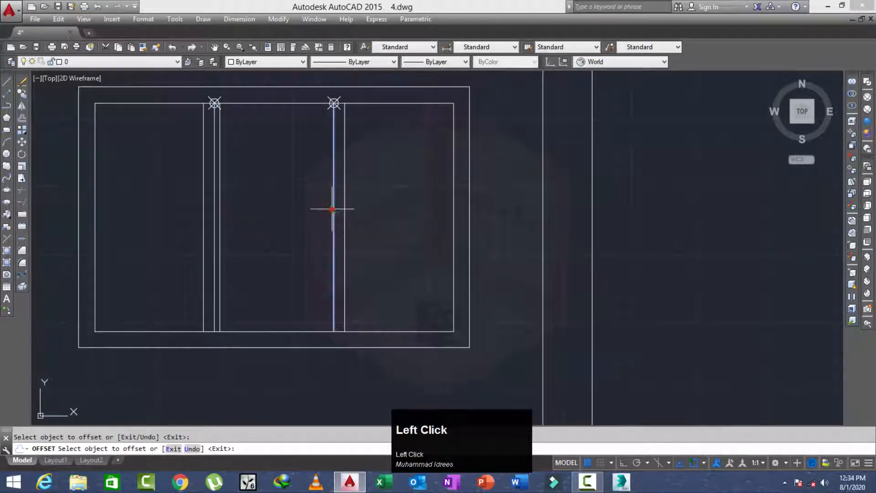
left_click(332, 209)
left_click(305, 225)
key("Escape")
Erase the two original division lines and both point markers, keeping the offset mullion lines
scroll(334, 107, "up", 10)
left_click(364, 142)
left_click(327, 99)
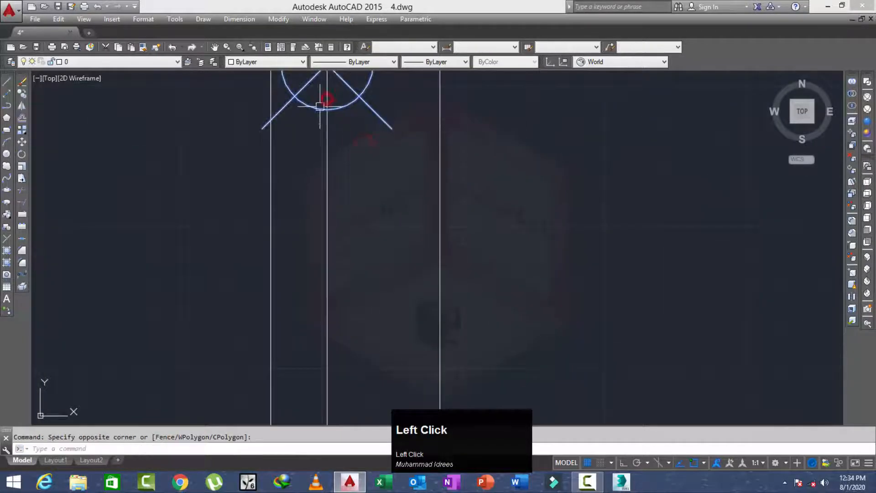
left_click(343, 129)
left_click(324, 154)
type("e")
key("space")
scroll(321, 150, "down", 6)
middle_click_drag(236, 195, 291, 200)
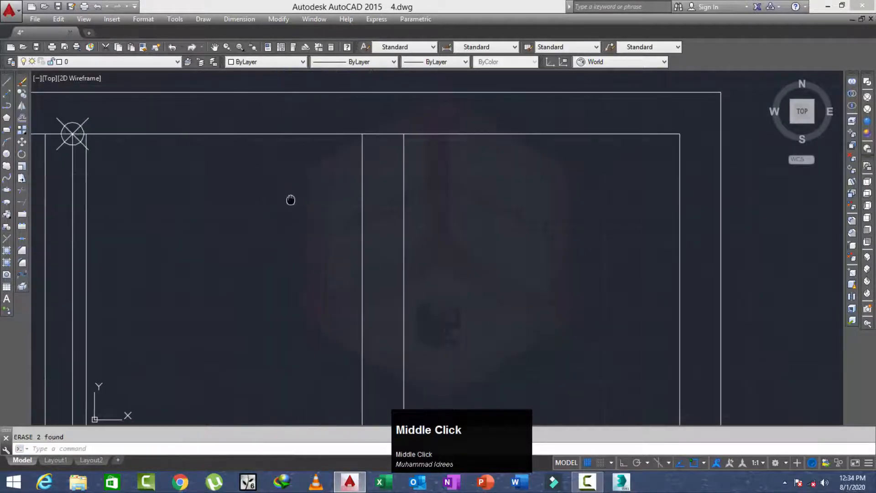
scroll(79, 164, "up", 3)
left_click(91, 165)
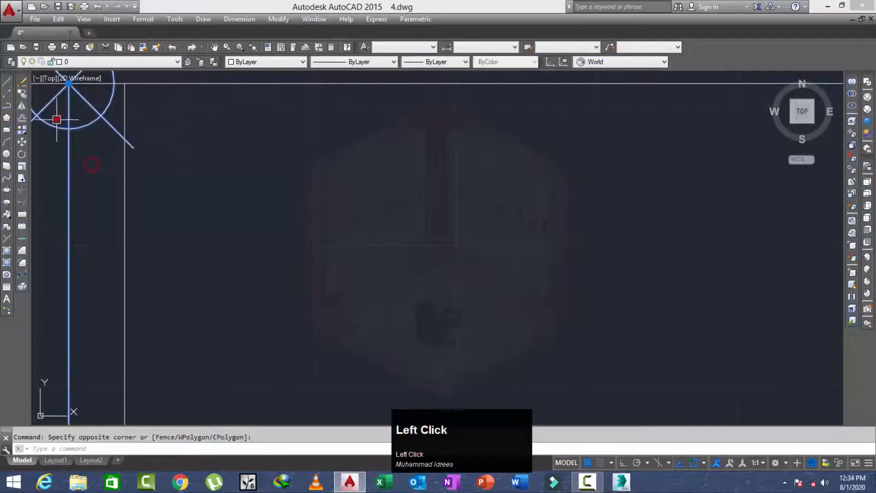
key("Escape")
scroll(105, 117, "down", 5)
middle_click_drag(105, 118, 186, 152)
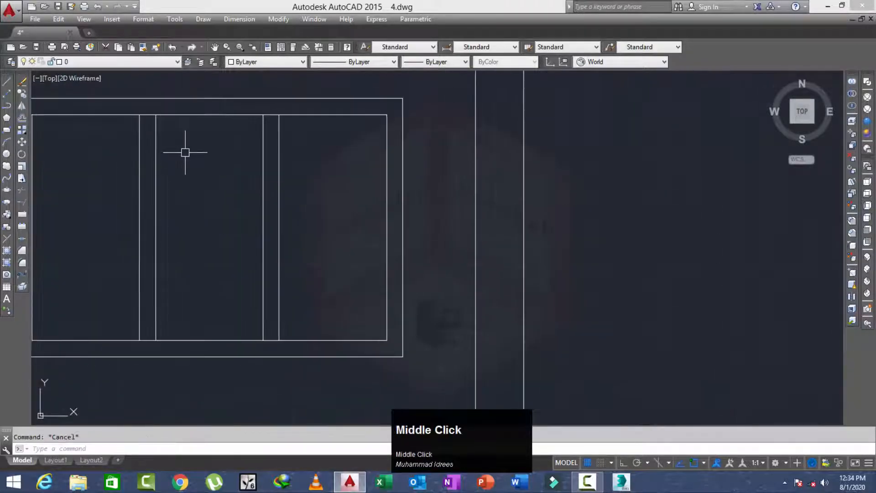
Trim the frame's inner top edge between the lines of both mullions
key("space")
key("space")
scroll(148, 122, "up", 4)
left_click(143, 97)
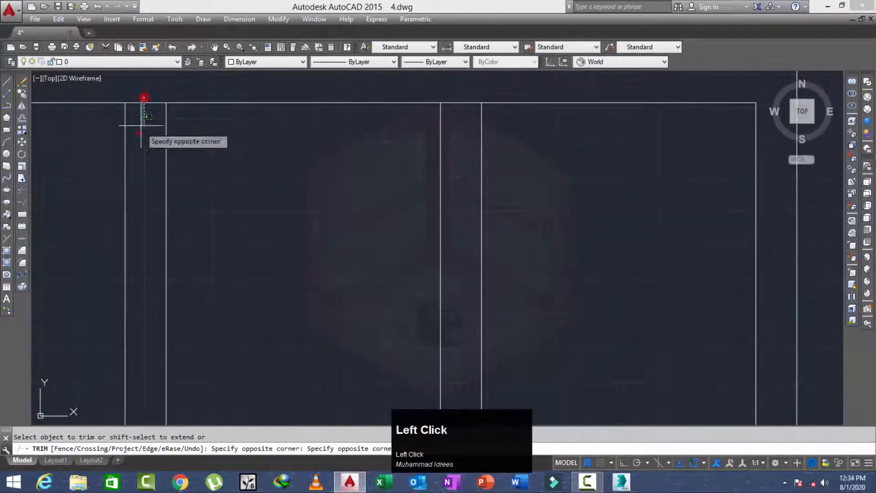
left_click(139, 133)
left_click(467, 95)
scroll(350, 274, "down", 3)
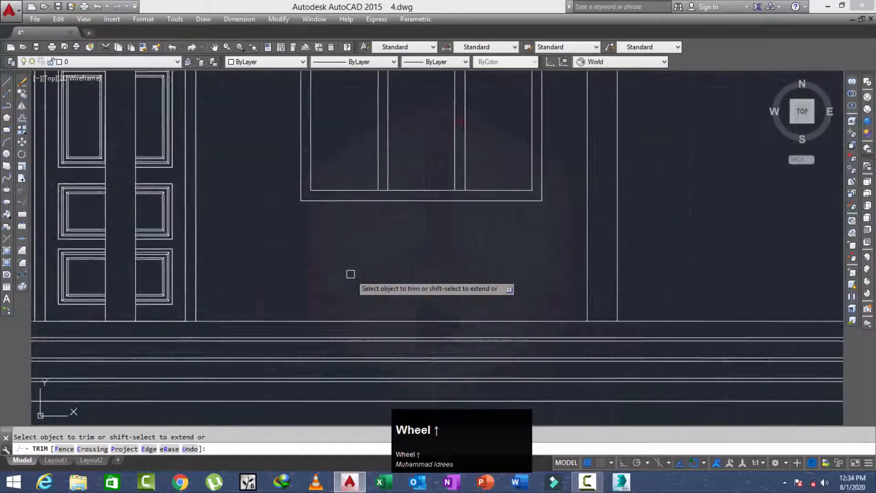
Trim the frame's inner bottom edge between the lines of both mullions
scroll(395, 169, "up", 4)
left_click(412, 132)
left_click(402, 156)
scroll(365, 157, "down", 4)
scroll(572, 147, "up", 4)
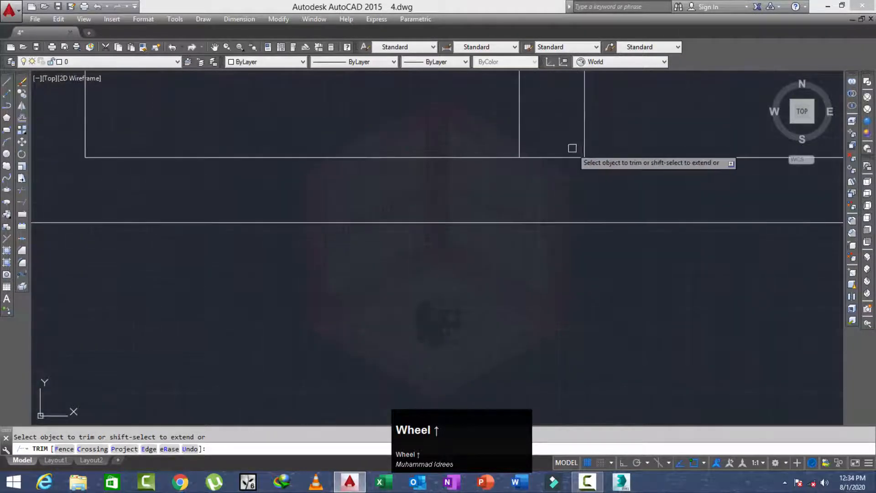
left_click(550, 151)
left_click(546, 173)
scroll(468, 171, "down", 4)
scroll(438, 192, "down", 4)
key("Escape")
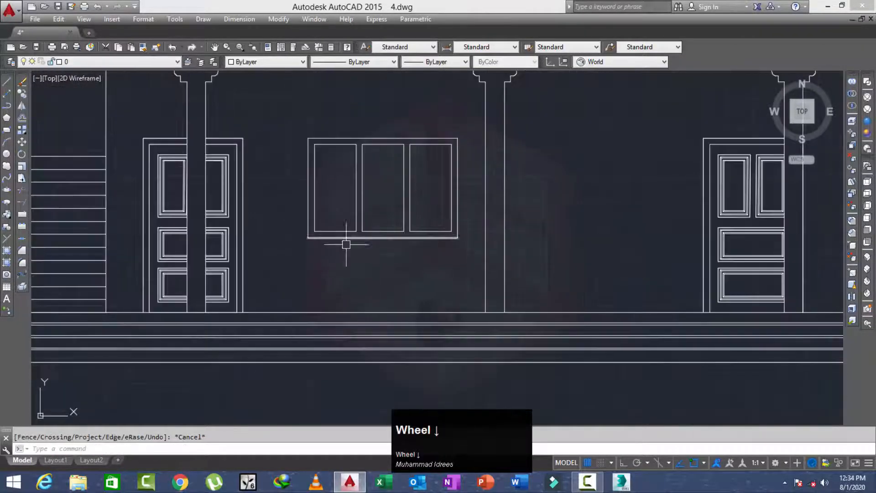
Create polyline boundaries around the window frame area, covering its outer edge and the three pane openings
middle_click_drag(347, 242, 366, 254)
scroll(356, 242, "up", 3)
scroll(348, 225, "down", 2)
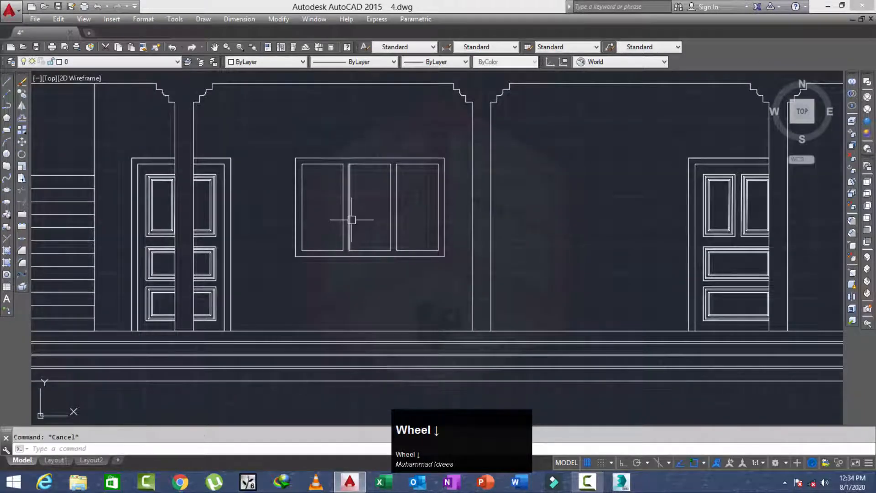
type("bo")
key("space")
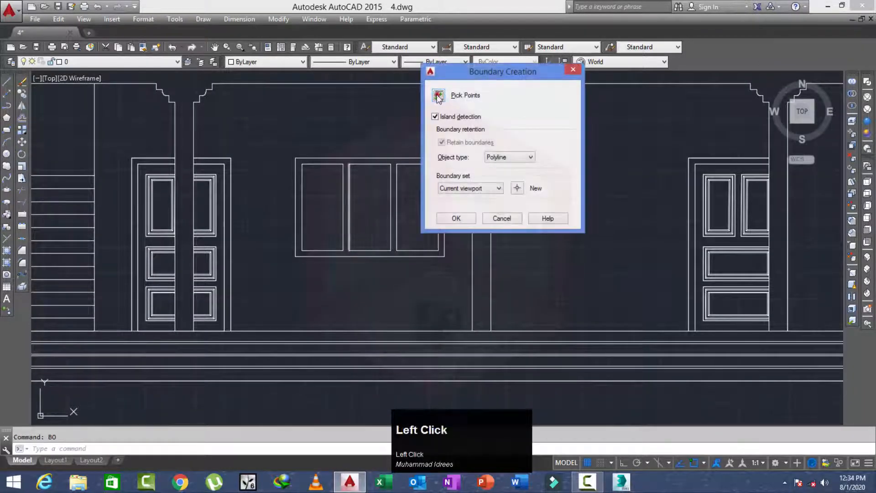
left_click(438, 96)
left_click(367, 161)
right_click(373, 148)
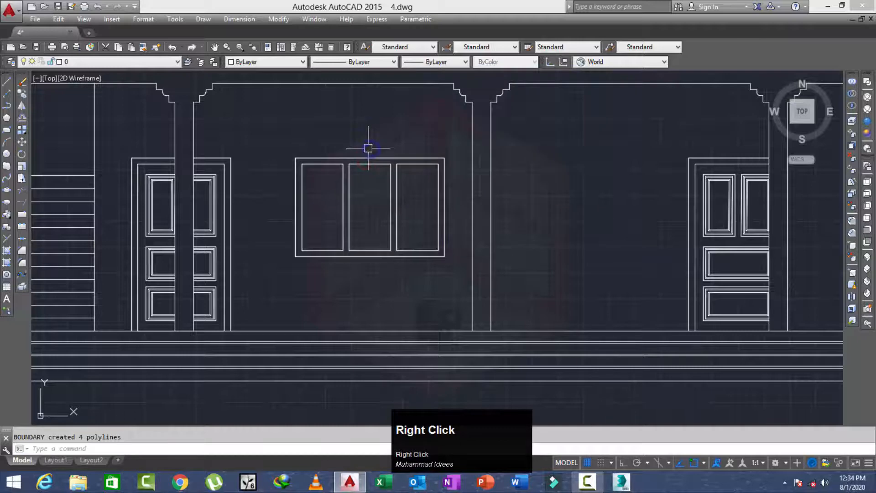
Offset the left pane's boundary 3" inward
key("space")
type("3")
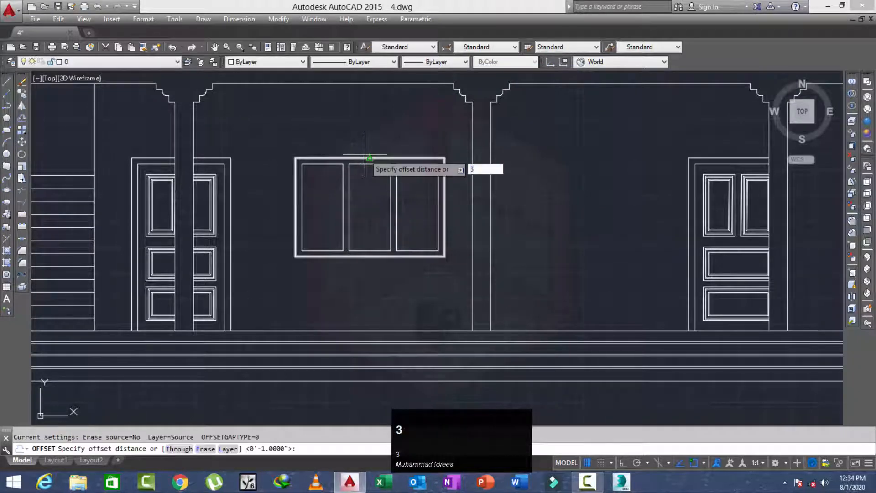
key("Return")
scroll(324, 164, "up", 2)
left_click(325, 167)
left_click(328, 227)
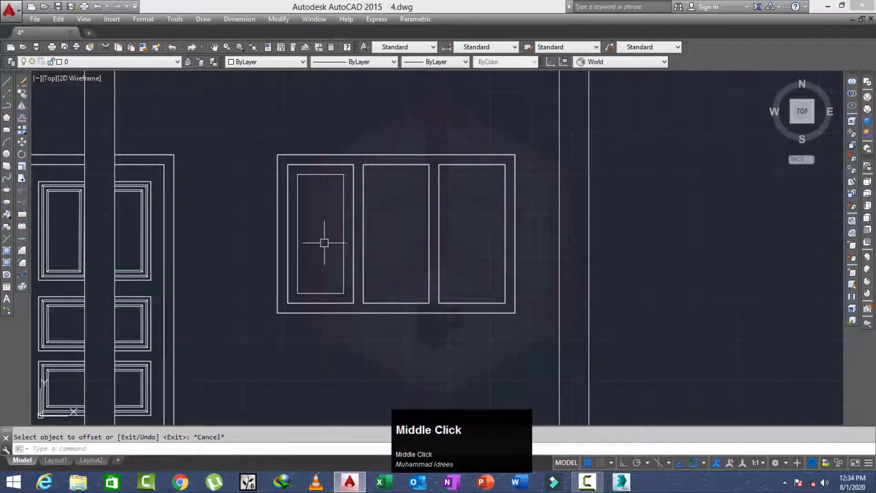
key("Escape")
Draw a vertical centre line in the left pane's inner rectangle, from its top edge's midpoint to its bottom edge
middle_click_drag(325, 242, 315, 251)
scroll(324, 247, "up", 2)
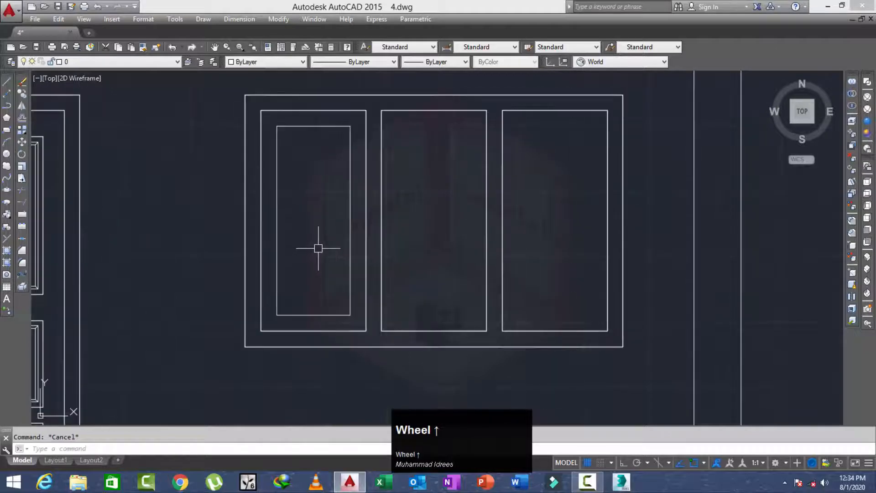
key("space")
left_click(313, 126)
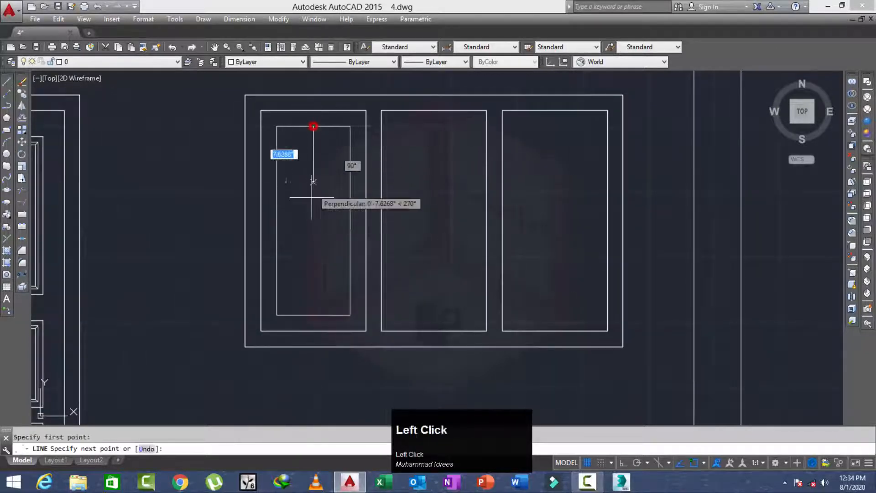
right_click(312, 316)
left_click(324, 322)
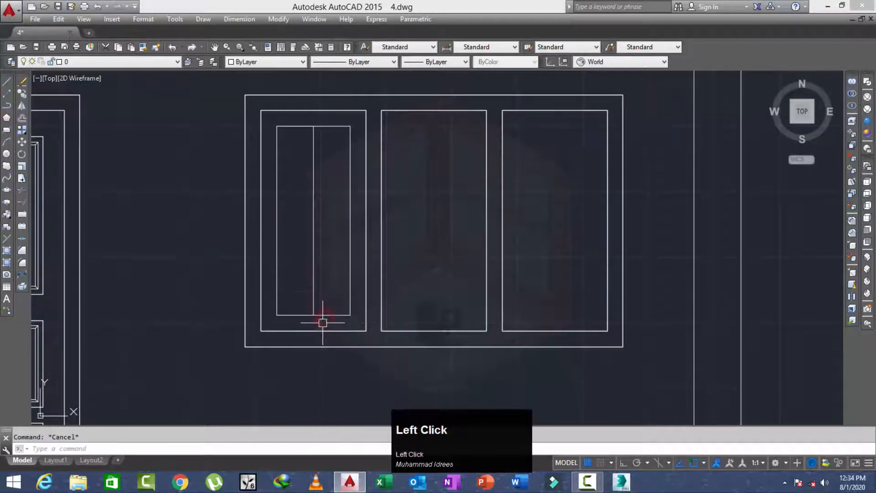
Offset the left pane's vertical centre line 1" to both sides
left_click(332, 315)
right_click(326, 298)
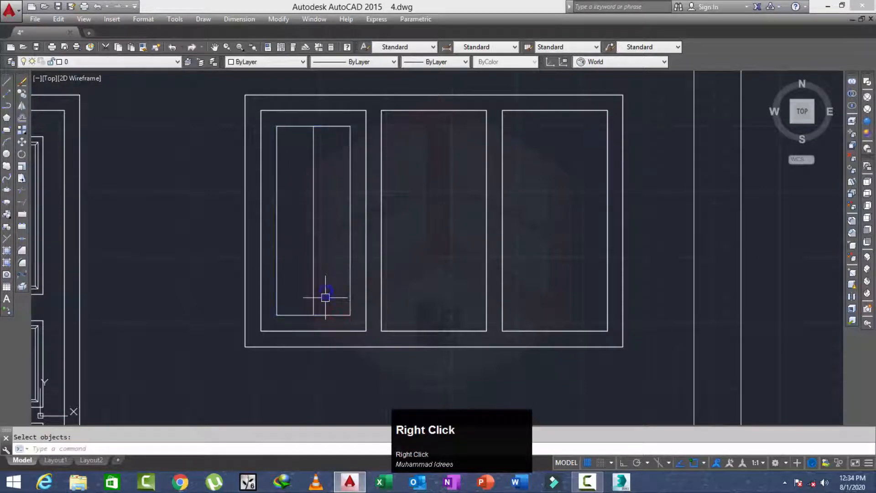
type("o")
key("space")
type("1")
key("space")
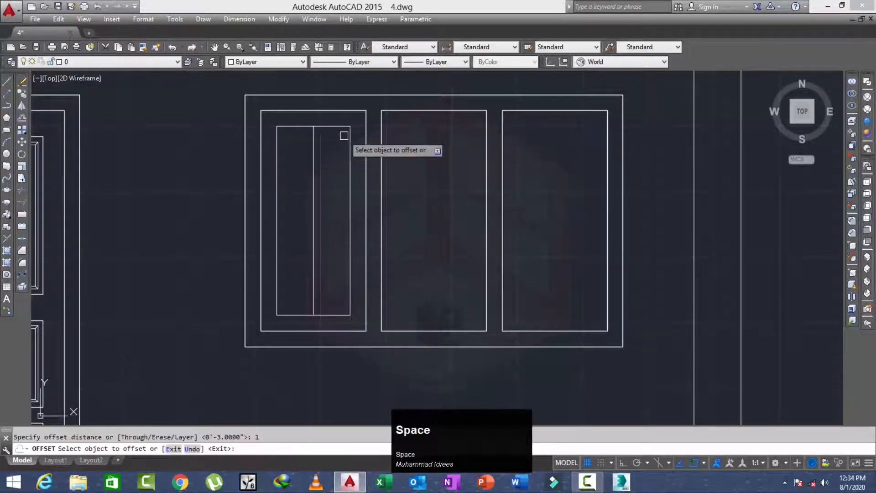
left_click(312, 151)
left_click(308, 166)
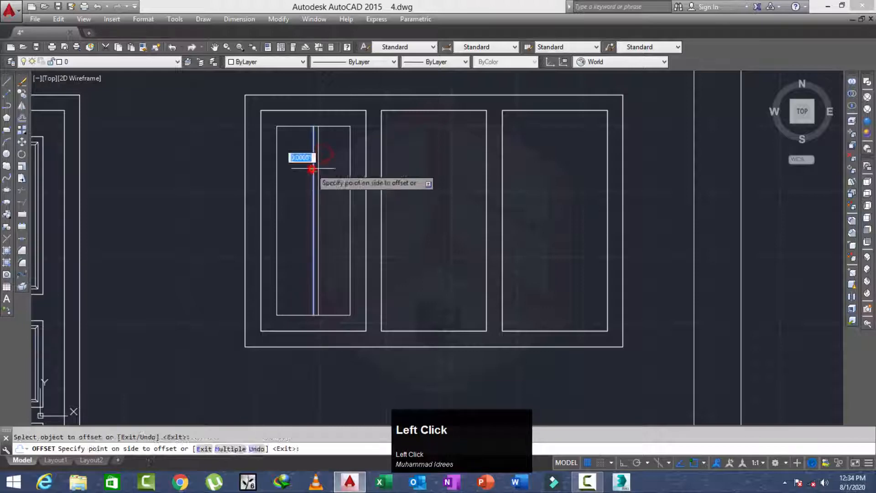
Erase the left pane's original centre line between the two offset lines, and undo the erasure
scroll(302, 174, "up", 4)
key("Escape")
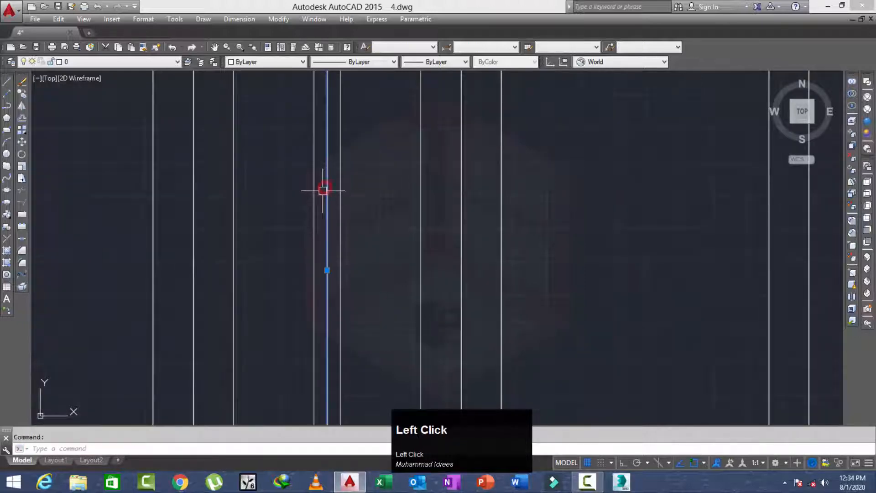
key("Delete")
scroll(333, 222, "down", 4)
middle_click(329, 217)
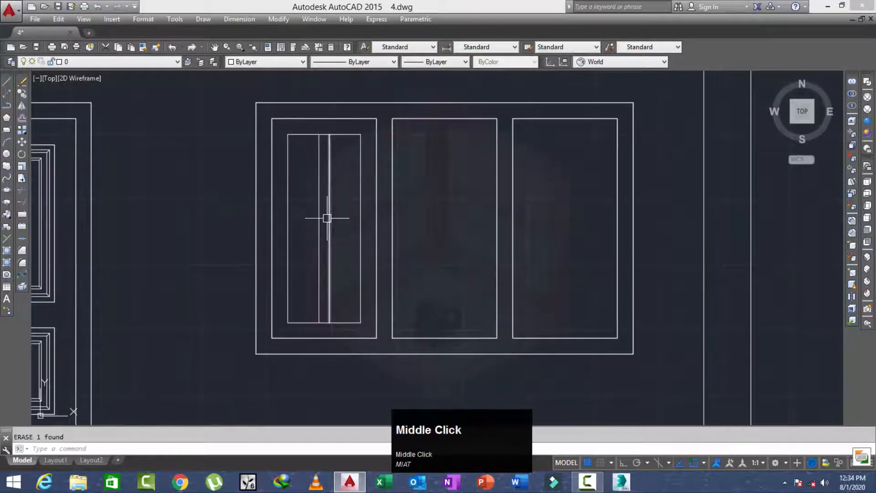
scroll(331, 230, "up", 3)
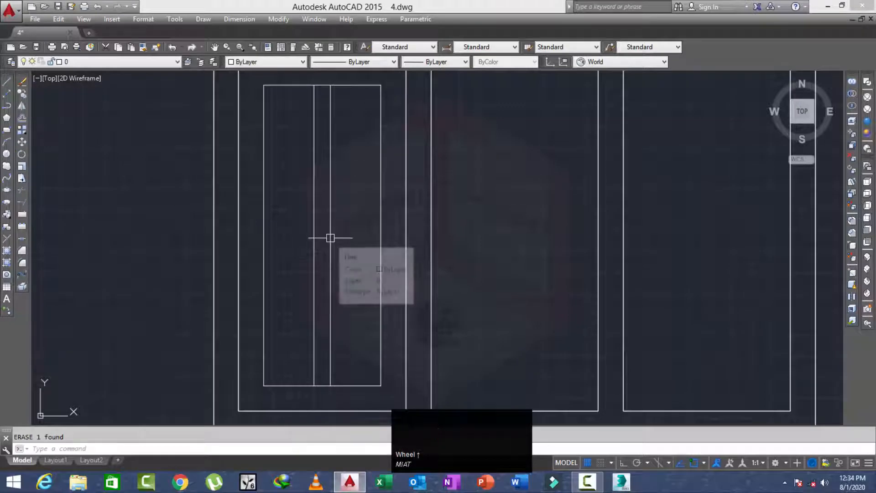
key("ctrl+z")
scroll(329, 237, "down", 3)
middle_click(335, 261)
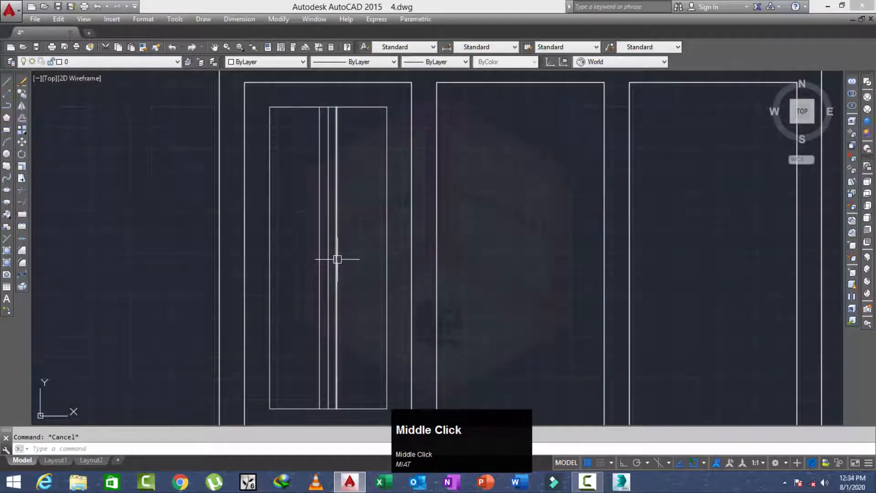
Divide the left pane's vertical centre line into 3 equal segments
type("di")
key("space")
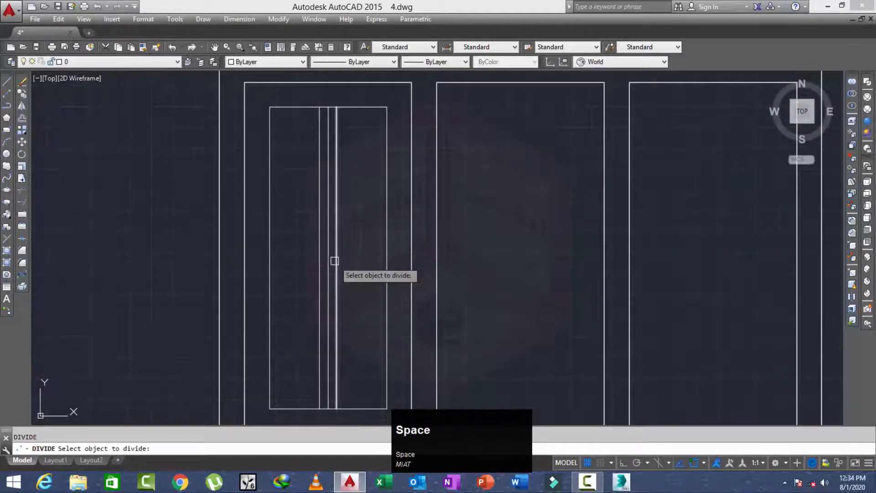
scroll(334, 261, "up", 2)
left_click(323, 273)
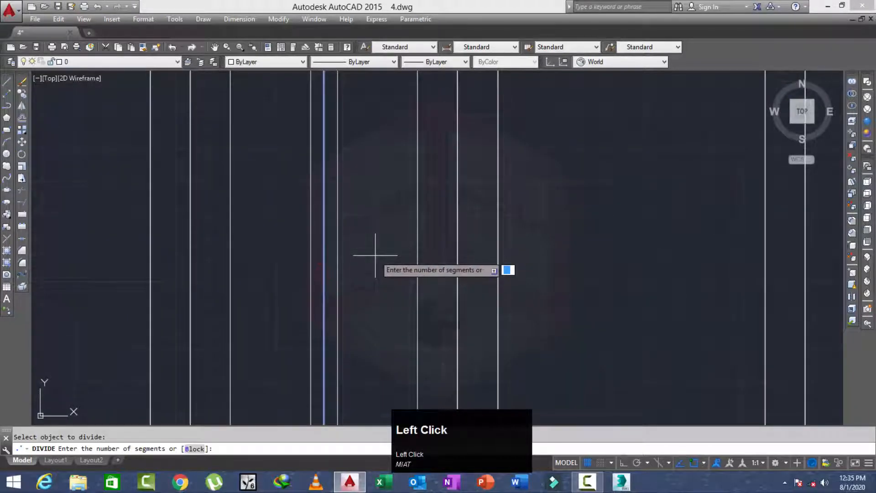
type("3")
key("space")
middle_click(356, 260)
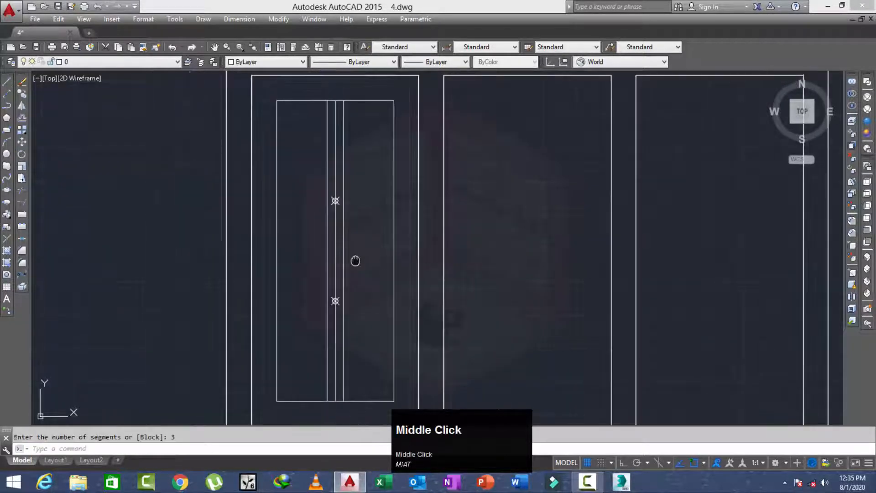
Draw a horizontal line from each of the two division points to the right edge of the pane's inner rectangle
key("space")
scroll(333, 205, "up", 2)
left_click(336, 198)
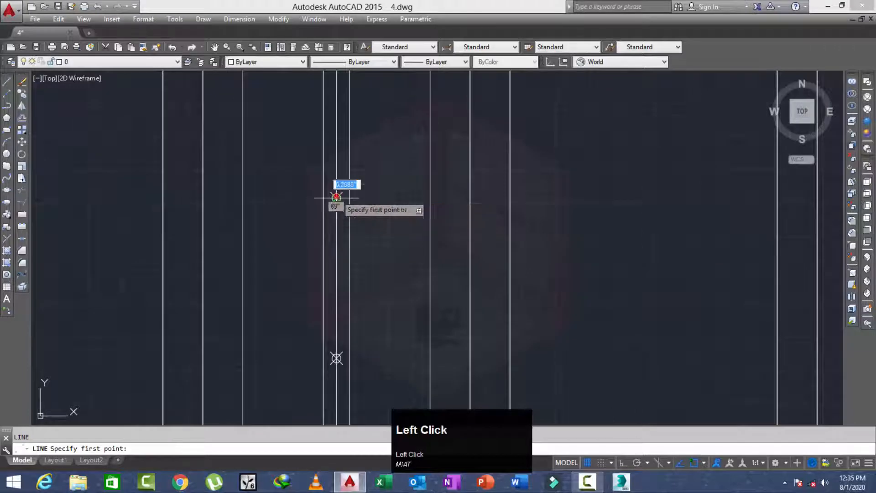
left_click(429, 199)
key("space")
key("space")
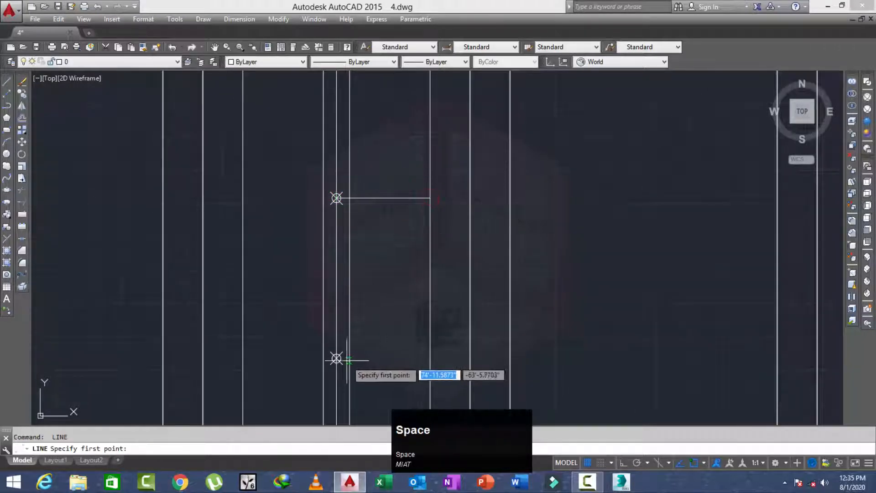
left_click(336, 359)
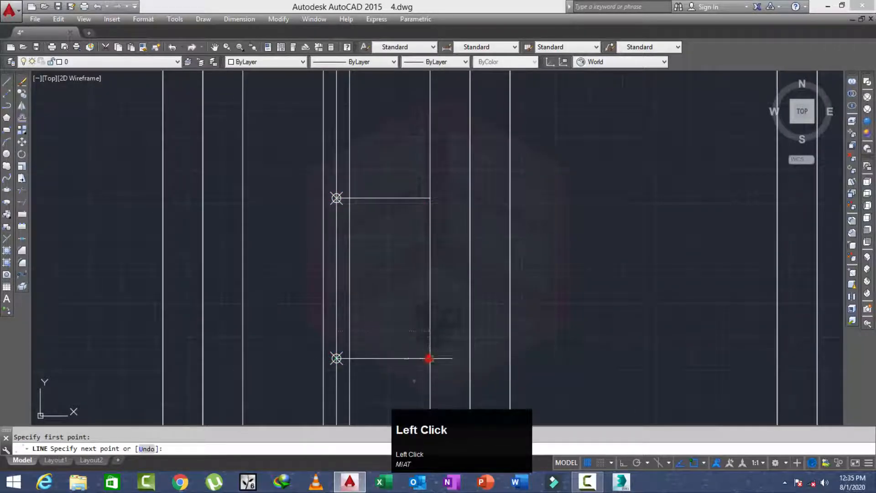
left_click(429, 359)
key("Escape")
Erase the left pane's original vertical centre line and both division point markers
scroll(347, 223, "up", 6)
left_click(326, 140)
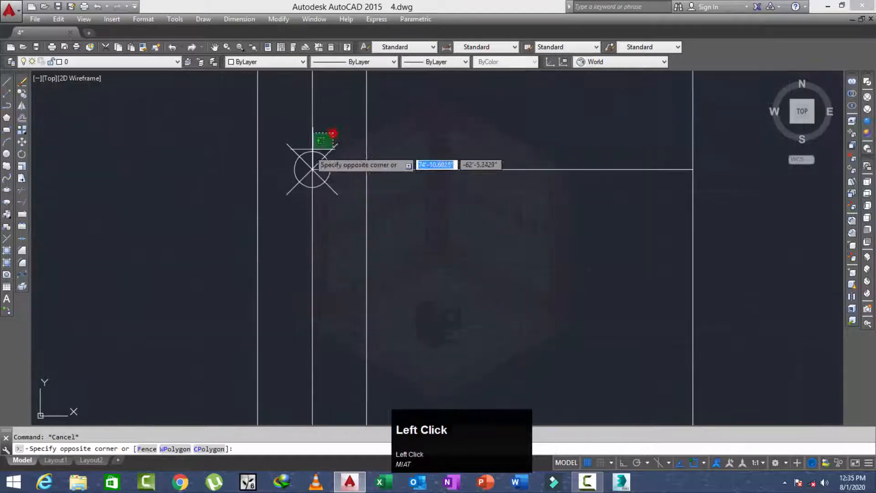
key("Delete")
scroll(318, 149, "down", 5)
middle_click_drag(316, 305, 330, 214)
scroll(321, 347, "up", 5)
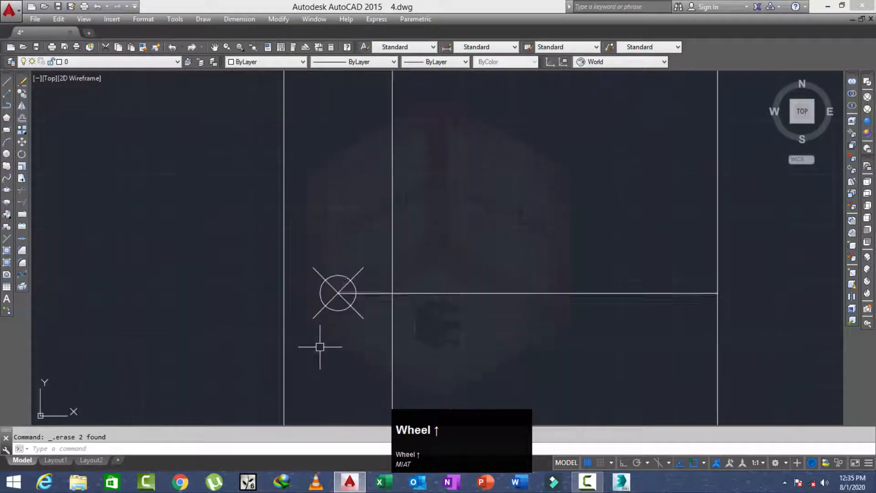
left_click(359, 246)
left_click(341, 281)
key("Escape")
scroll(328, 288, "down", 5)
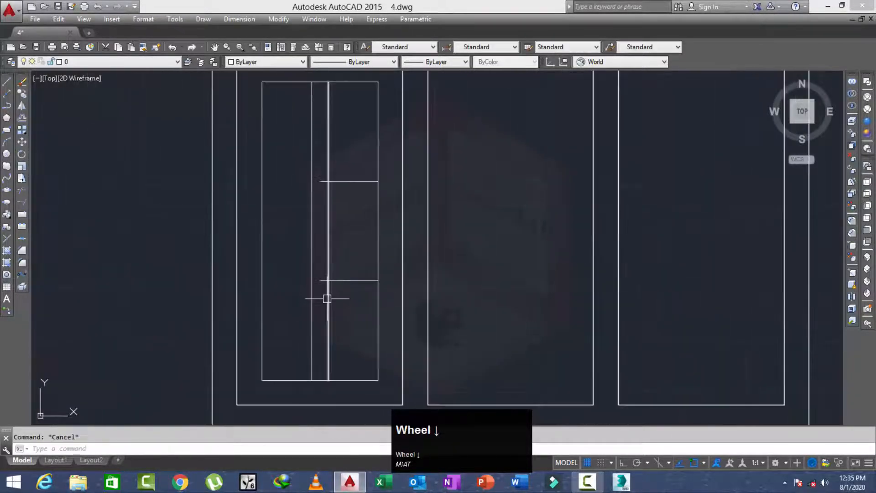
Extend both horizontal lines across the two vertical mullion lines to the left edge of the inner rectangle
type("ex")
key("space")
key("space")
left_click(356, 274)
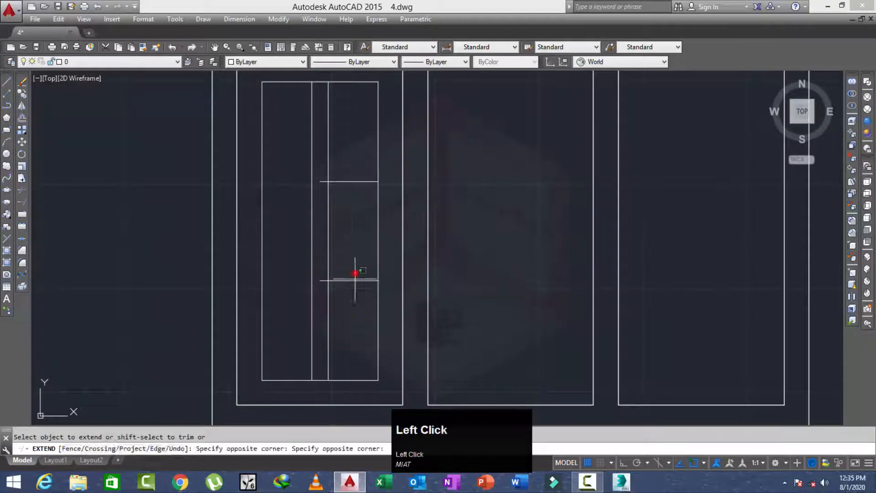
left_click(346, 313)
left_click(349, 271)
left_click(337, 304)
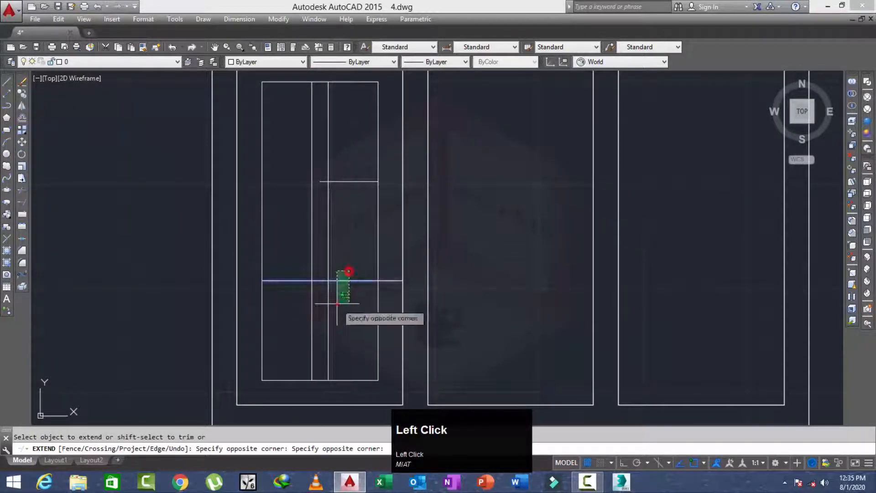
left_click(339, 171)
left_click(334, 199)
key("Escape")
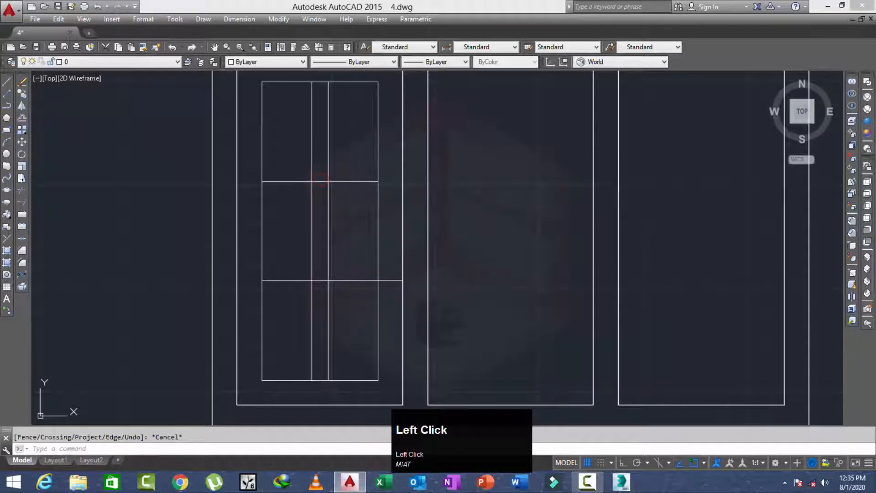
Trim the end of the lower horizontal line that sticks out past the inner rectangle's right edge
type("tr")
key("space")
key("space")
scroll(401, 281, "up", 2)
left_click(389, 282)
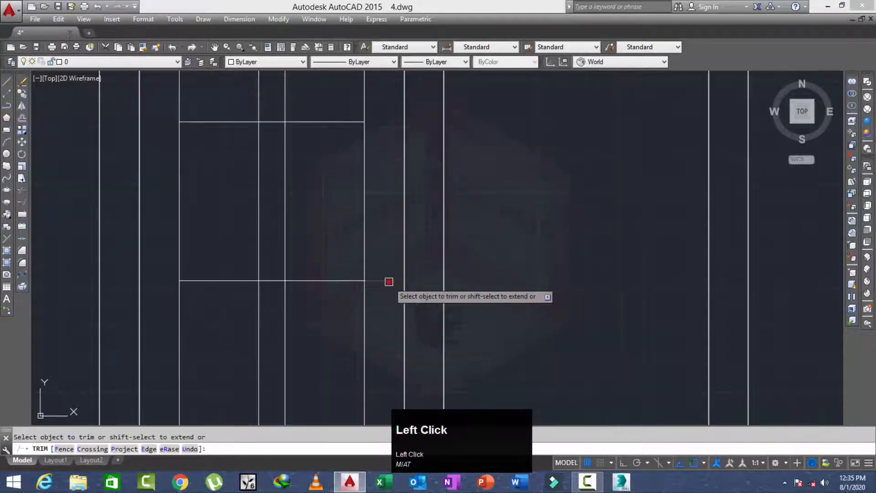
scroll(376, 285, "down", 4)
key("Escape")
type("o")
key("space")
type("2")
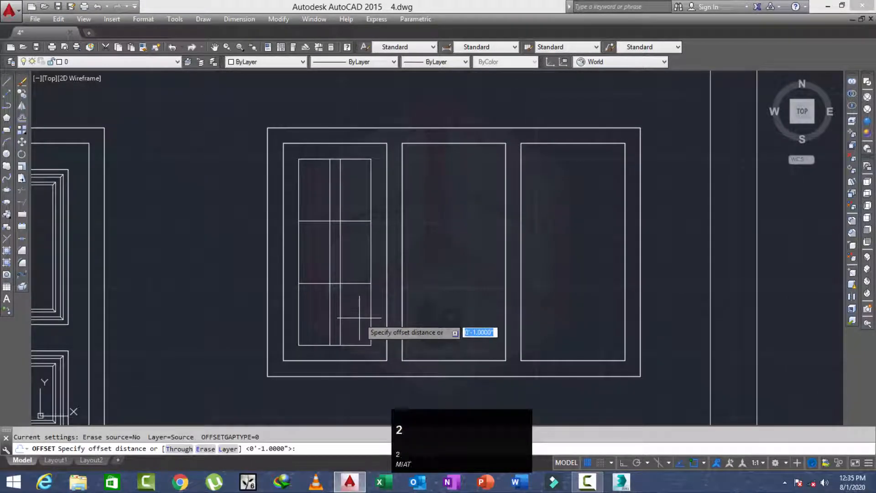
key("space")
key("space")
type("o")
key("space")
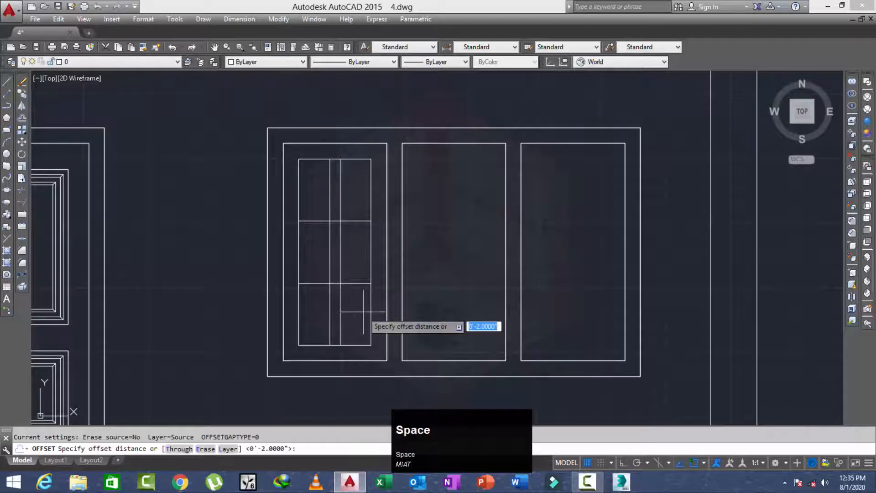
key("Escape")
type("1")
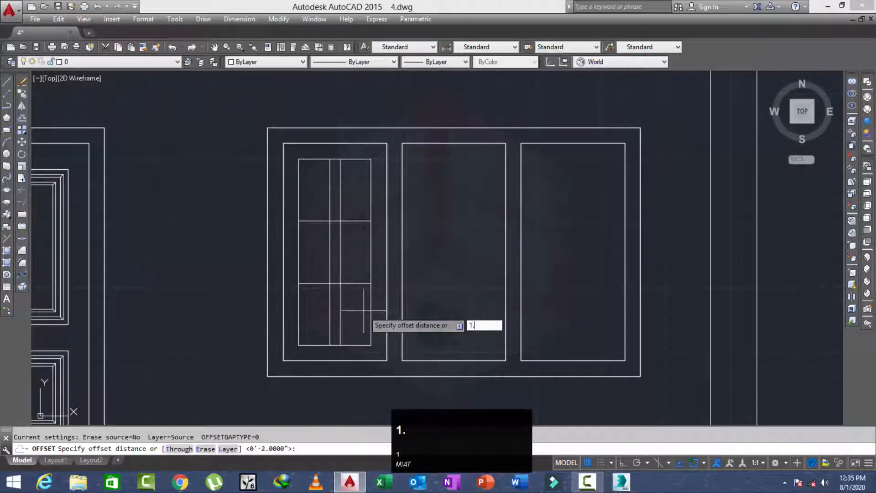
key("Escape")
Offset the lower horizontal line 1.5" downward and the upper horizontal line 1.5" upward
key("space")
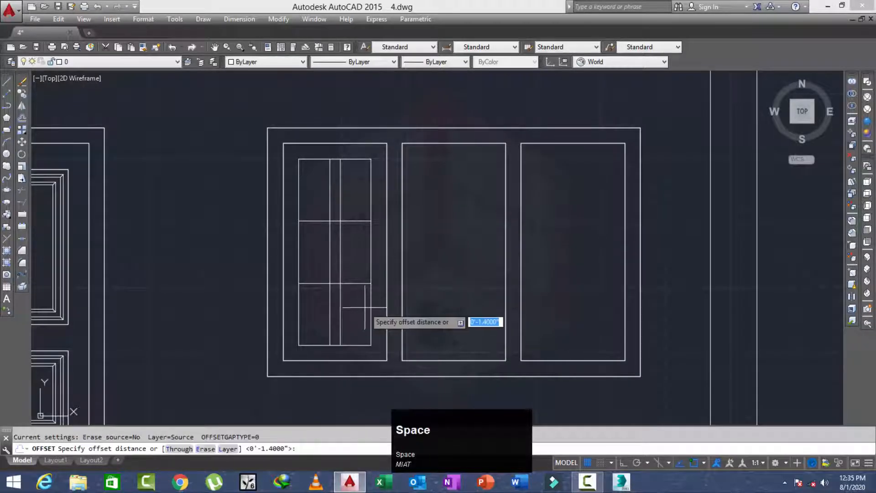
type("5")
key("space")
scroll(360, 283, "up", 2)
left_click(361, 283)
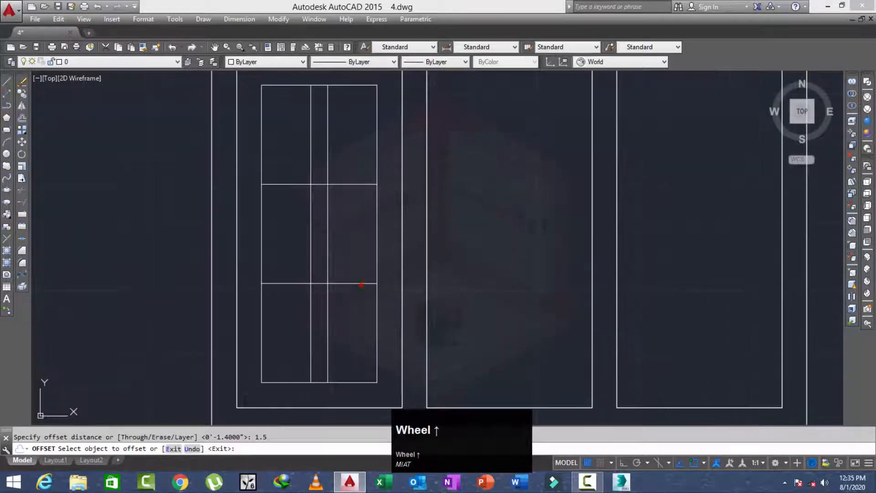
left_click(355, 337)
left_click(343, 185)
left_click(343, 137)
key("Escape")
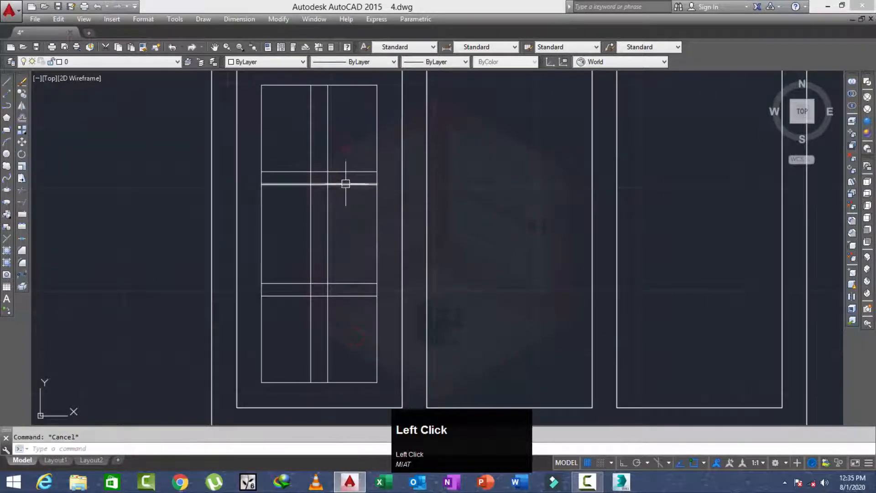
Offset the original upper horizontal line 0.5" downward and the original lower one 0.5" upward
key("space")
type(".5")
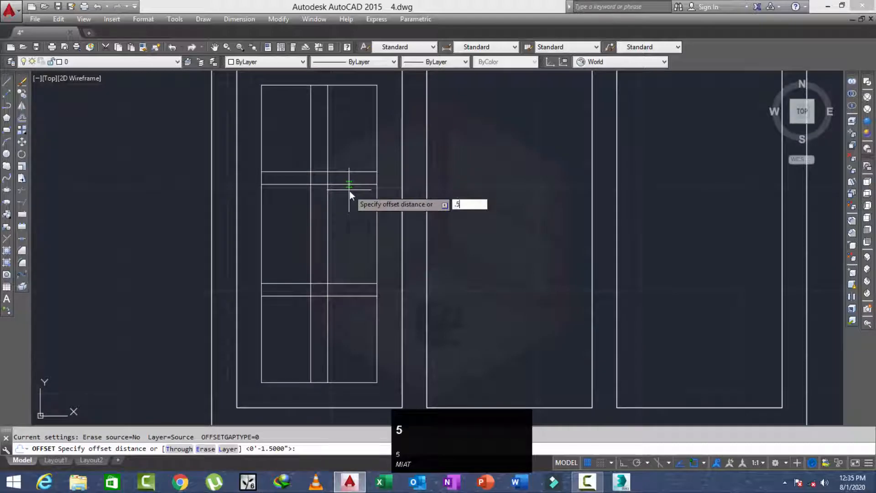
key("space")
left_click(352, 185)
left_click(342, 229)
left_click(346, 283)
left_click(364, 247)
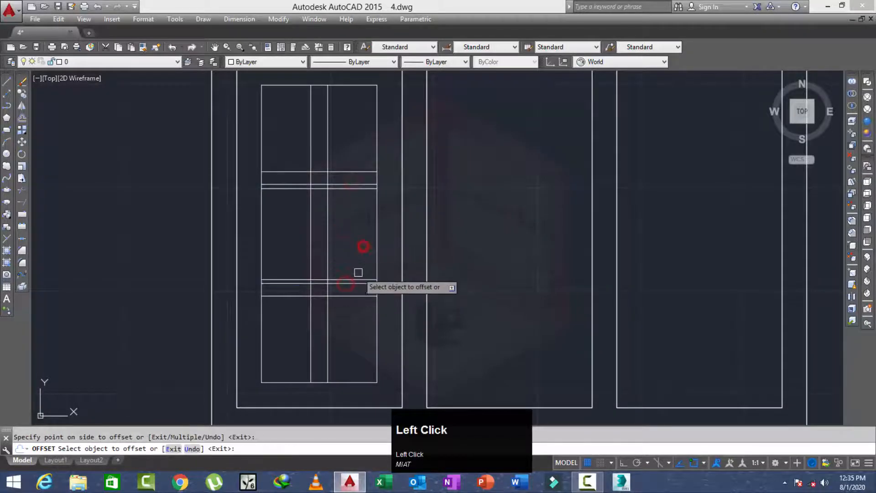
Erase the two original horizontal lines lying between their offset copies
scroll(355, 280, "up", 5)
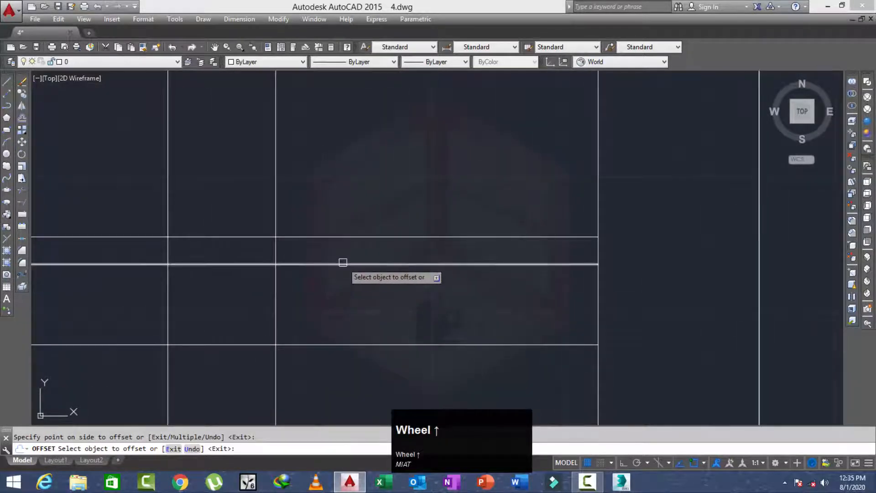
key("Escape")
left_click(349, 253)
left_click(333, 276)
key("Delete")
scroll(362, 179, "down", 3)
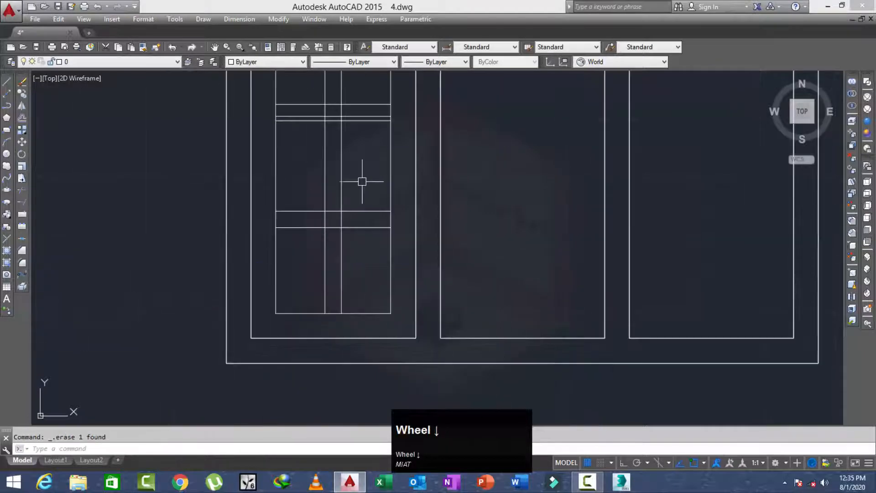
middle_click_drag(362, 180, 348, 207)
scroll(317, 158, "up", 4)
left_click(303, 151)
scroll(299, 177, "down", 4)
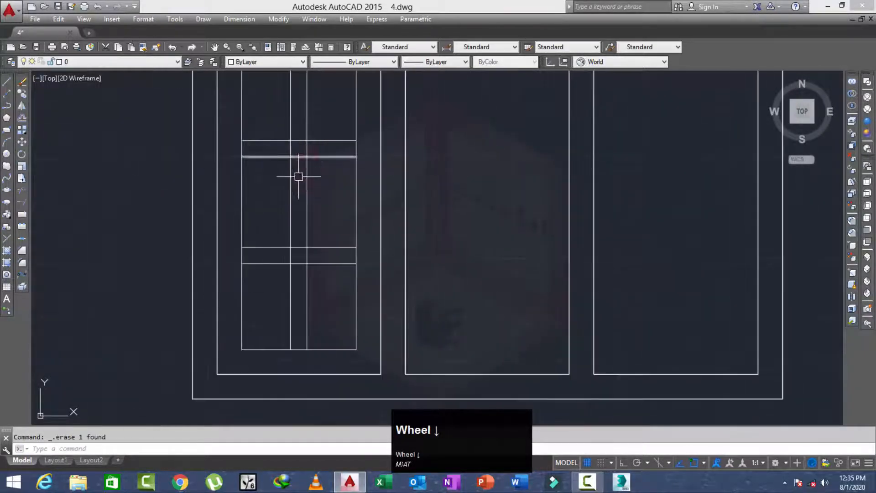
key("Escape")
Measure the distance between the lower pair of horizontal glazing bar lines
scroll(311, 269, "up", 2)
type("d")
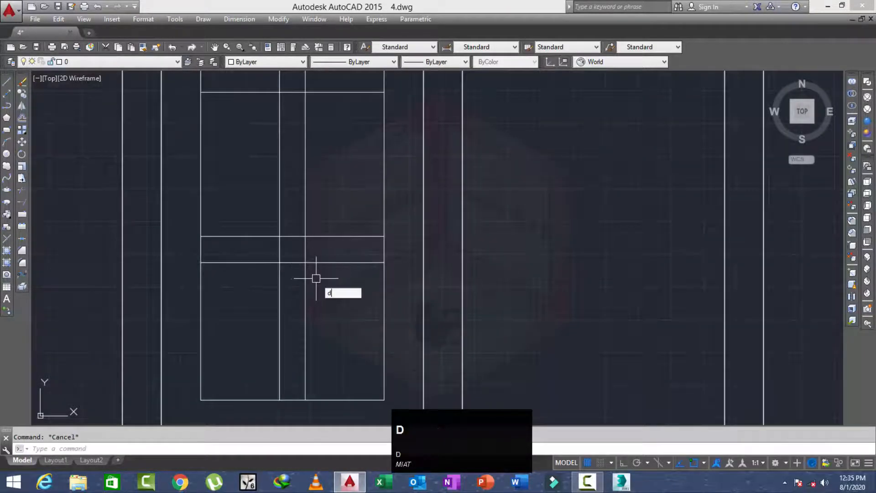
type(" poi")
key("space")
left_click(351, 262)
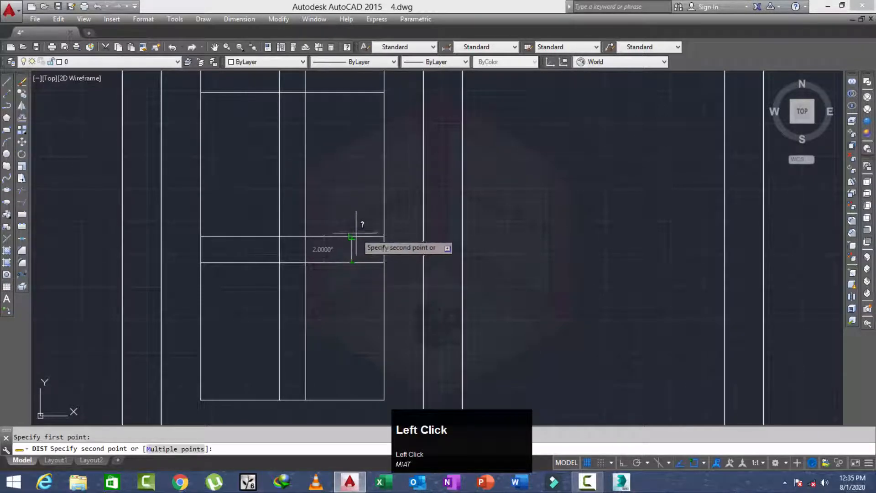
left_click(352, 231)
key("Escape")
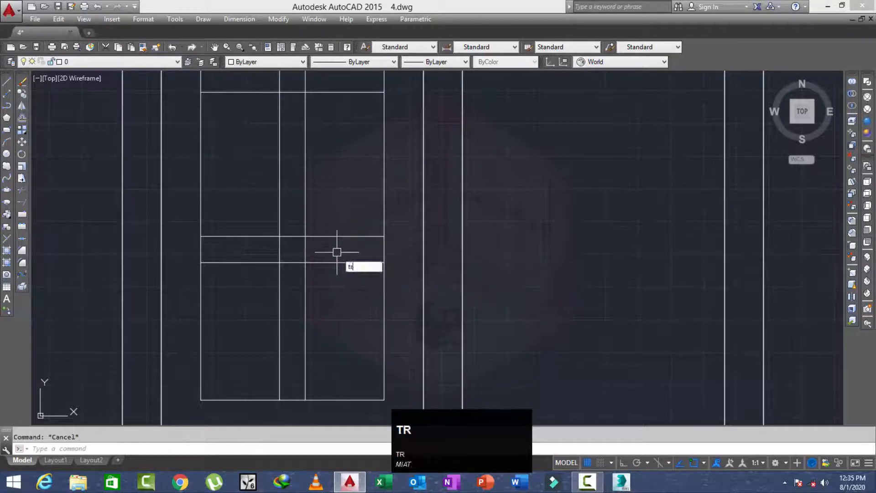
Trim the overlapping segments where the lower horizontal bar crosses the mullion and meets the inner rectangle's side edges
key("space")
key("space")
scroll(377, 243, "up", 2)
scroll(403, 243, "down", 2)
scroll(407, 243, "up", 1)
left_click(409, 242)
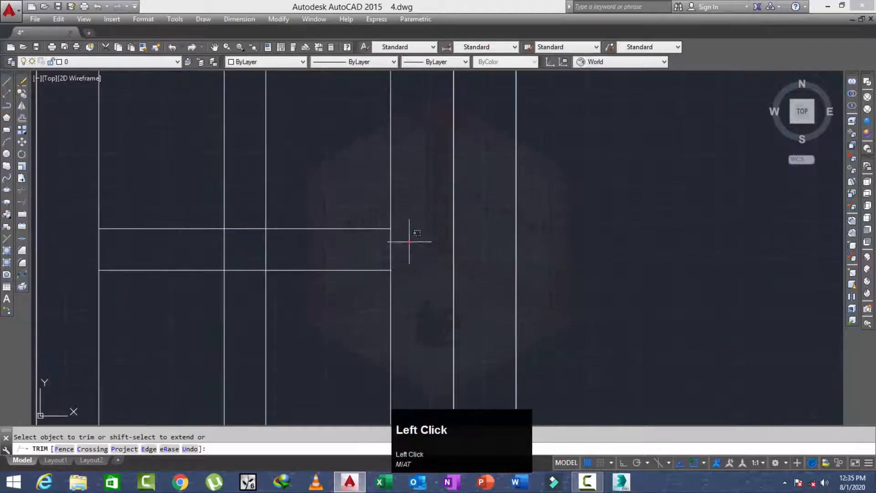
left_click(358, 251)
left_click(349, 247)
left_click(202, 247)
left_click(238, 211)
left_click(238, 307)
scroll(227, 252, "down", 2)
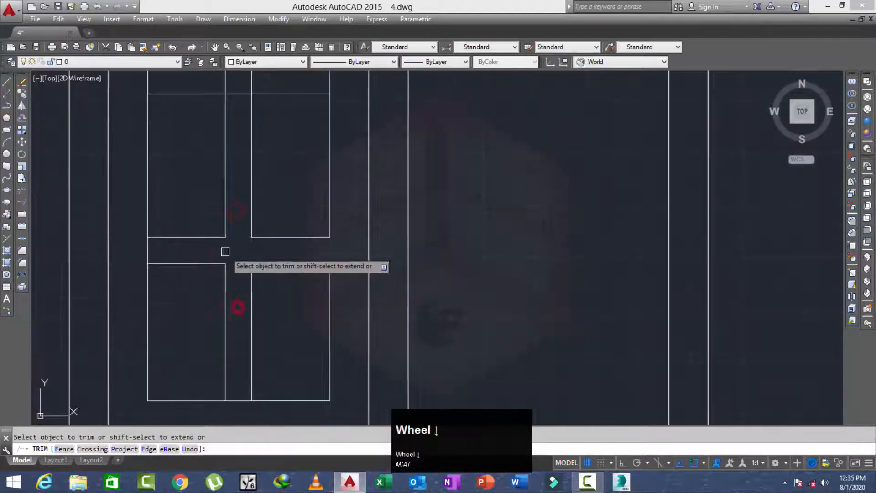
left_click(165, 246)
left_click(121, 257)
Trim the overlapping segments where the upper horizontal bar crosses the mullion and meets the inner rectangle's side edges
scroll(242, 242, "down", 2)
scroll(239, 315, "up", 1)
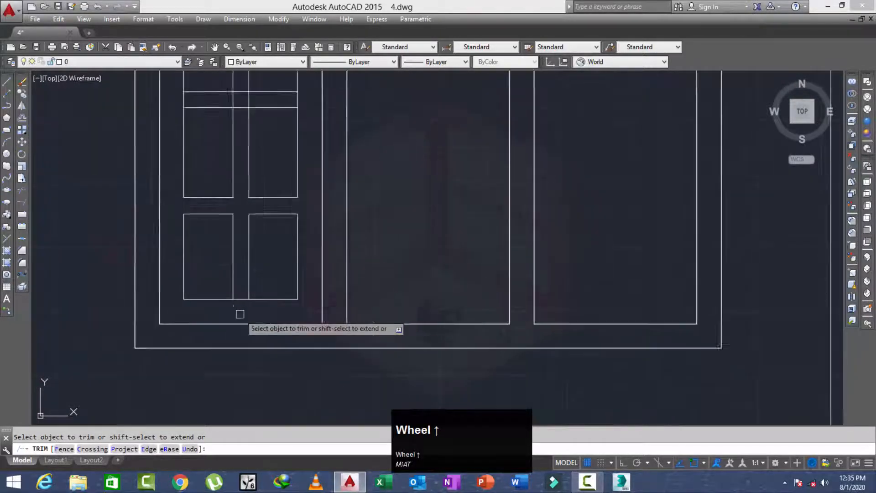
scroll(241, 306, "down", 3)
middle_click(261, 252)
scroll(287, 205, "up", 4)
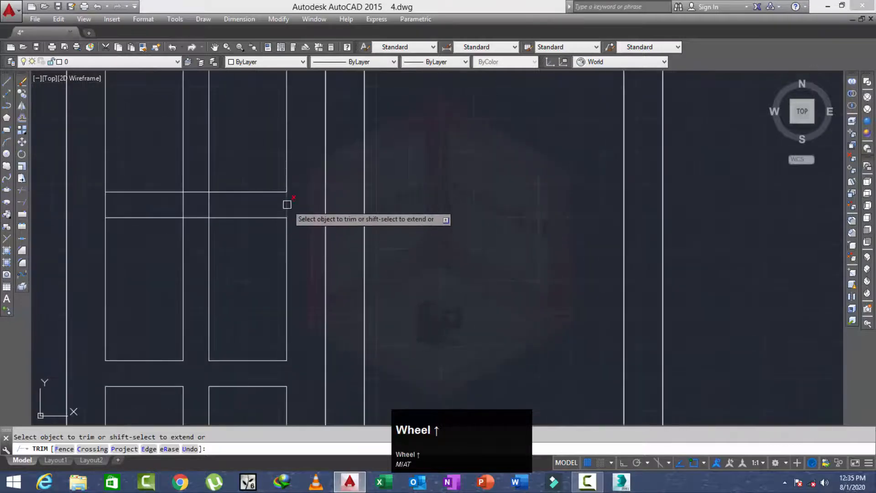
left_click(287, 204)
left_click(176, 208)
left_click(259, 213)
left_click(199, 183)
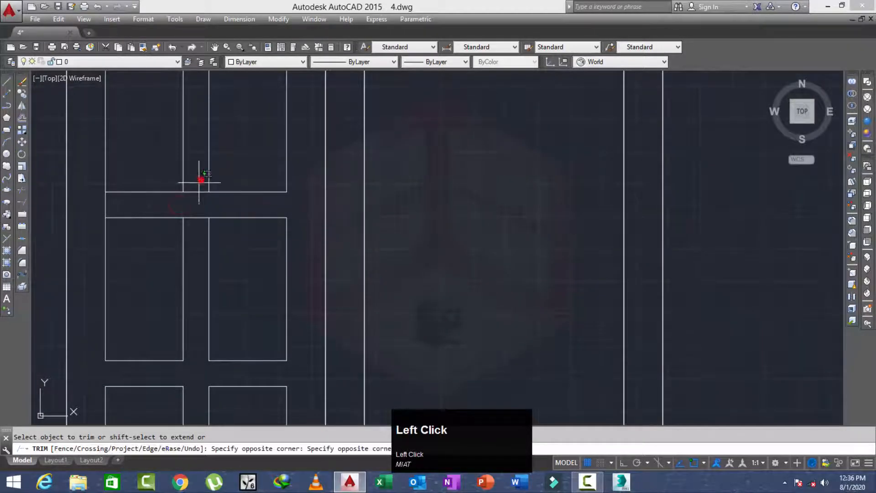
left_click(194, 231)
left_click(143, 209)
left_click(94, 213)
Trim the inner rectangle's top edge between the two vertical mullion lines
scroll(133, 214, "down", 4)
middle_click_drag(171, 230, 178, 257)
scroll(129, 222, "up", 5)
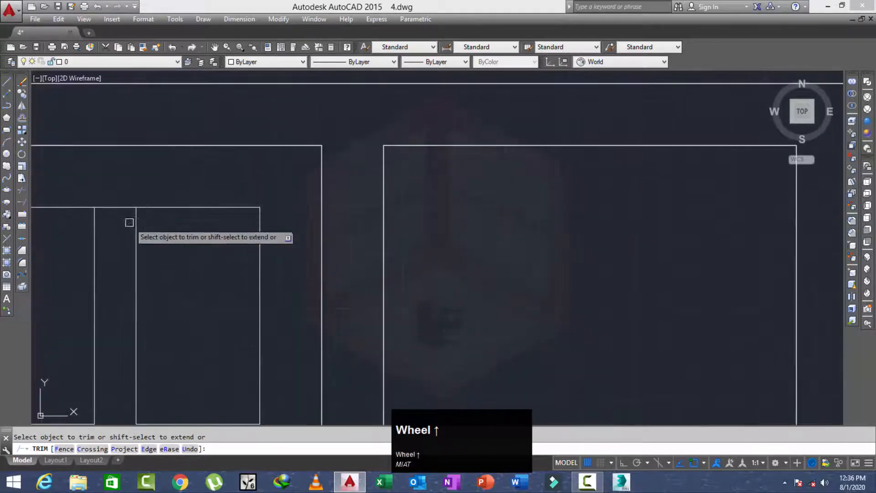
key("Escape")
scroll(121, 228, "down", 3)
middle_click_drag(122, 246, 171, 224)
scroll(171, 224, "up", 2)
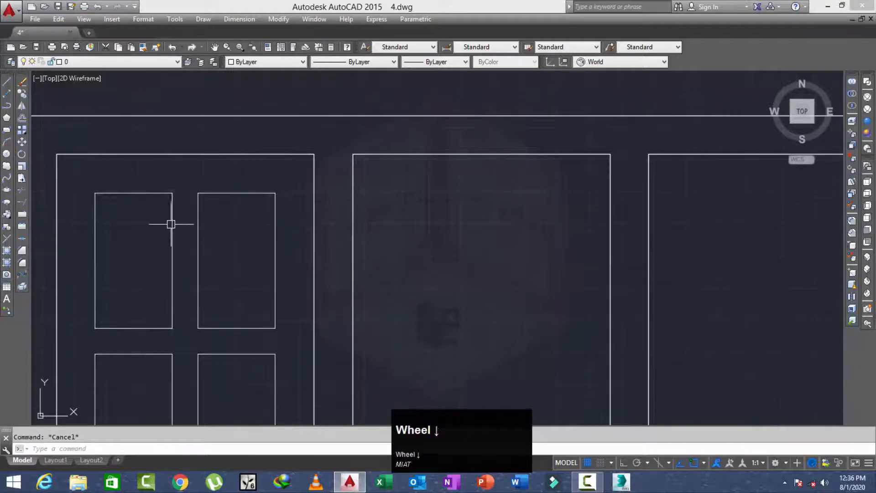
Offset the upper-right panel's top edge 2 inches downward
type("o")
key("space")
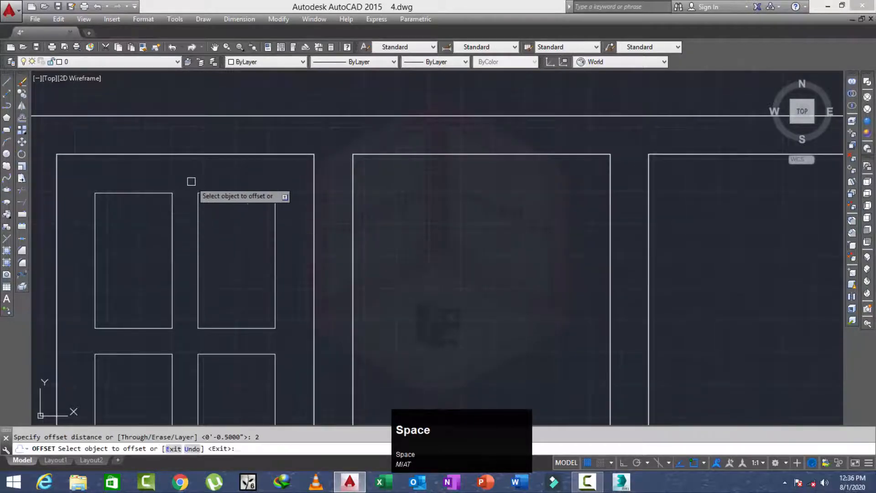
left_click(216, 192)
left_click(208, 234)
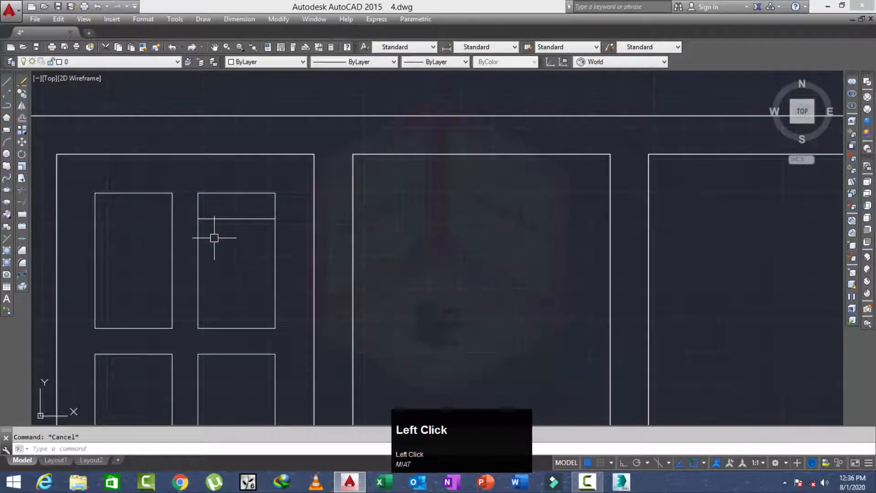
Extend the offset line across to the left panel's outer edge and rejoin the top edge between the two mullion lines
key("space")
key("space")
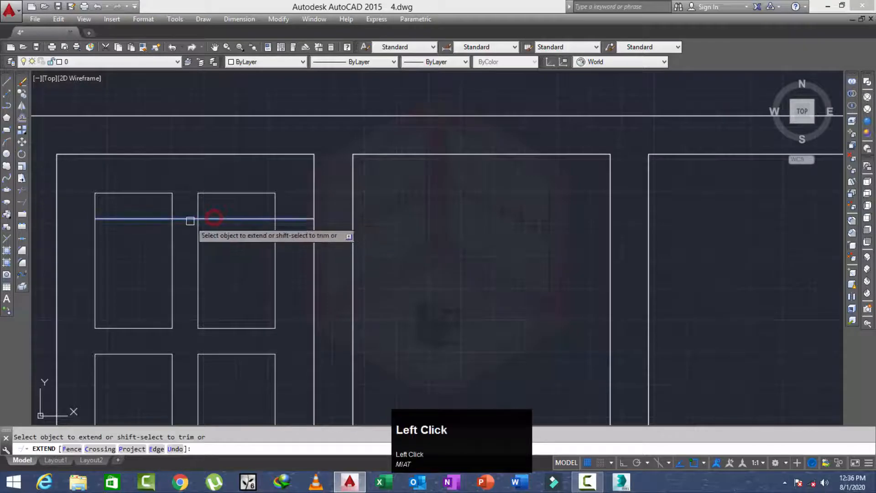
key("space")
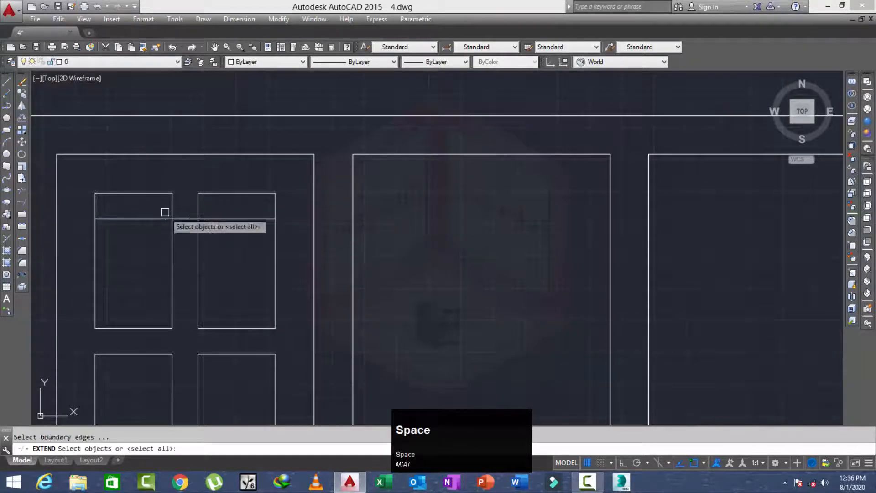
key("space")
left_click(187, 218)
key("Escape")
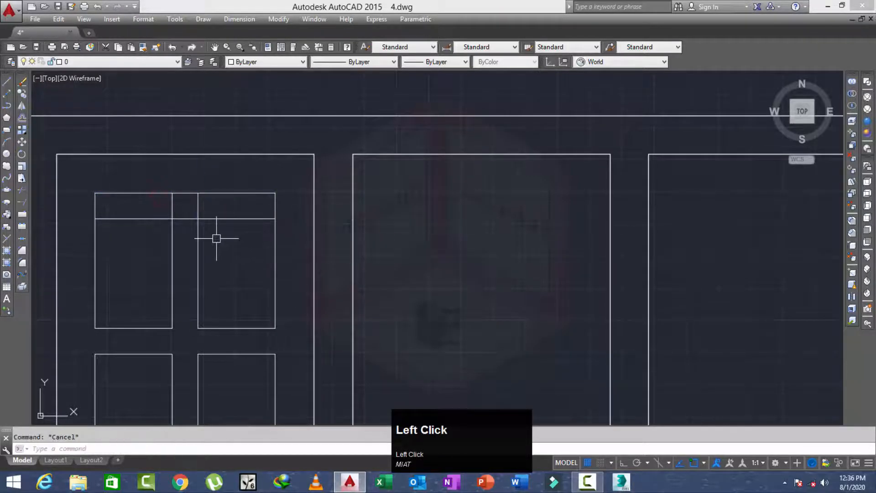
Draw a short vertical centre line between the mullion lines, from the offset line's midpoint up to the top edge
type("o")
key("space")
key("Escape")
scroll(178, 224, "up", 2)
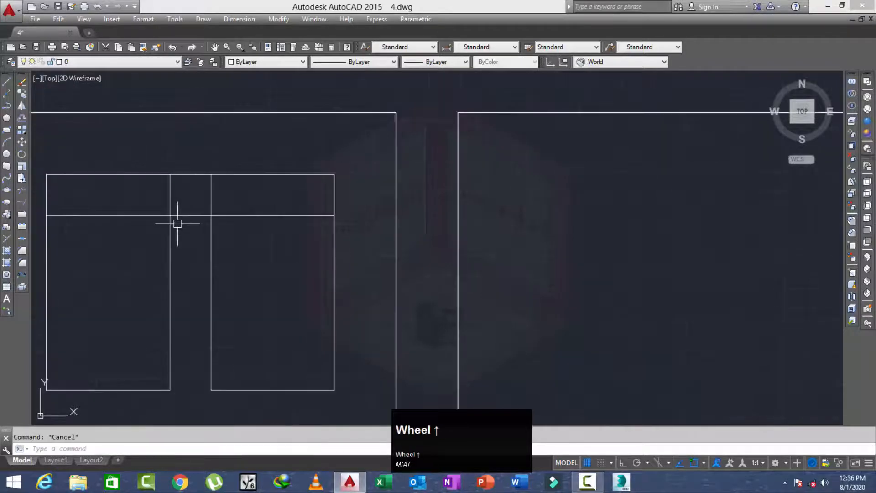
type("l")
key("space")
left_click(190, 215)
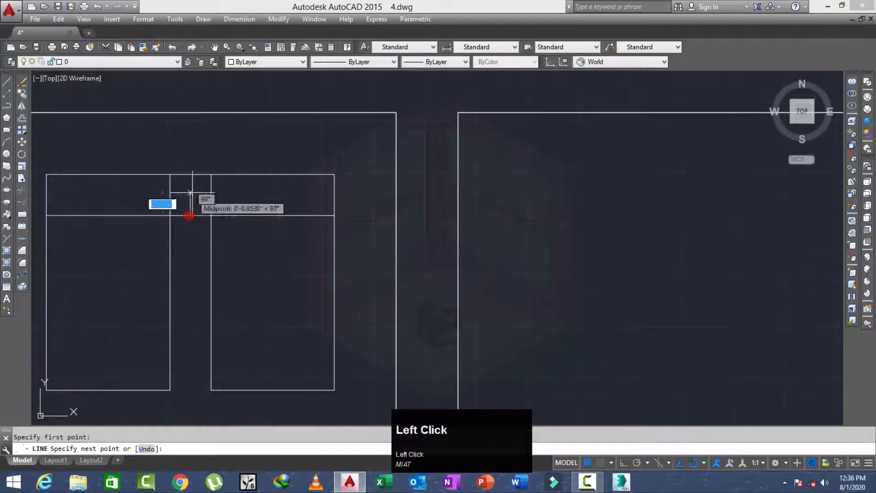
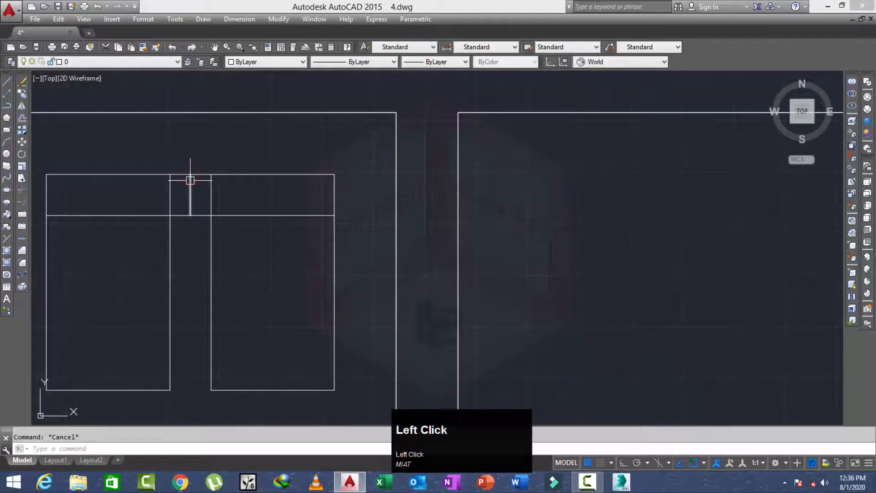
Try offsetting the short vertical centre line 6 inches toward the right panel
type("o")
key("space")
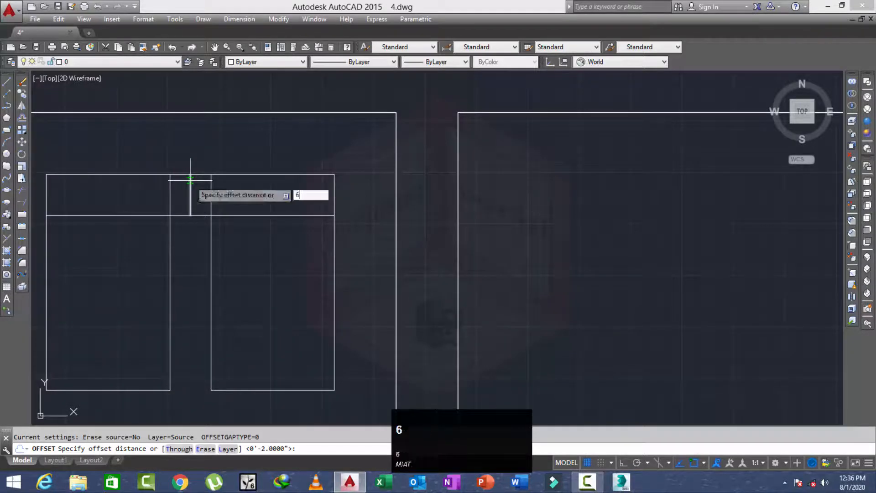
key("space")
left_click(190, 192)
left_click(264, 210)
key("Escape")
scroll(313, 195, "up", 3)
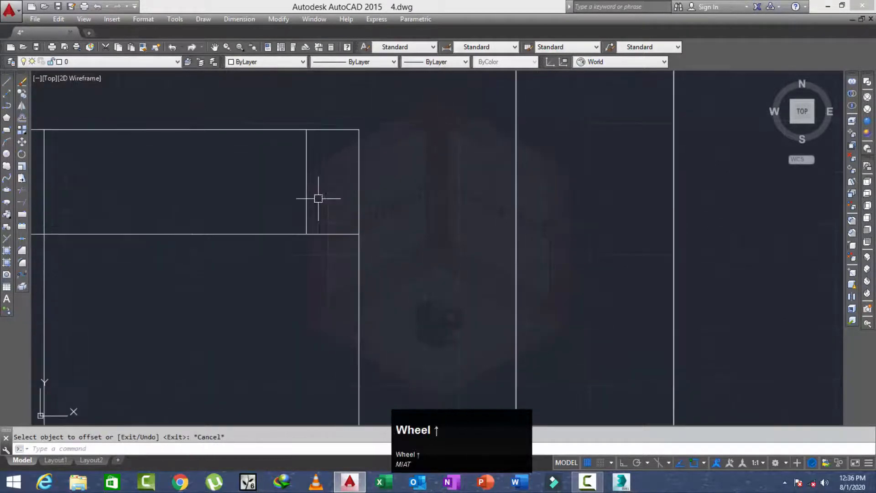
left_click(324, 187)
left_click(276, 203)
Offset the short vertical centre line 3.5 inches to both its right and left
key("space")
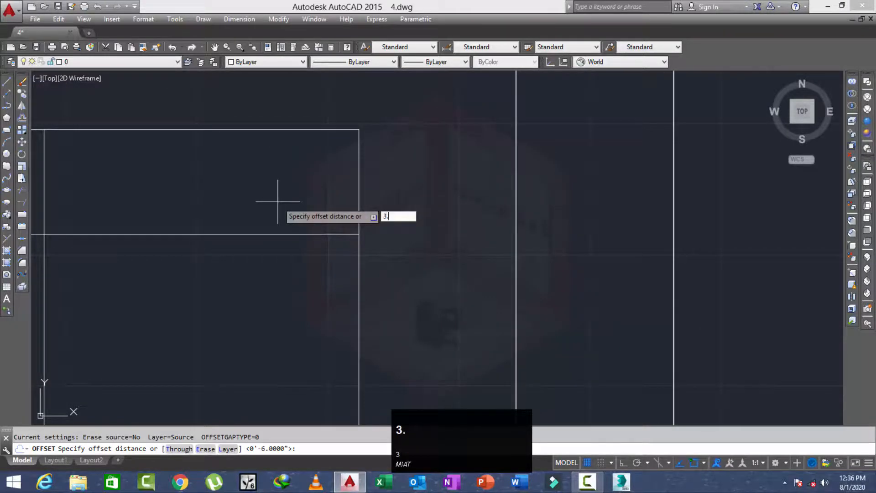
type("3.5")
key("space")
scroll(137, 198, "down", 2)
left_click(131, 196)
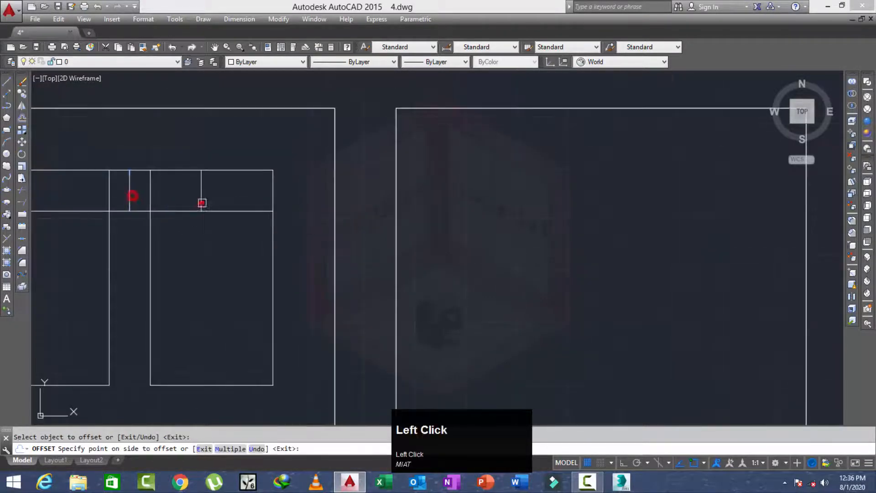
left_click(201, 201)
left_click(130, 196)
middle_click_drag(88, 208, 105, 212)
left_click(92, 208)
key("Escape")
scroll(101, 210, "down", 4)
scroll(102, 218, "up", 4)
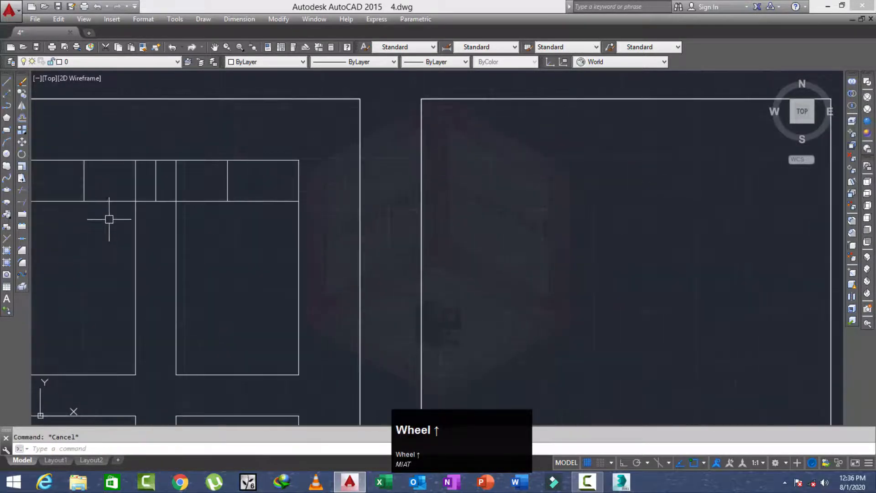
Draw a three-point arc between the bases of the two offset lines through the centre line's midpoint, and erase the centre line
type("a")
key("space")
left_click(86, 200)
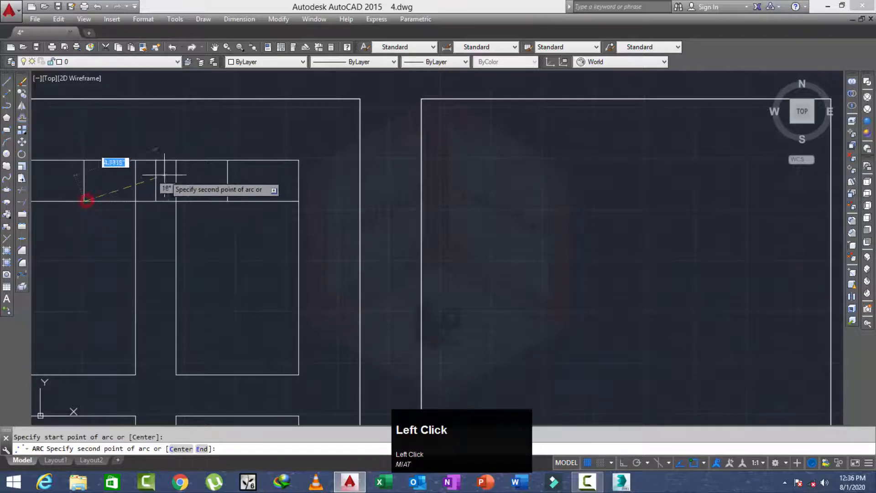
left_click(156, 181)
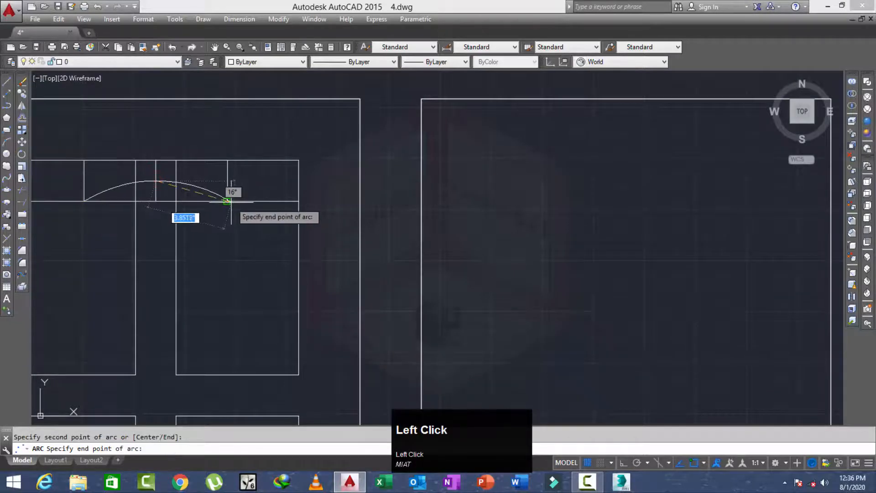
left_click(229, 201)
middle_click(217, 208)
scroll(201, 199, "up", 4)
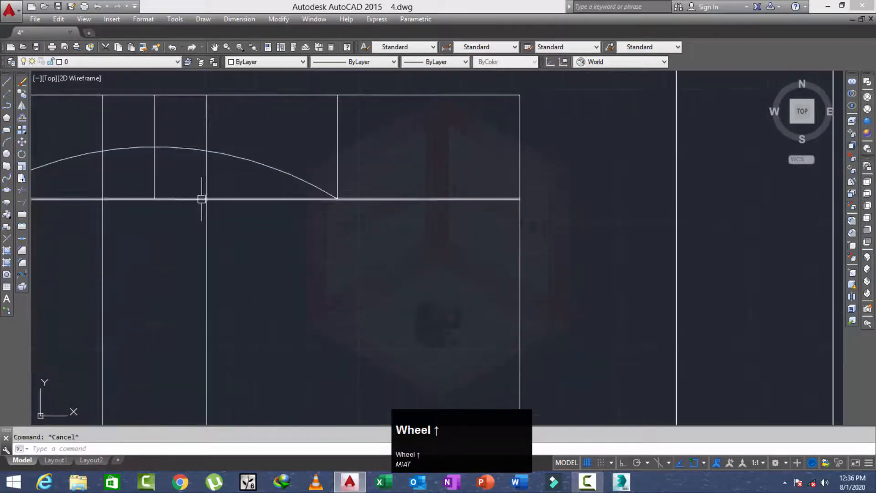
left_click(146, 177)
key("Return")
Trim both mullion lines beneath the arc and the horizontal line from the mullion's right side to the arc's right end
middle_click_drag(168, 178, 195, 219)
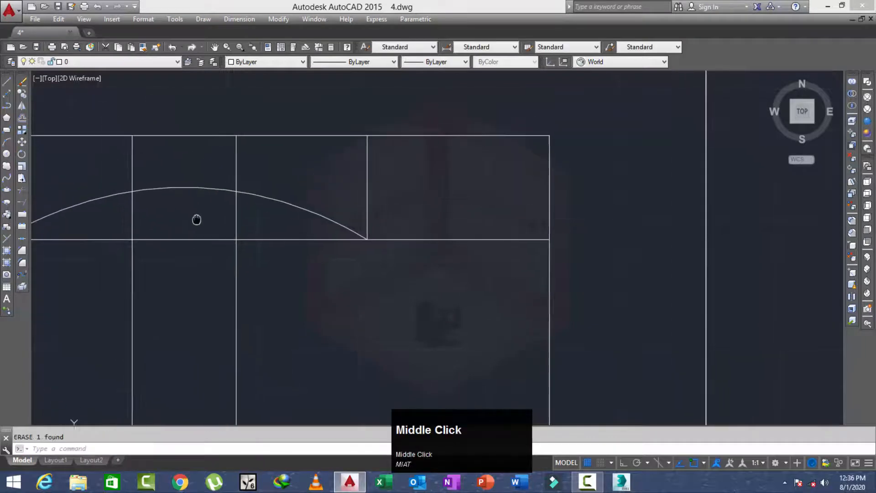
scroll(202, 222, "down", 2)
type("tr")
key("space")
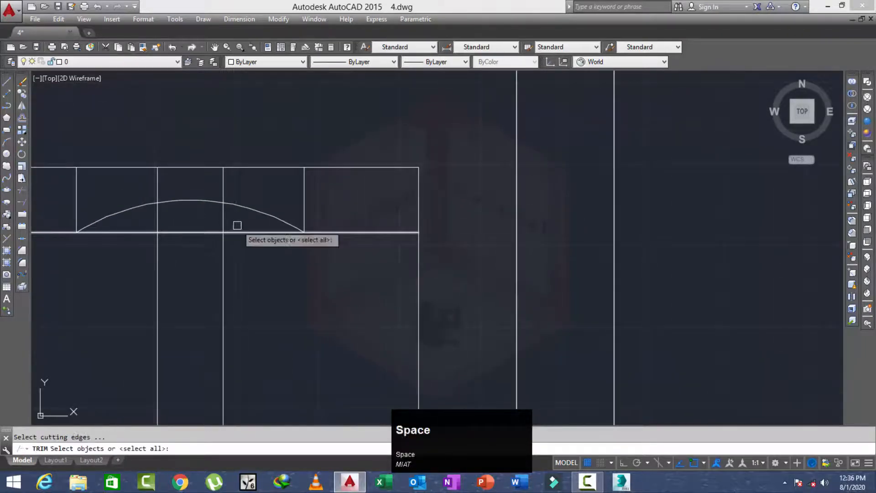
key("space")
scroll(242, 223, "up", 2)
left_click(261, 217)
left_click(88, 222)
left_click(237, 227)
left_click(241, 266)
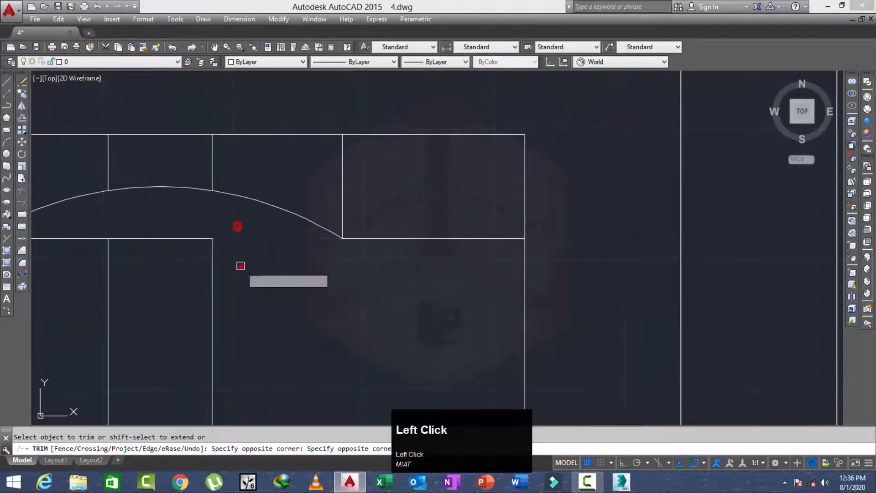
Trim the horizontal line from the arc's left end to the mullion's left side
scroll(240, 249, "down", 4)
scroll(159, 254, "up", 4)
left_click(169, 230)
left_click(196, 246)
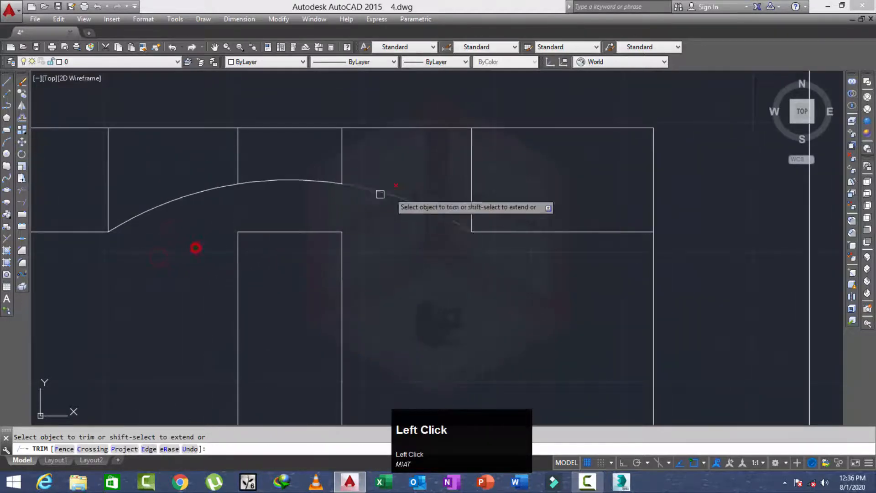
left_click(508, 159)
key("Escape")
Erase the four short vertical lines between the arched line and the top edge
middle_click_drag(77, 169, 231, 177)
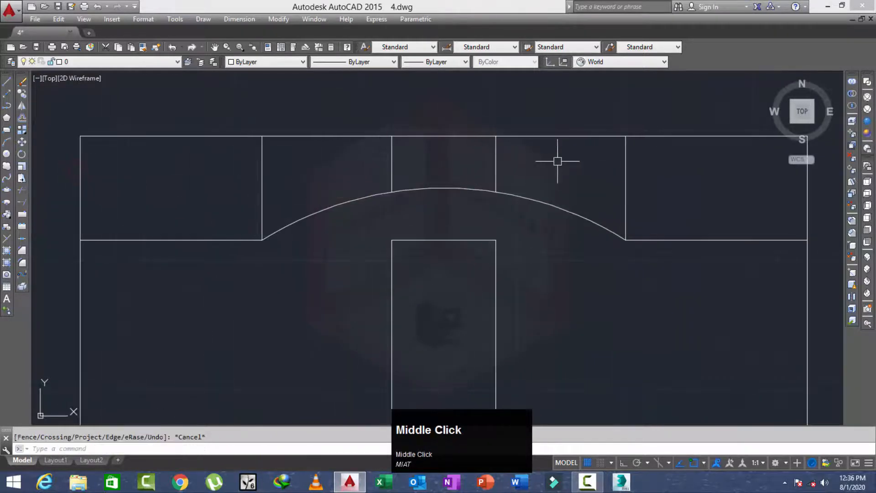
left_click(672, 165)
left_click(222, 184)
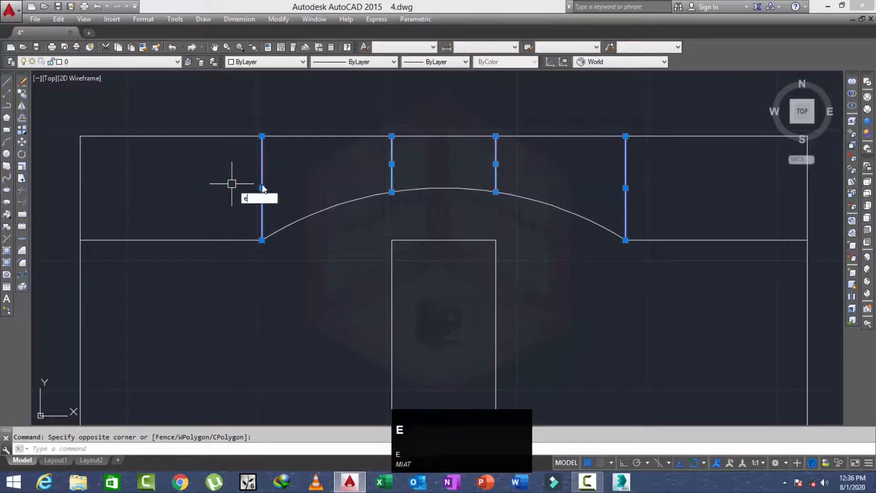
key("Return")
Extend the upper panels' two mullion lines up to the arc
scroll(227, 179, "down", 4)
middle_click(307, 247)
scroll(315, 210, "down", 2)
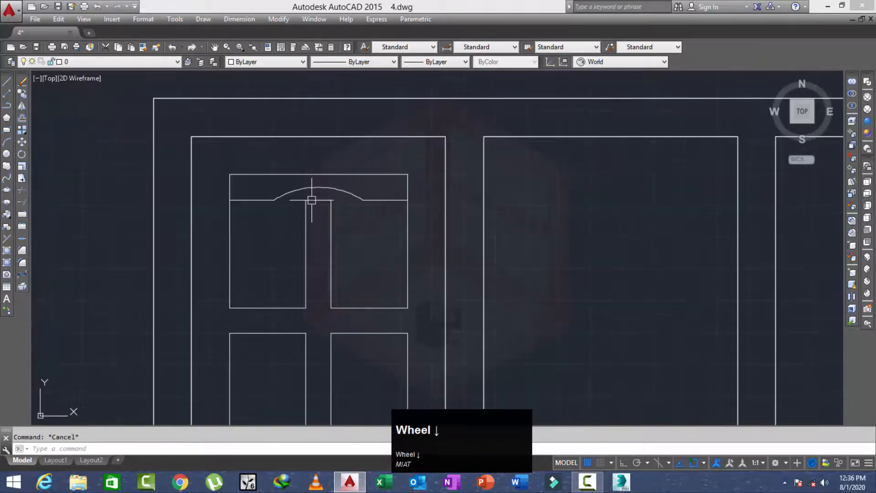
scroll(321, 227, "up", 2)
middle_click(321, 227)
key("space")
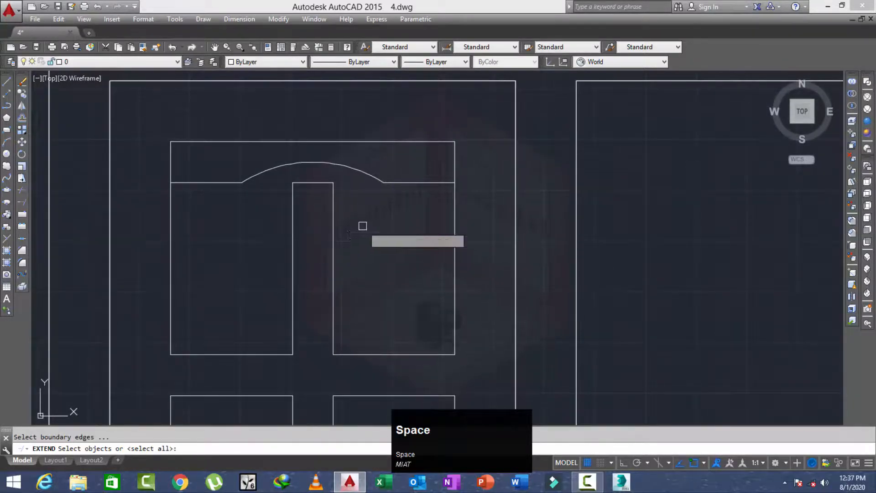
key("space")
left_click(356, 227)
left_click(303, 217)
left_click(269, 239)
scroll(319, 203, "up", 2)
key("Escape")
Erase the short horizontal segment between the two mullion lines beneath the arc
left_click(317, 156)
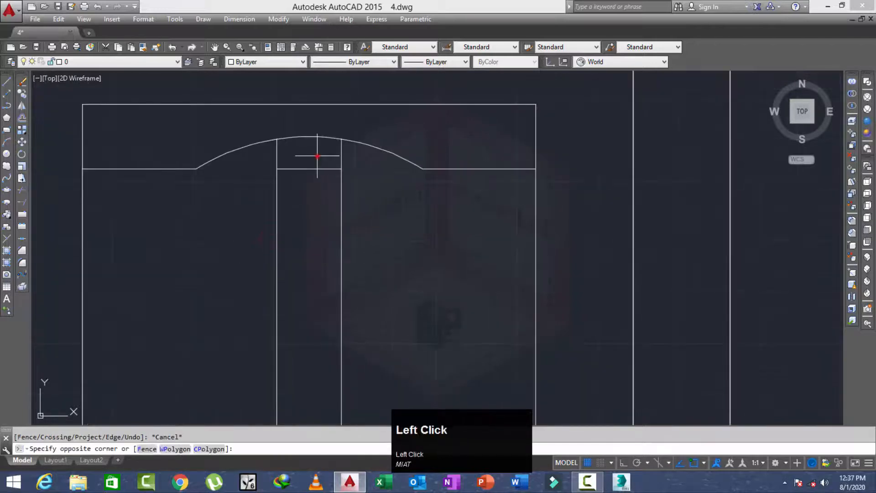
left_click(302, 180)
key("space")
Trim the crown of the arc between the two mullion lines
scroll(302, 183, "down", 4)
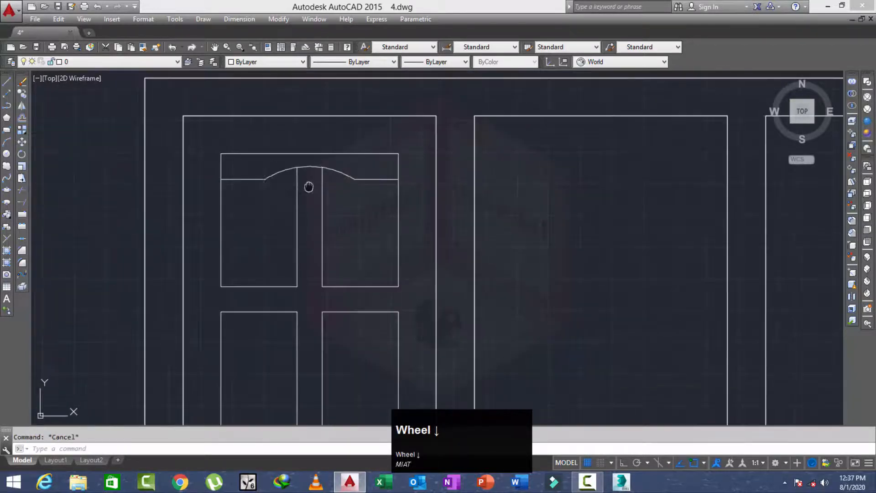
type("tr")
key("space")
key("space")
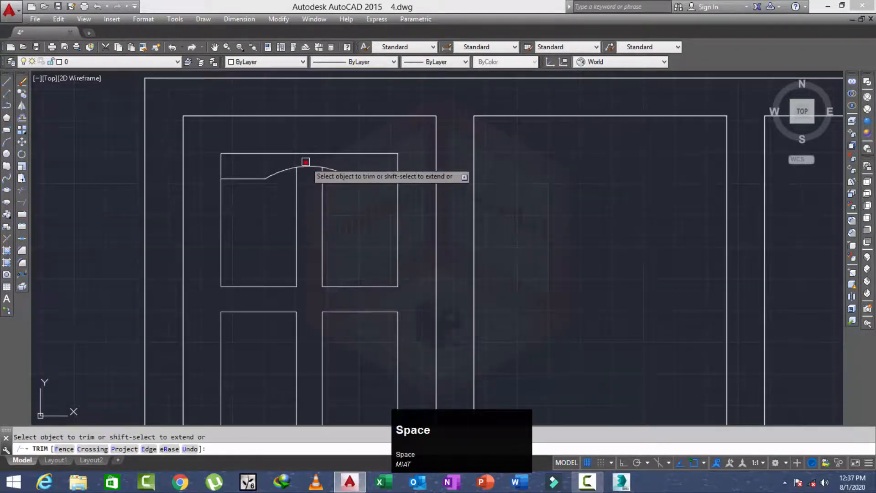
left_click(305, 170)
middle_click_drag(308, 189, 306, 189)
key("Escape")
Examine the front elevation and the window's arched left pane next to the panelled door
middle_click(371, 186)
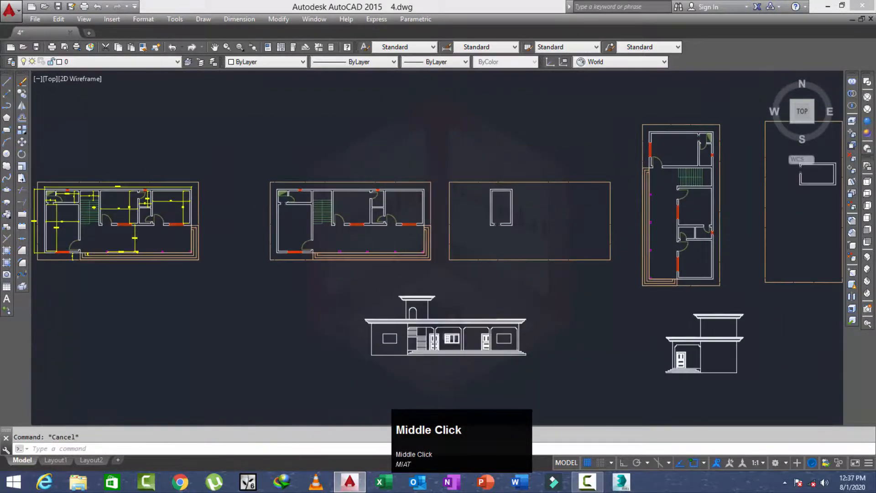
scroll(416, 361, "up", 4)
scroll(430, 361, "up", 2)
middle_click_drag(566, 334, 502, 315)
scroll(407, 278, "up", 4)
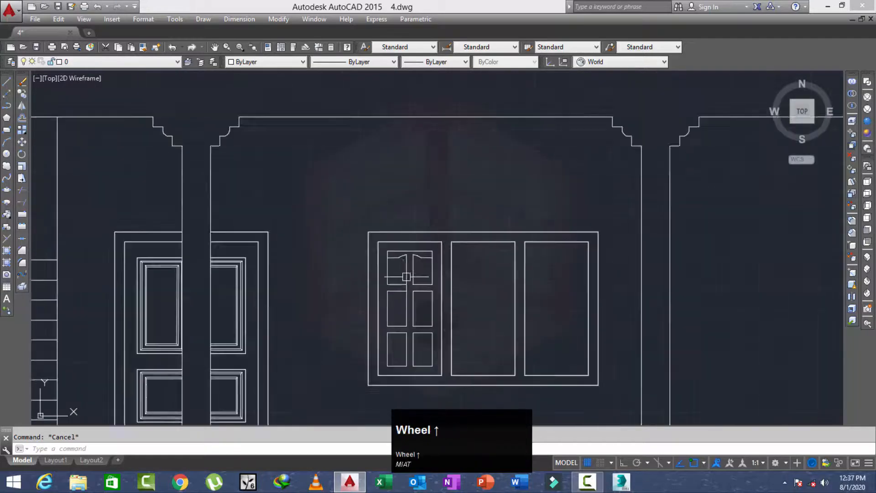
mouse_move(425, 277)
middle_mouse_down()
mouse_move(411, 276)
mouse_move(381, 226)
mouse_move(388, 157)
mouse_move(392, 188)
middle_mouse_up()
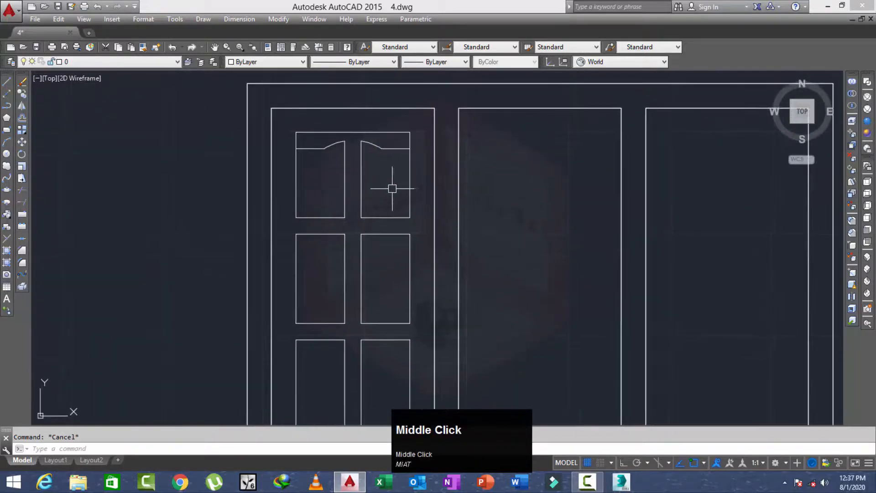
scroll(388, 190, "down", 3)
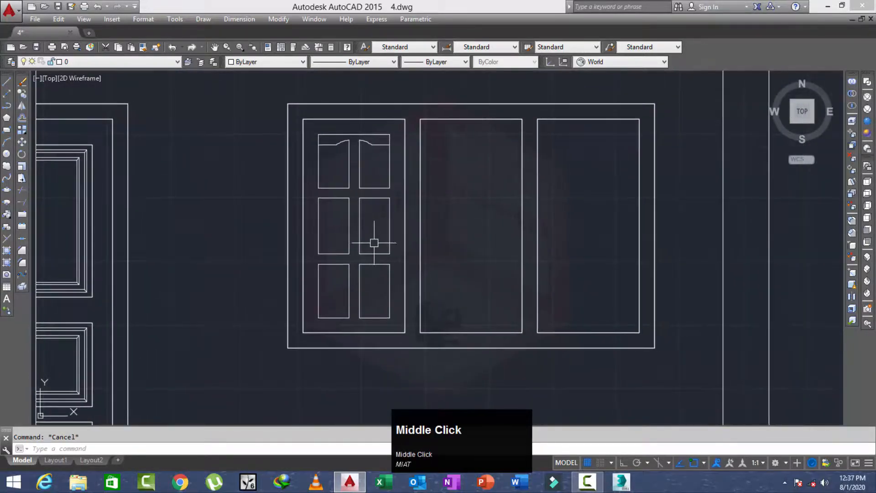
scroll(364, 188, "up", 2)
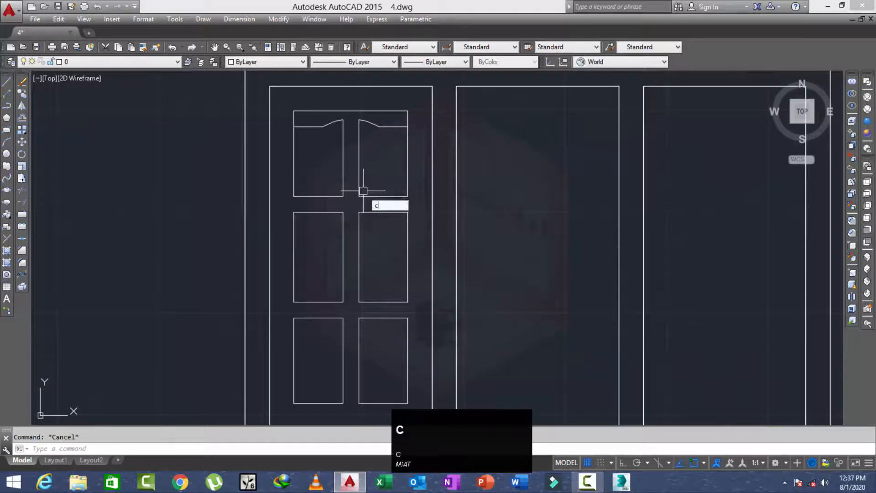
Copy the left pane's six arched panels into the middle and right panes, using the pane's lower corner as base point
scroll(381, 225, "down", 2)
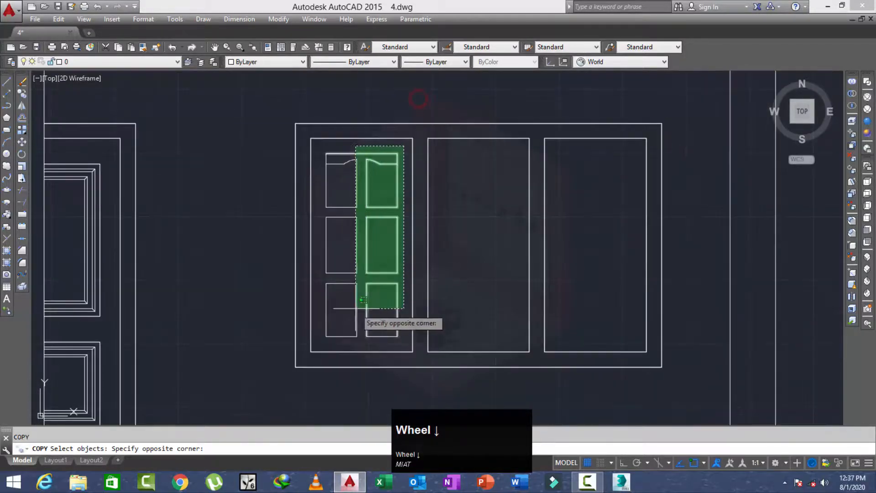
left_click(319, 347)
right_click(317, 350)
left_click(316, 351)
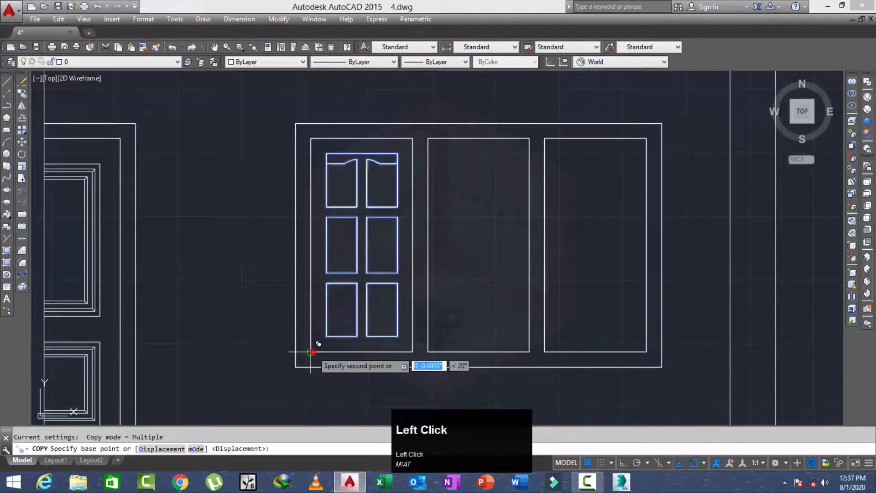
left_click(428, 351)
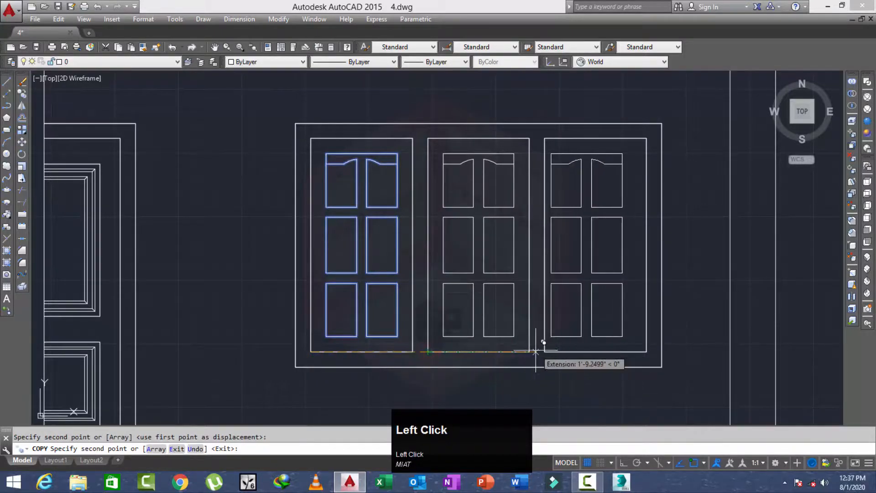
left_click(545, 352)
scroll(443, 338, "down", 2)
scroll(442, 337, "down", 2)
key("Escape")
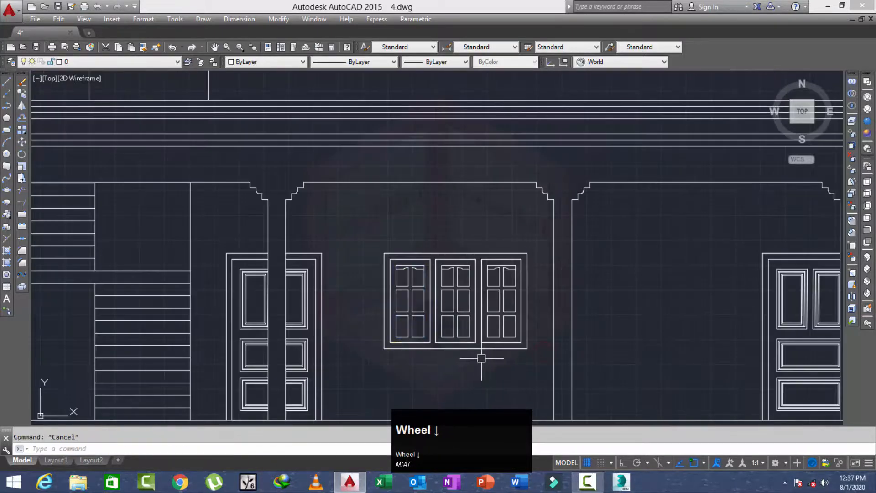
middle_click_drag(474, 356, 460, 343)
type("co")
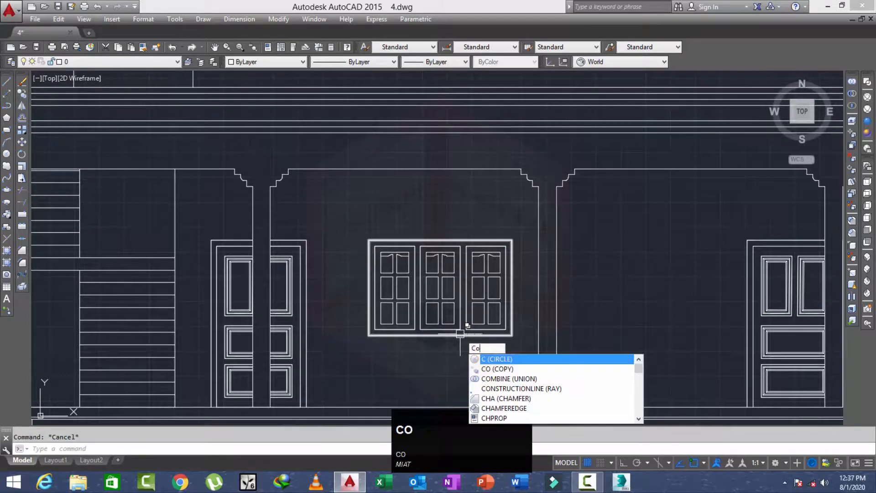
key("space")
left_click(529, 225)
scroll(454, 307, "up", 4)
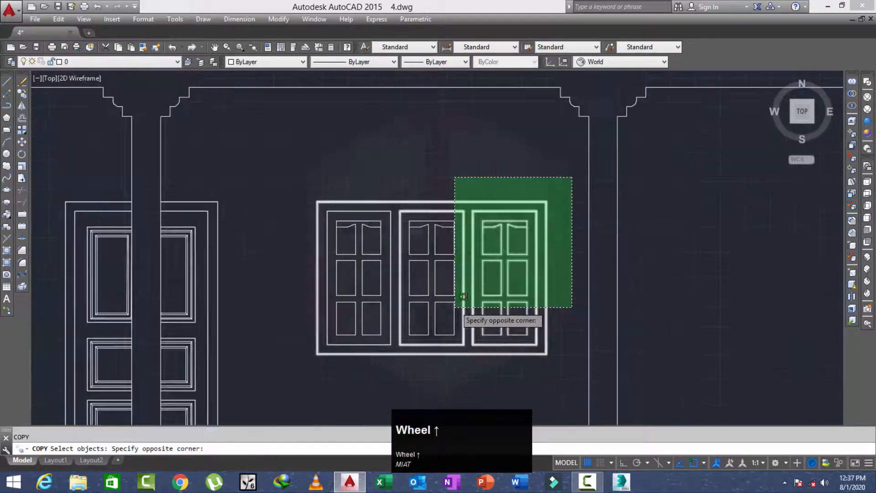
key("Escape")
scroll(318, 176, "up", 4)
key("Escape")
key("Escape")
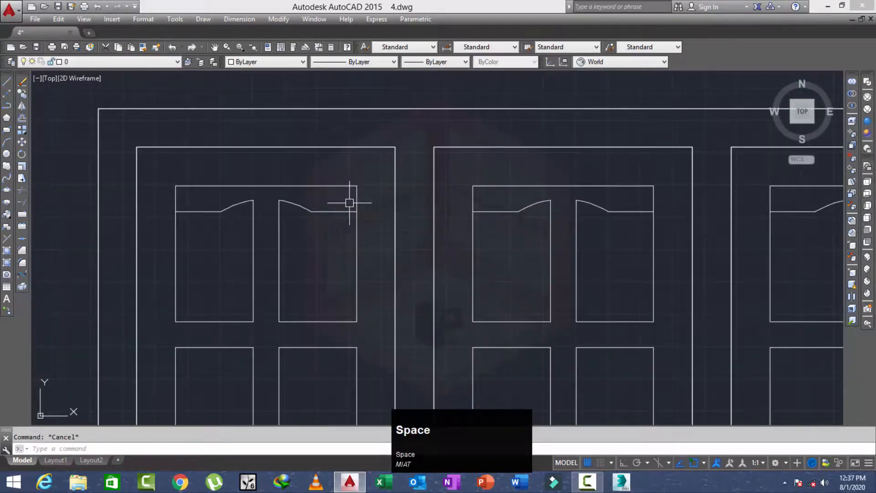
Trim the two vertical side lines above the arched upper panels in the left pane
scroll(350, 202, "up", 4)
type("tr")
key("space")
key("space")
left_click(379, 178)
left_click(334, 198)
scroll(332, 165, "down", 2)
left_click(327, 158)
left_click(317, 168)
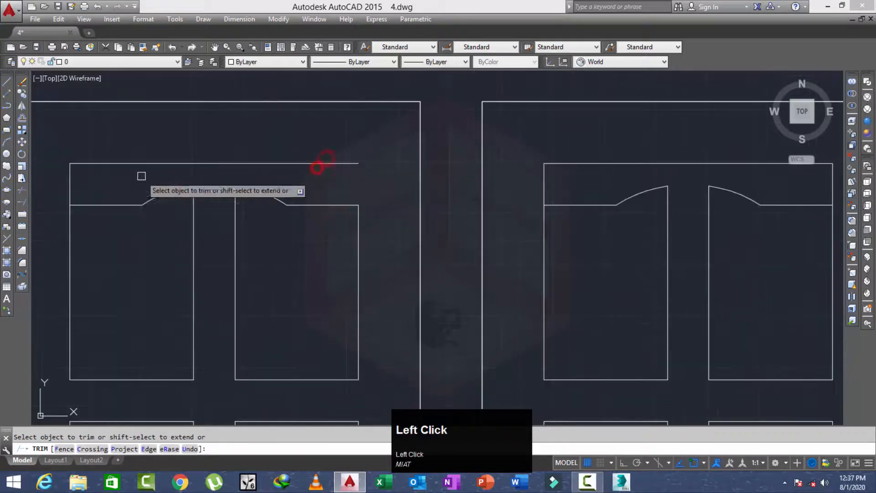
left_click(81, 184)
left_click(49, 193)
Trim the vertical side lines above the middle pane's arched upper panels
scroll(199, 176, "down", 2)
scroll(535, 172, "up", 2)
left_click(655, 181)
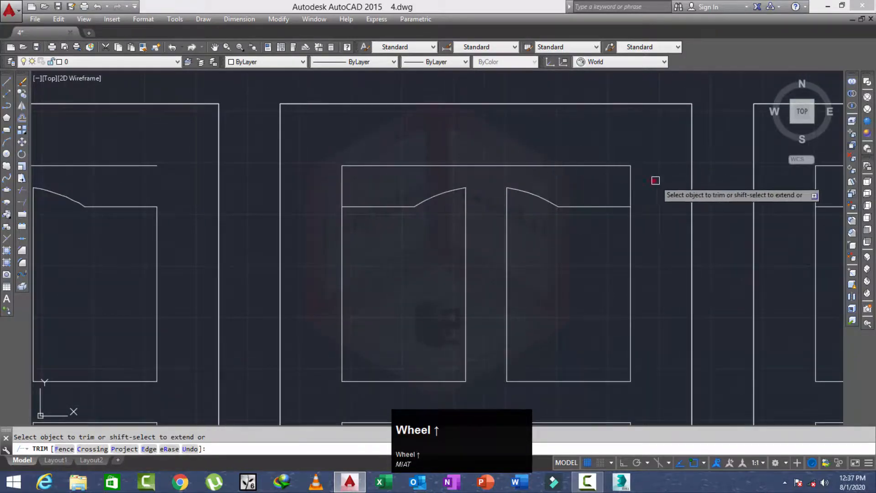
left_click(592, 197)
left_click(391, 180)
left_click(306, 193)
Trim the vertical side lines above the arched upper panels in the right pane and end the trimming
scroll(279, 181, "down", 2)
scroll(640, 181, "up", 1)
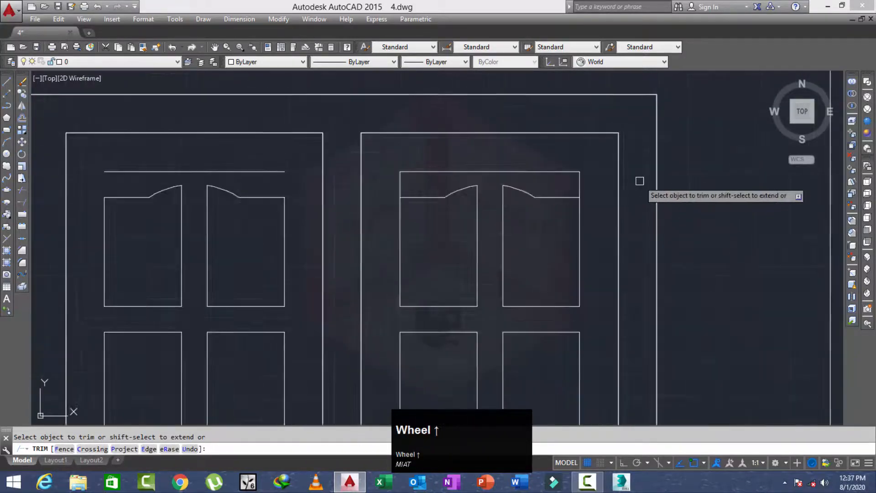
scroll(640, 182, "up", 1)
left_click(595, 182)
left_click(539, 187)
left_click(420, 185)
left_click(366, 188)
key("Escape")
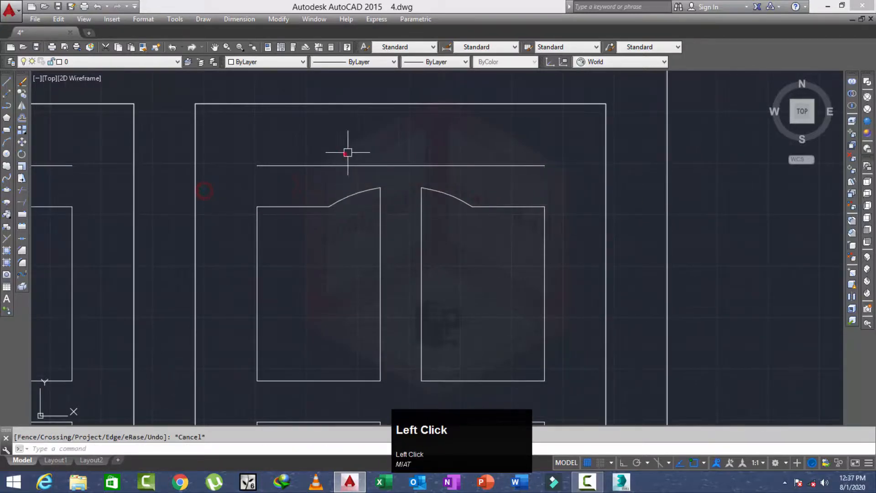
Erase the leftover horizontal line segments above the right pane's arched panels
left_click(346, 154)
left_click(315, 181)
middle_click(417, 227)
scroll(532, 174, "up", 4)
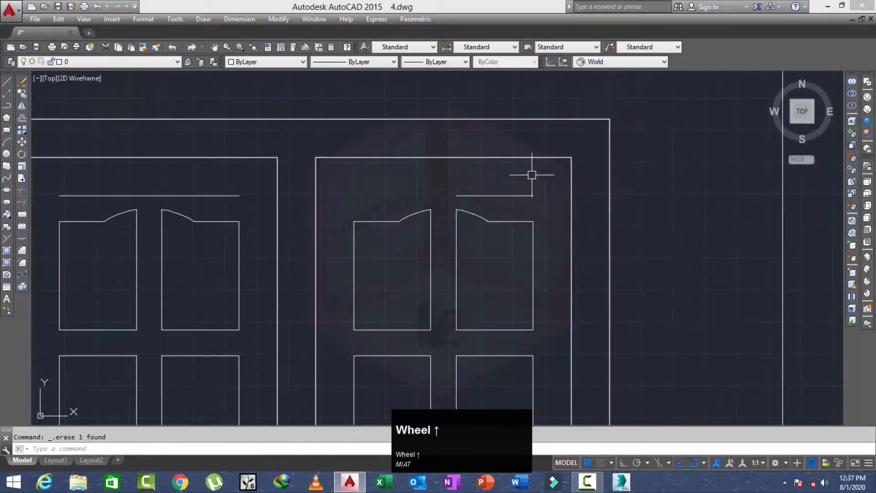
Erase both leftover horizontal segments above the middle pane's arched panels
left_click(215, 192)
left_click(200, 210)
key("Delete")
scroll(239, 184, "down", 2)
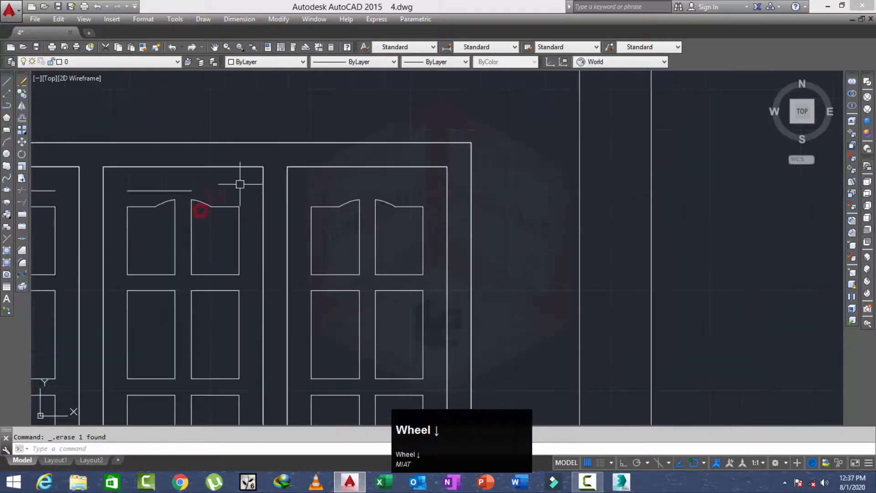
scroll(177, 191, "up", 2)
left_click(174, 187)
left_click(159, 197)
left_click(177, 182)
key("Delete")
Erase the remaining horizontal segments above the arched panels of the left pane
middle_click_drag(151, 179, 384, 211)
scroll(201, 219, "up", 2)
left_click(206, 206)
left_click(184, 238)
key("Delete")
middle_click_drag(177, 228, 310, 228)
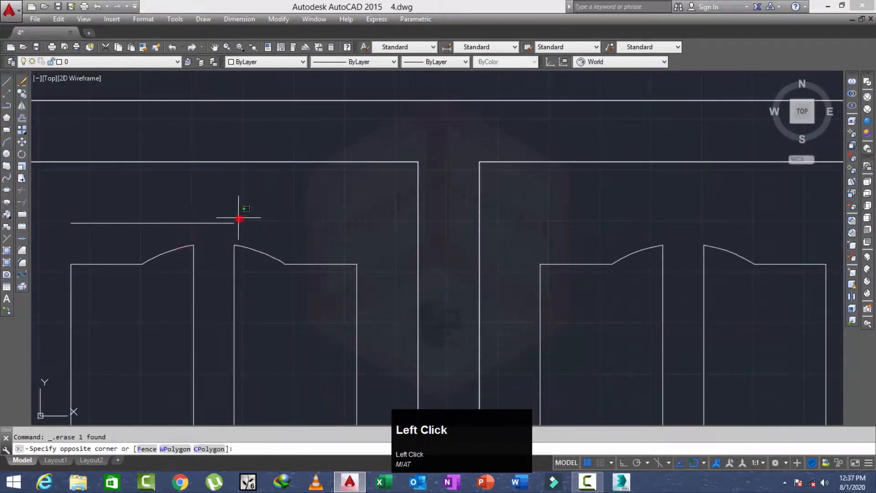
key("Delete")
scroll(188, 198, "down", 4)
middle_click_drag(262, 253, 259, 243)
key("Escape")
Copy the complete three-pane window from its lower right corner onto the empty window outline at the elevation's right end
middle_click_drag(274, 294, 279, 286)
type("ct o")
key("space")
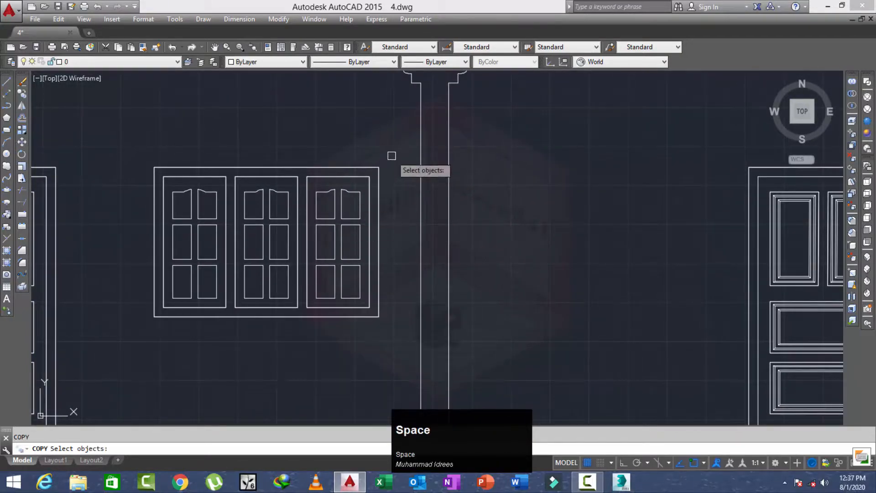
left_click(401, 152)
left_click(130, 340)
scroll(151, 323, "down", 2)
scroll(151, 323, "down", 2)
middle_click_drag(156, 341, 212, 305)
right_click(215, 302)
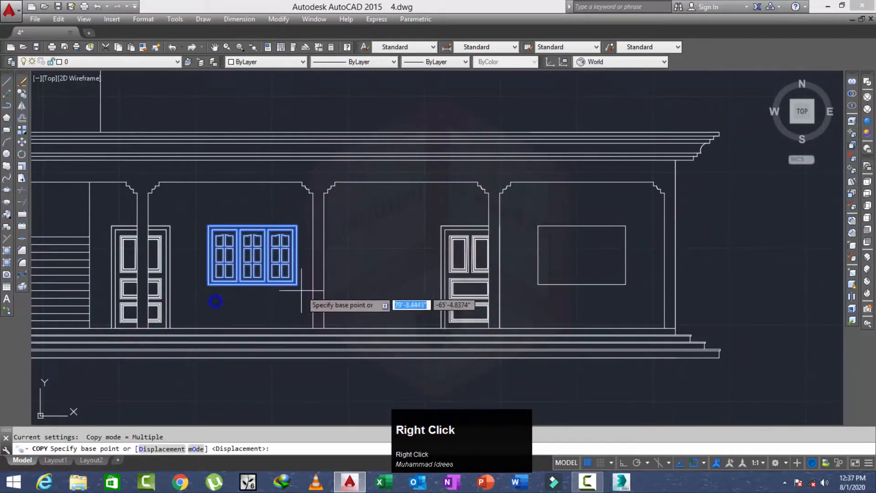
left_click(296, 285)
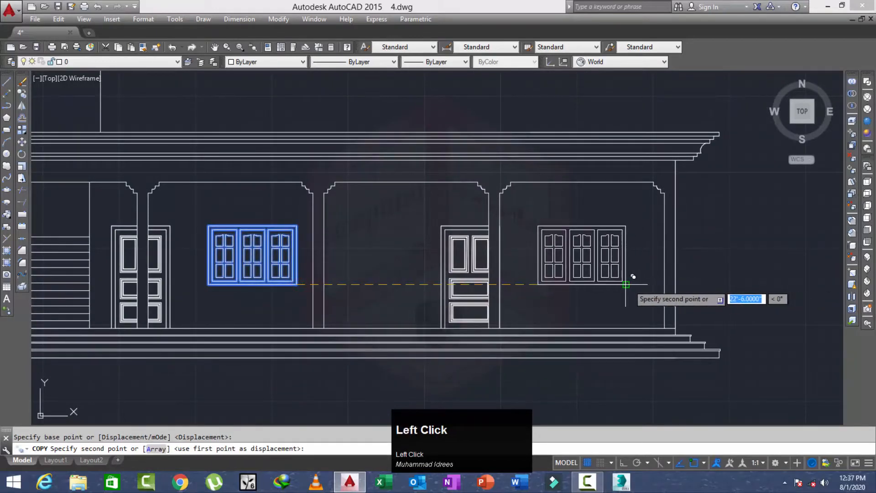
Place another copy of the window on the empty outline in the elevation's left wall and finish copying
scroll(607, 288, "down", 3)
middle_click_drag(502, 296, 550, 306)
scroll(411, 297, "up", 4)
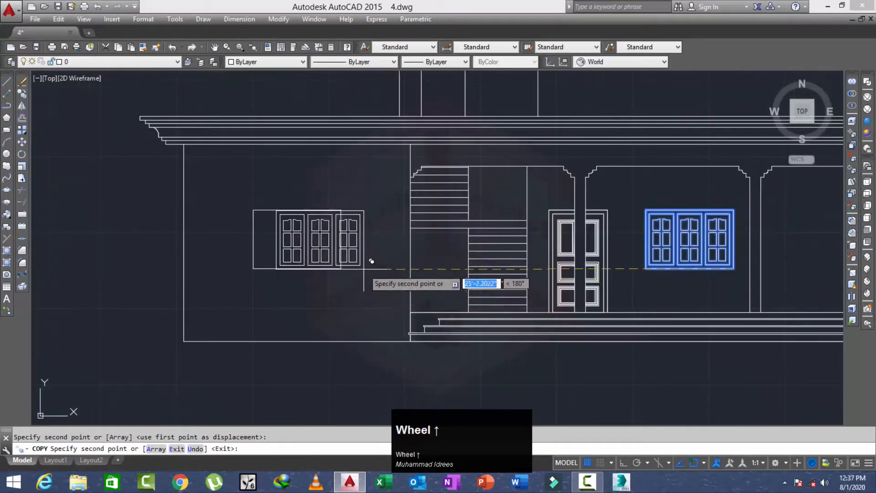
left_click(341, 269)
scroll(188, 282, "down", 4)
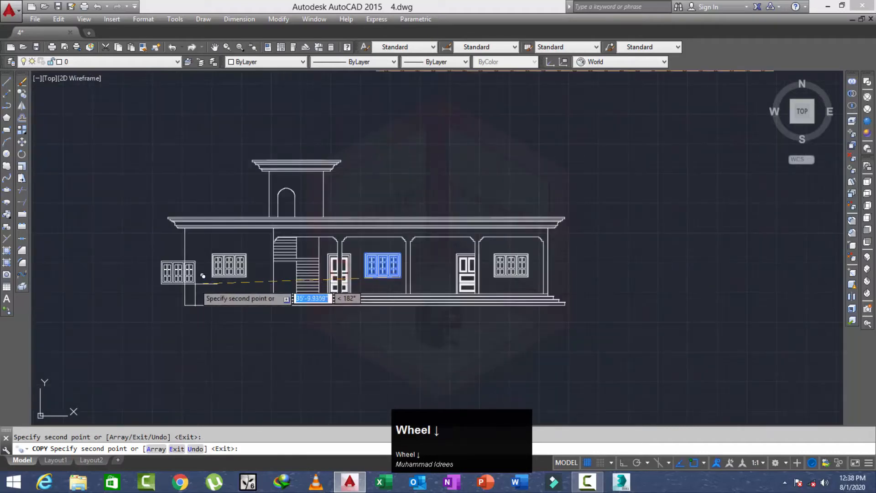
key("Escape")
key("Escape")
middle_click_drag(238, 301, 178, 292)
scroll(180, 297, "down", 2)
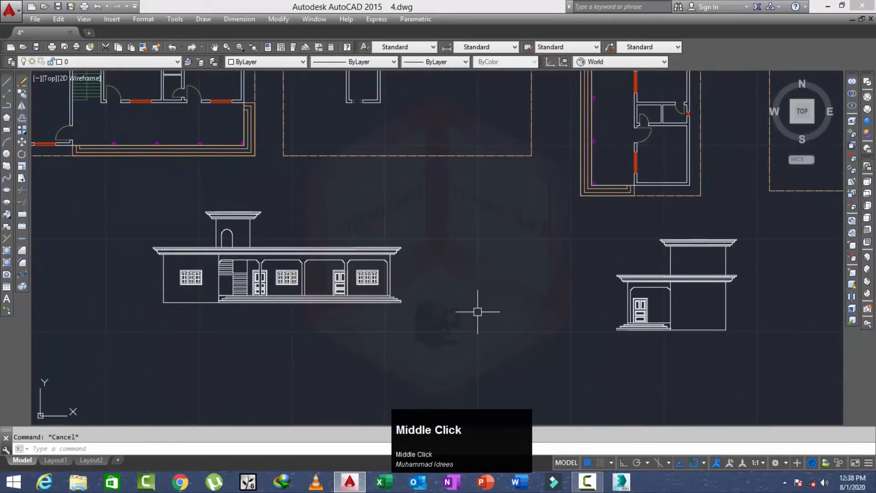
middle_click_drag(475, 307, 395, 297)
scroll(406, 299, "down", 2)
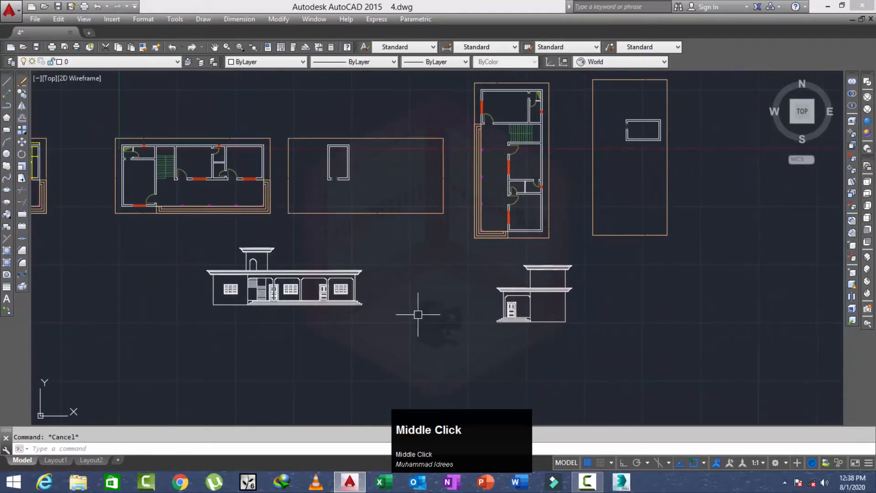
middle_click_drag(416, 315, 411, 320)
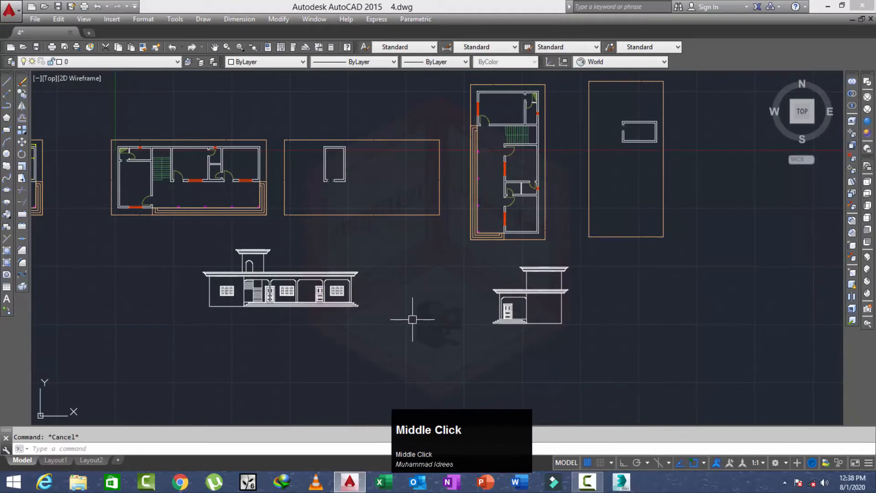